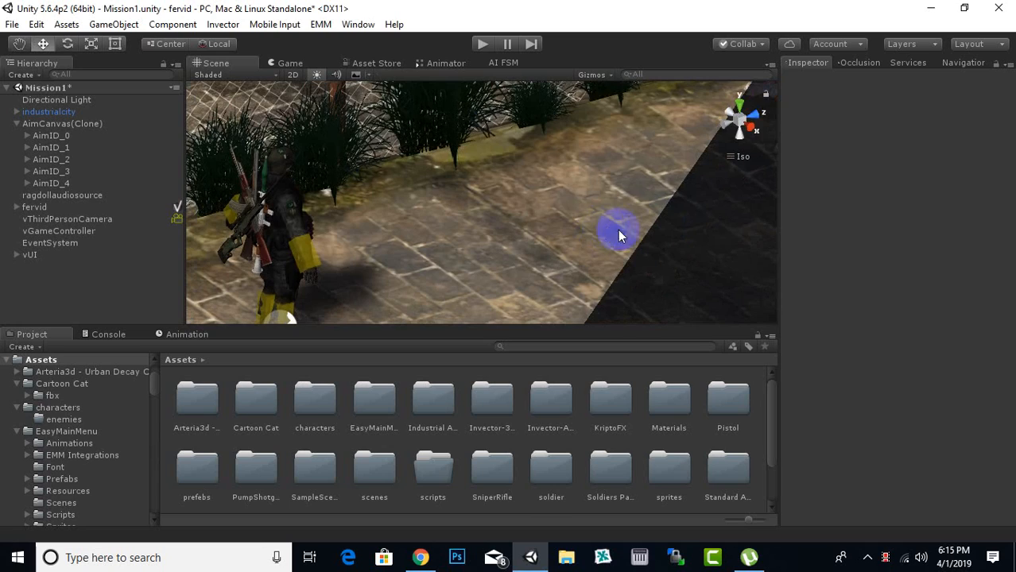
pyautogui.keyDown('alt'); pyautogui.moveTo(597, 209); pyautogui.dragTo(941, 127); pyautogui.keyUp('alt')
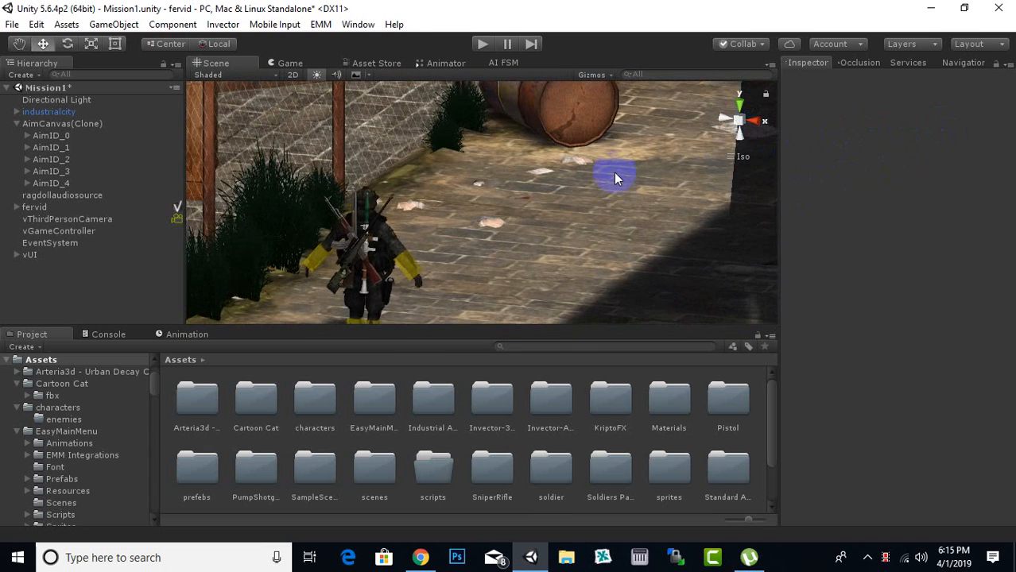
pyautogui.moveTo(615, 176); pyautogui.dragTo(563, 216, button='middle')
pyautogui.scroll(-3, 536, 220)
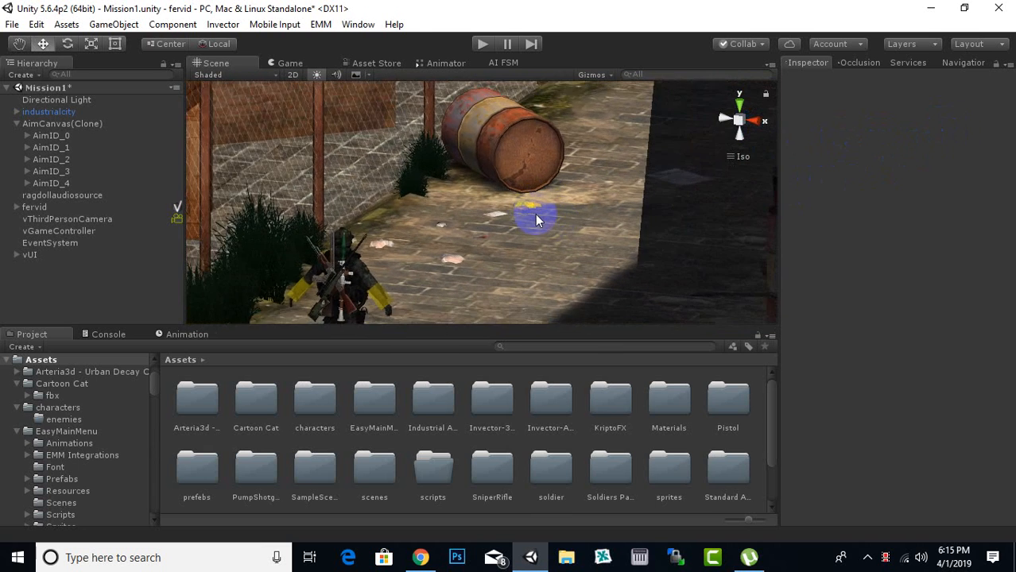
pyautogui.keyDown('alt'); pyautogui.moveTo(544, 215); pyautogui.dragTo(510, 243); pyautogui.keyUp('alt')
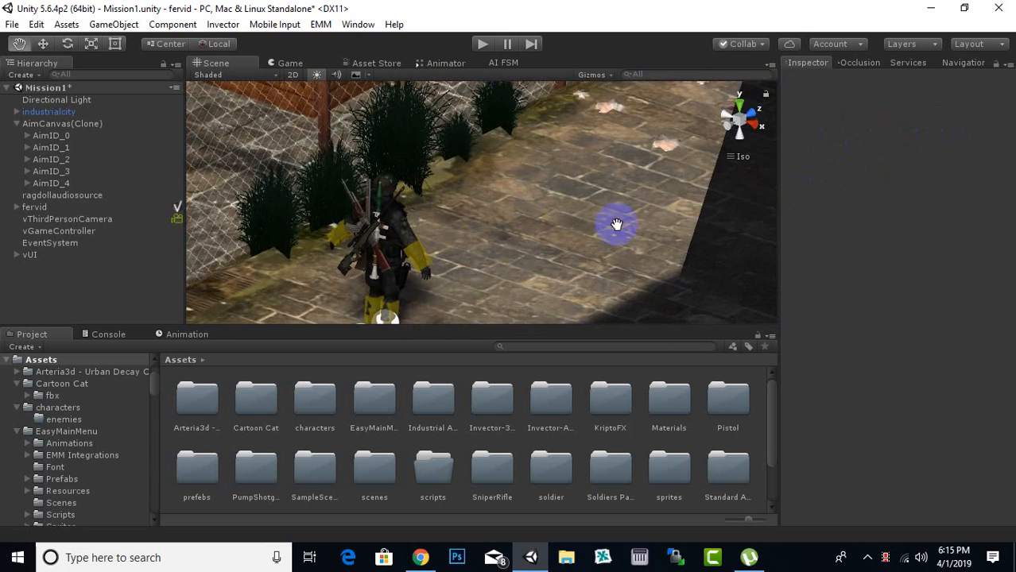
pyautogui.keyDown('alt'); pyautogui.moveTo(614, 223); pyautogui.dragTo(609, 177); pyautogui.keyUp('alt')
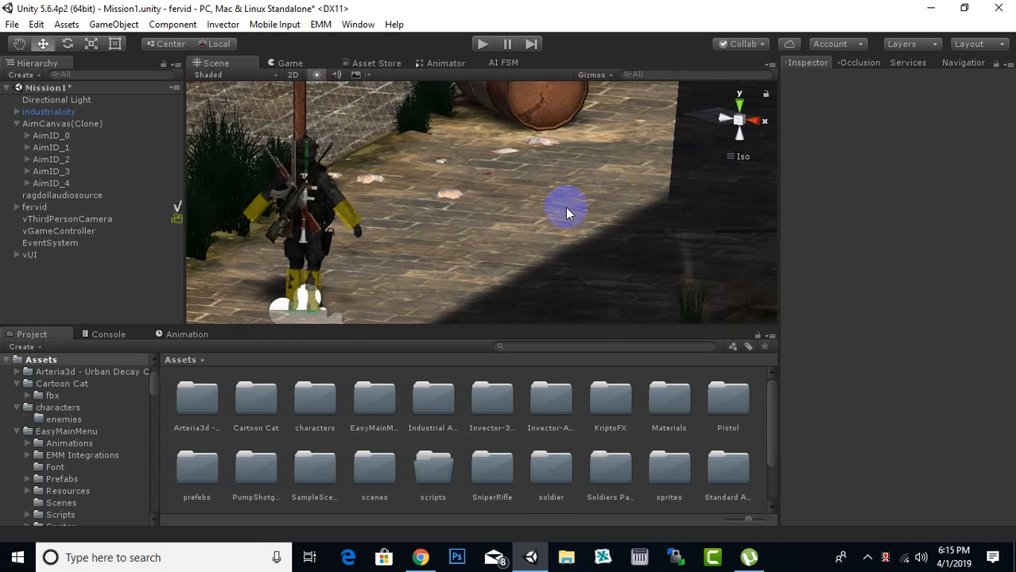
# Step: Open the Tiger folder in the project assets to show its models and animations
pyautogui.scroll(-2, 641, 423)
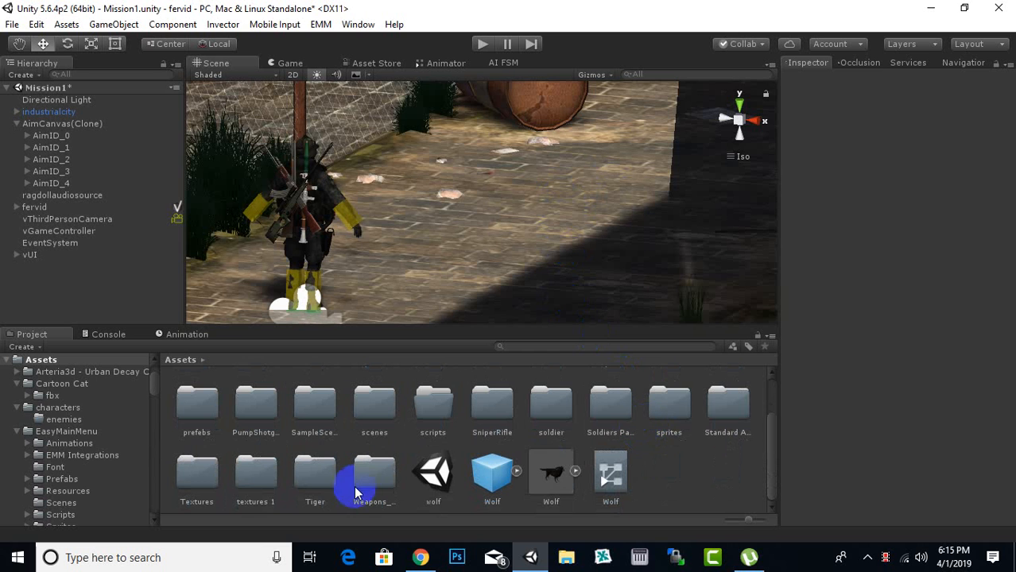
pyautogui.click(324, 477)
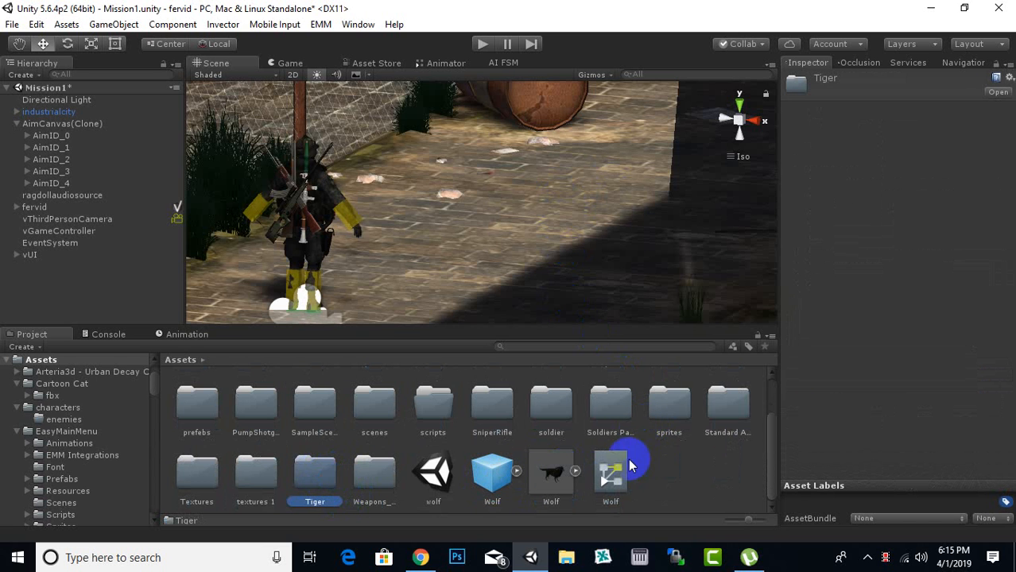
pyautogui.doubleClick(328, 475)
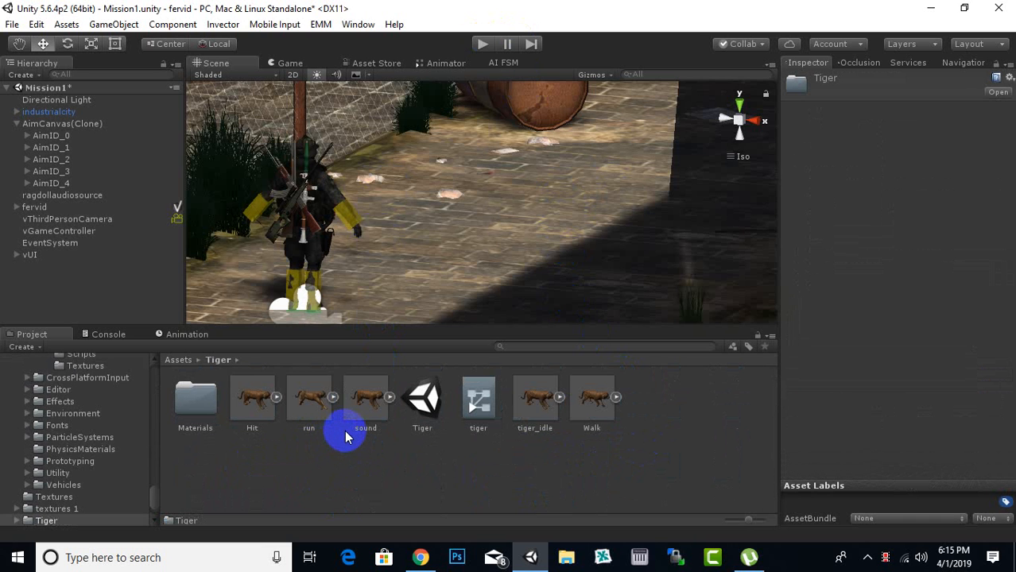
pyautogui.moveTo(494, 298); pyautogui.dragTo(459, 270, button='middle')
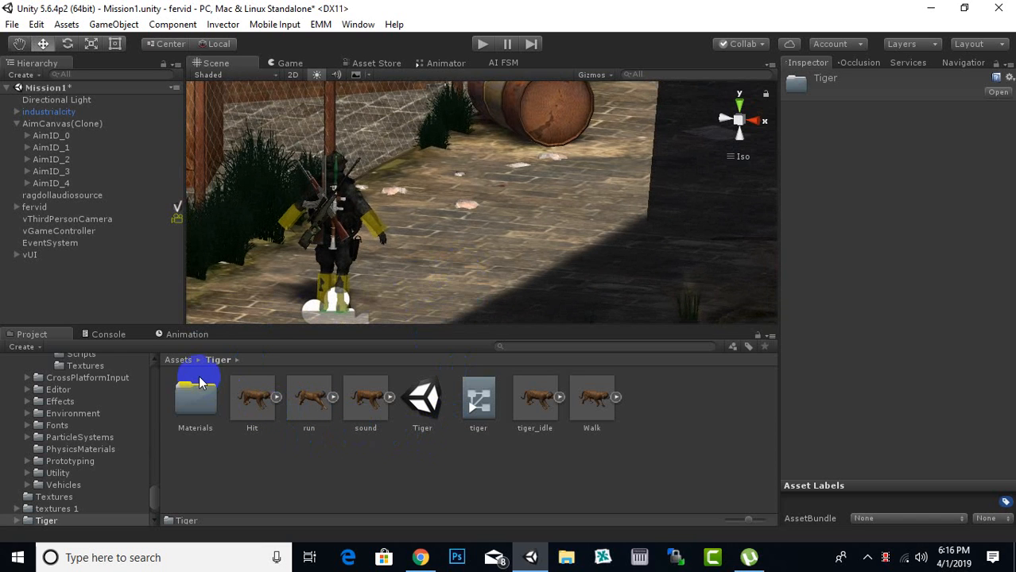
# Step: Inspect the Hit model's rig import settings and its available animation types
pyautogui.click(251, 399)
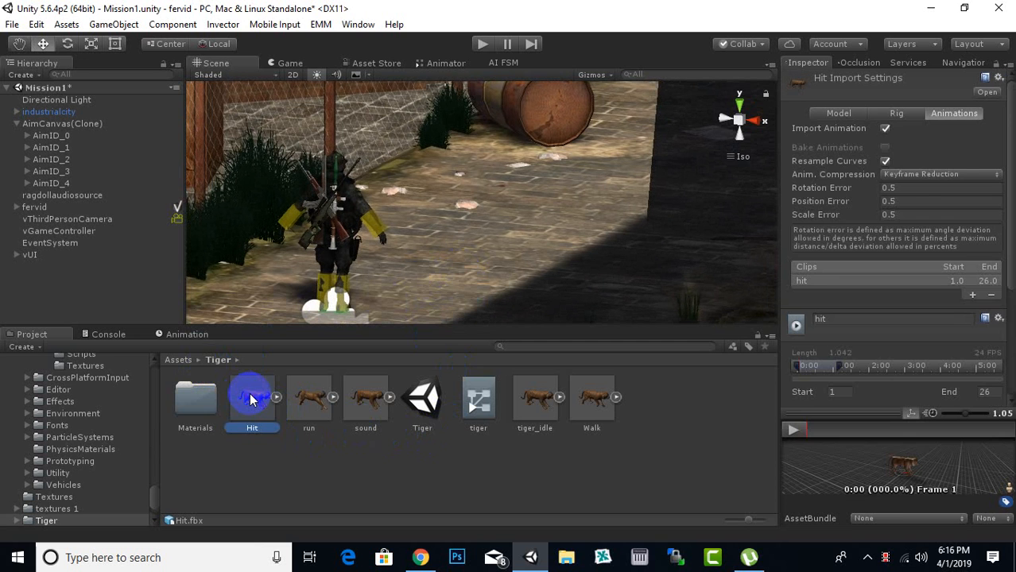
pyautogui.click(906, 115)
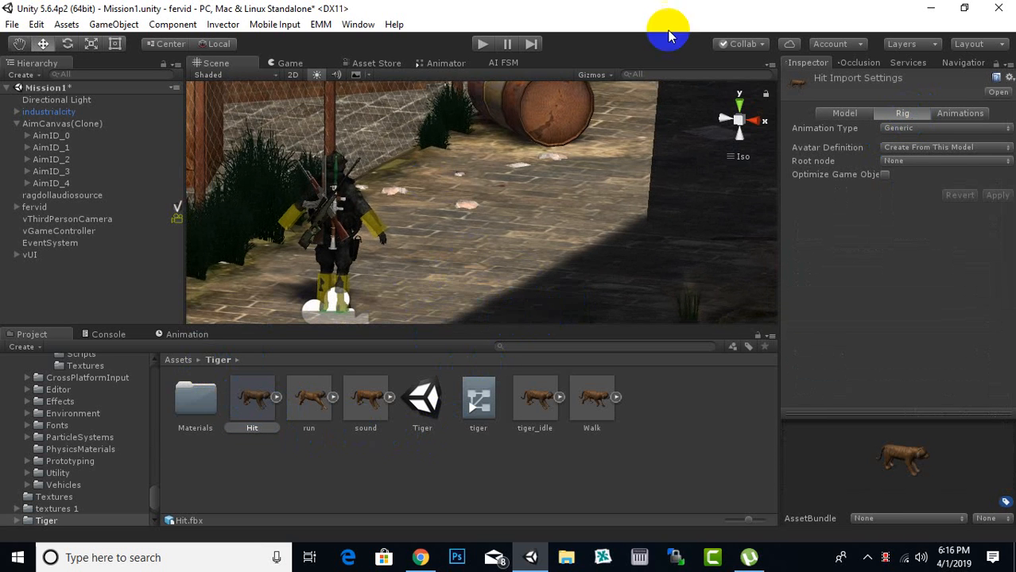
pyautogui.moveTo(538, 224); pyautogui.dragTo(541, 236, button='middle')
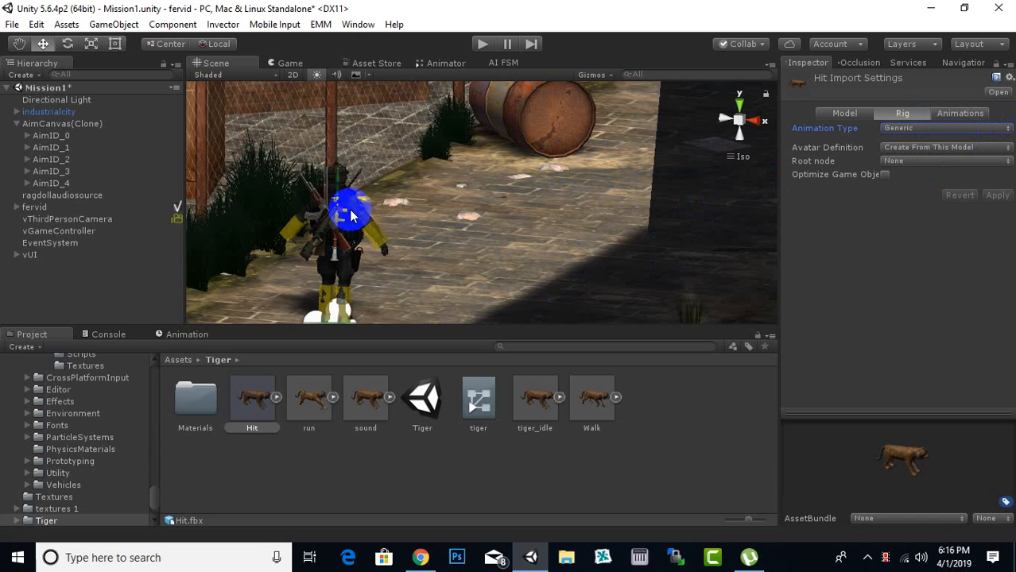
pyautogui.click(953, 129)
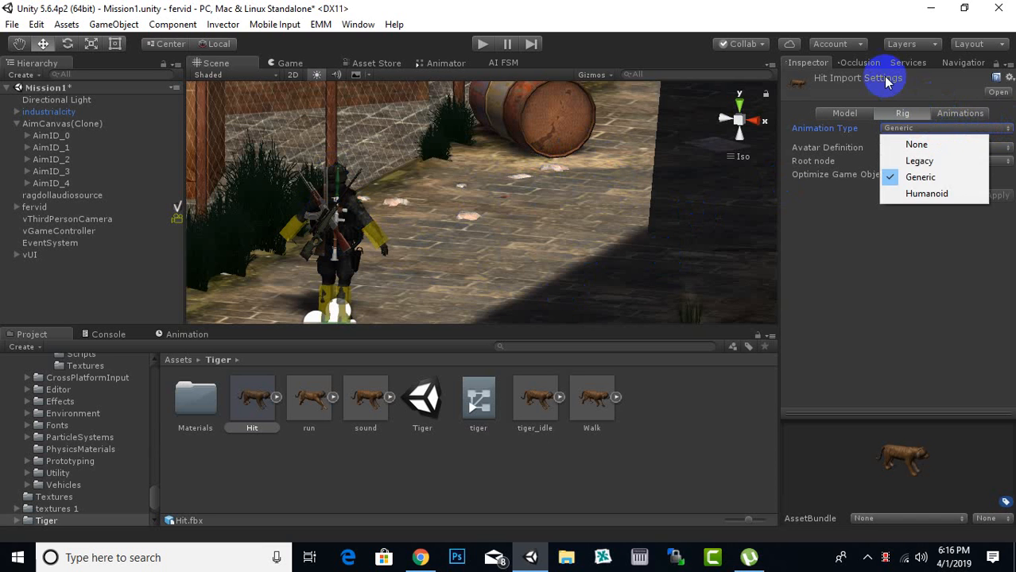
pyautogui.click(902, 93)
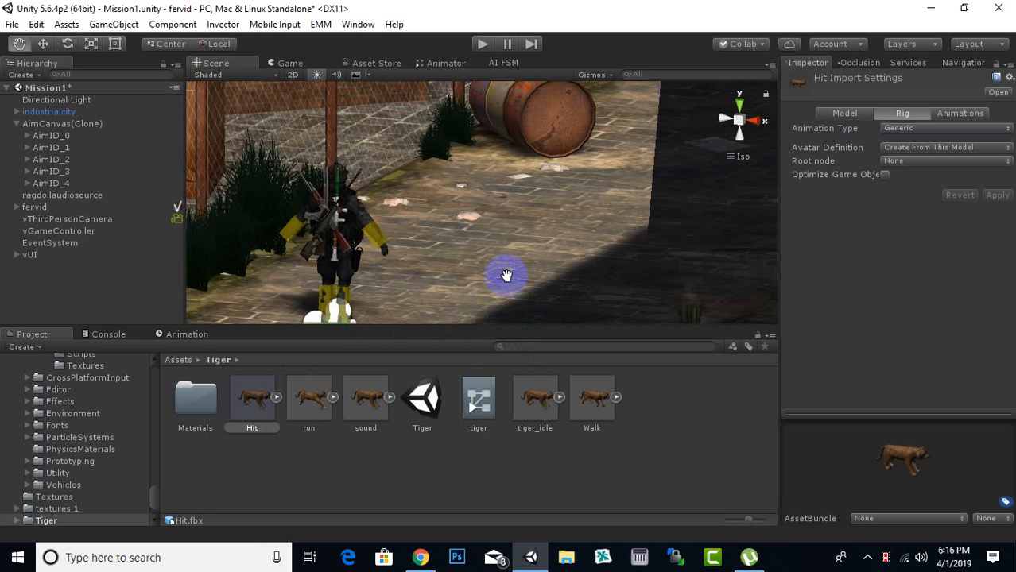
pyautogui.moveTo(506, 275); pyautogui.dragTo(523, 290, button='middle')
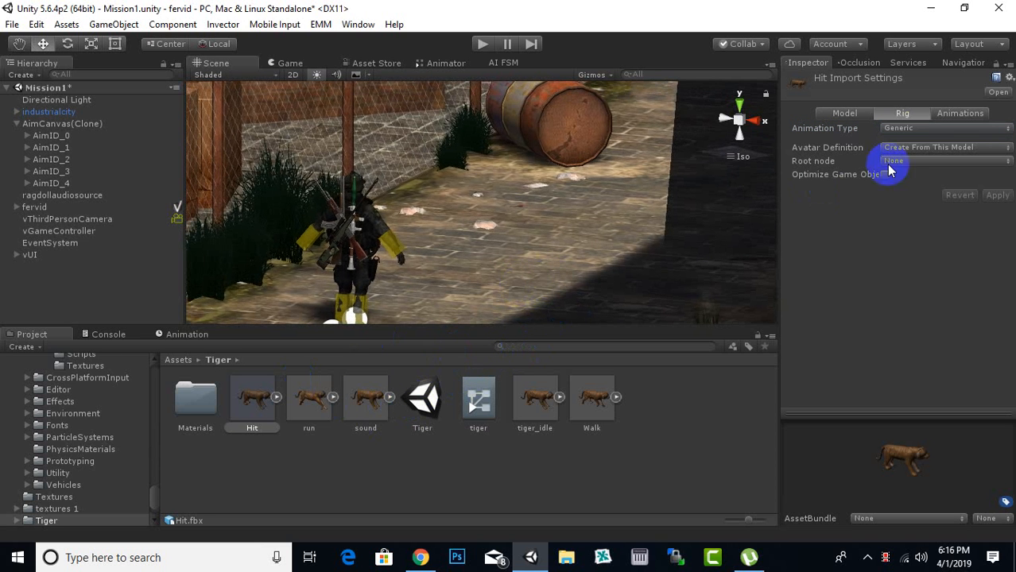
# Step: Preview the hit clip in the Hit model's animation import settings
pyautogui.click(943, 116)
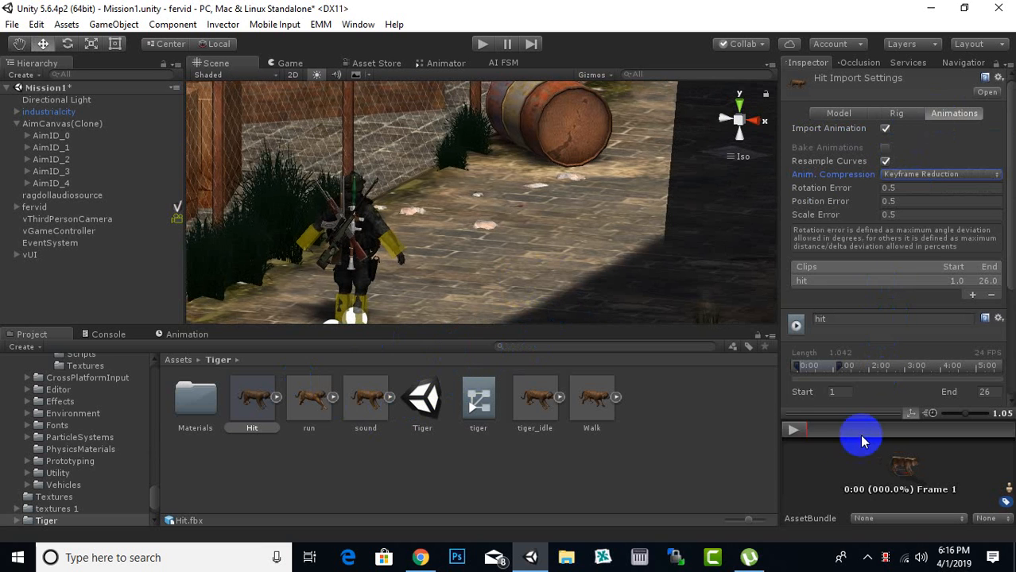
pyautogui.click(793, 433)
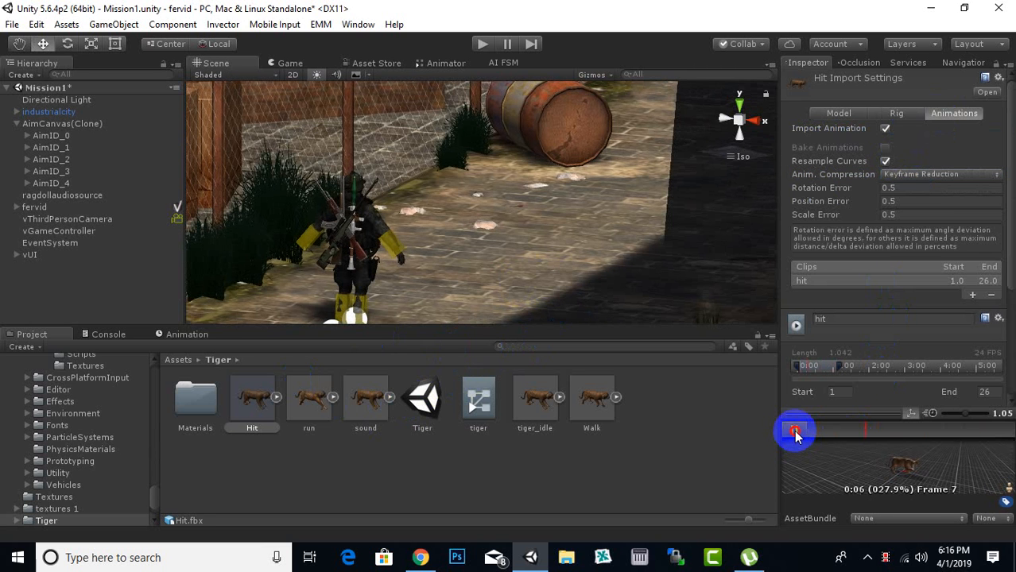
pyautogui.scroll(-2, 619, 224)
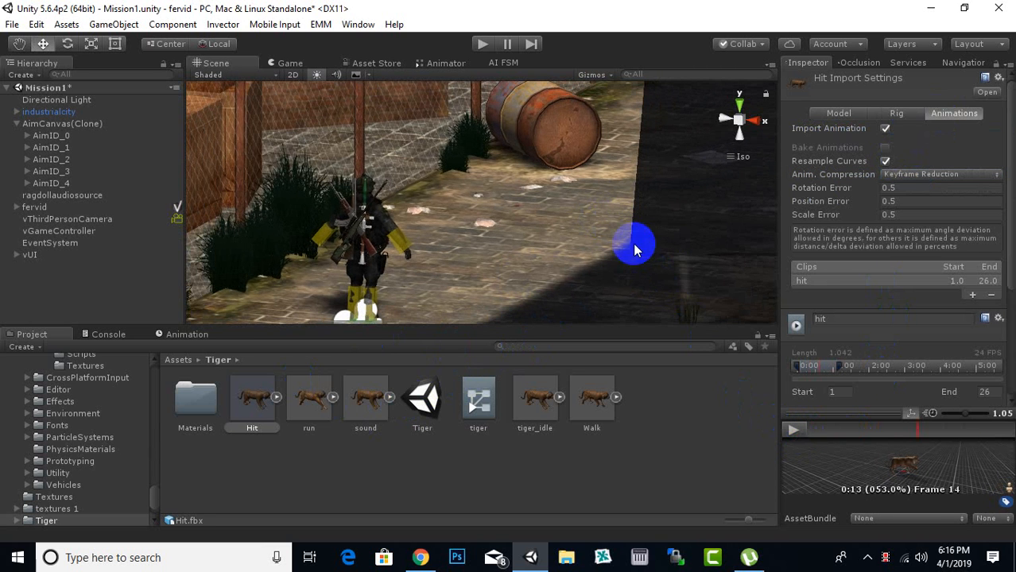
pyautogui.moveTo(598, 254)
pyautogui.mouseDown(button='middle')
pyautogui.moveTo(617, 249)
pyautogui.moveTo(591, 252)
pyautogui.mouseUp(button='middle')
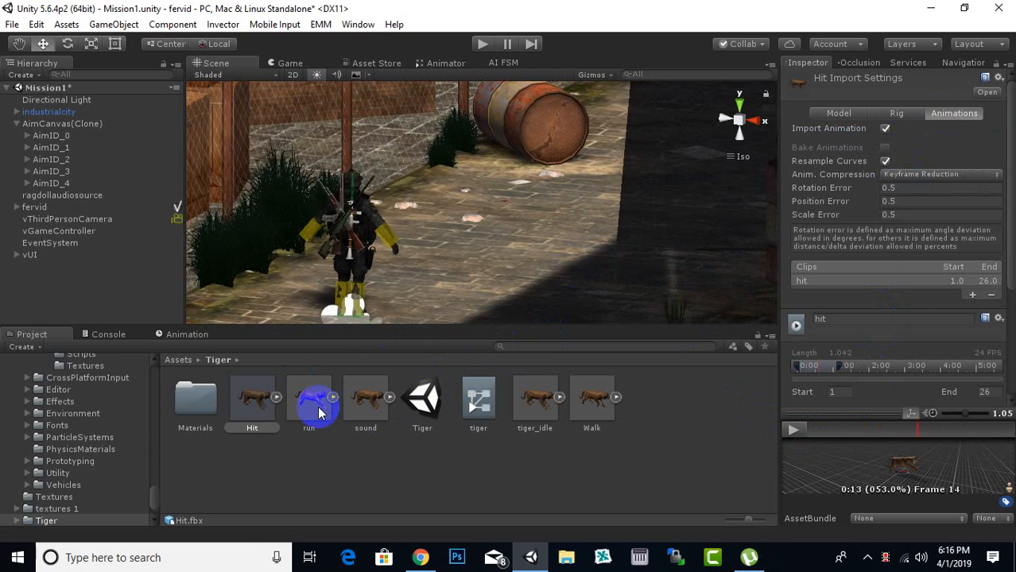
# Step: Look through the import settings of the tiger animation models, including tiger_idle, sound and Hit
pyautogui.click(314, 457)
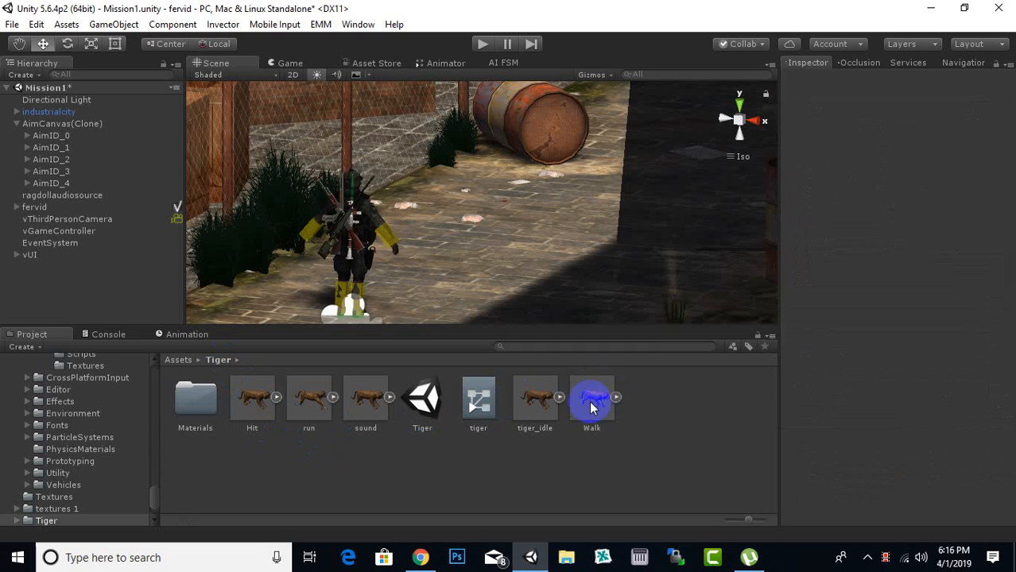
pyautogui.click(535, 405)
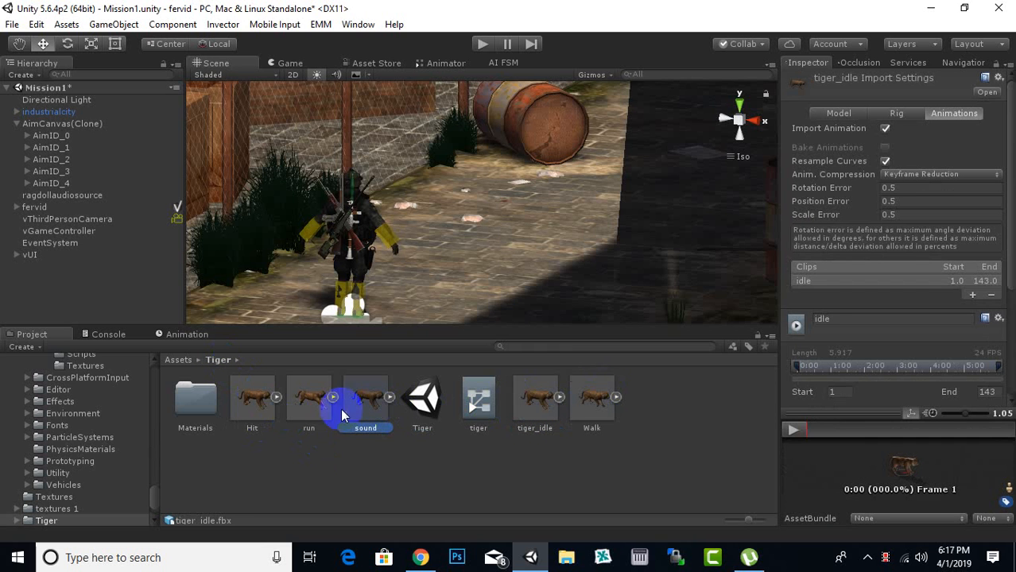
pyautogui.click(291, 408)
pyautogui.click(266, 403)
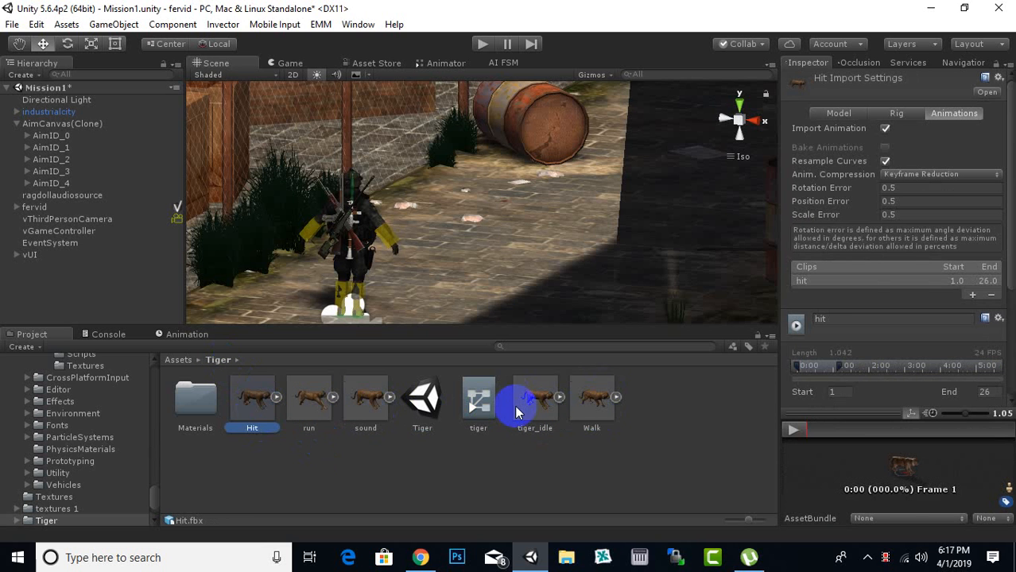
# Step: Place the Walk tiger model on the path ahead of the soldier and rotate it about 179.5° around Y to face him
pyautogui.click(590, 407)
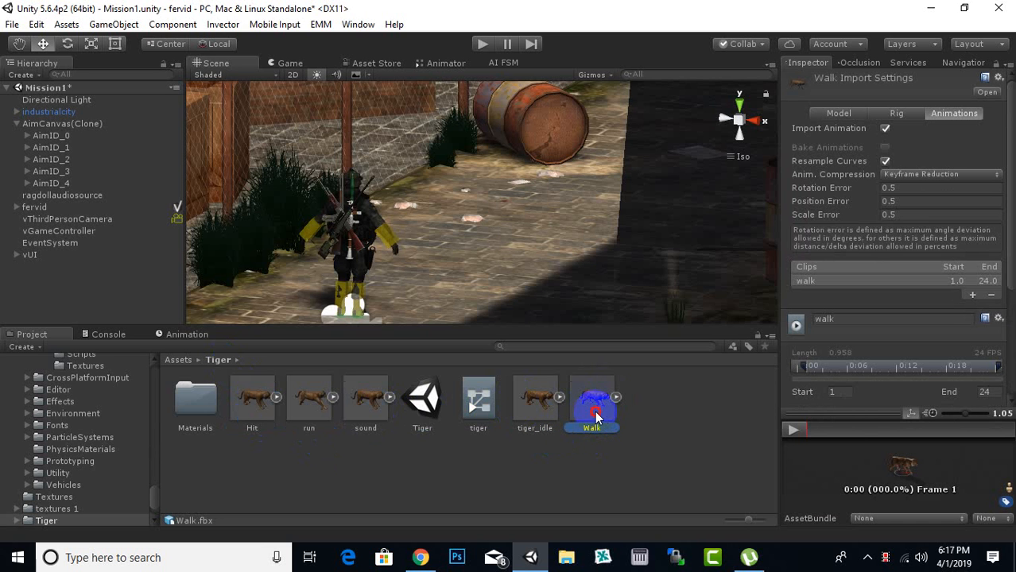
pyautogui.moveTo(596, 416); pyautogui.dragTo(513, 227)
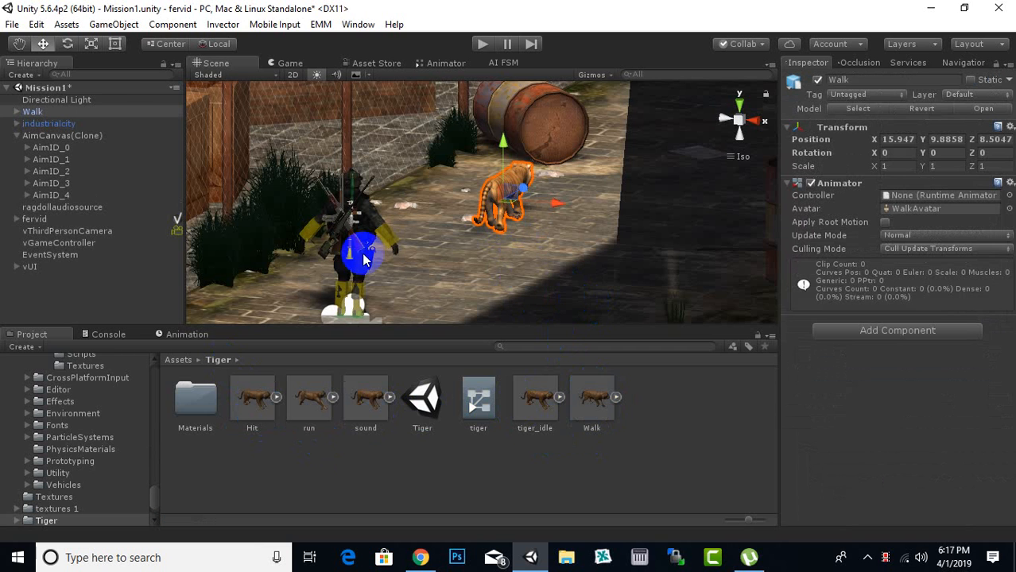
pyautogui.click(67, 43)
pyautogui.moveTo(542, 219); pyautogui.dragTo(261, 265)
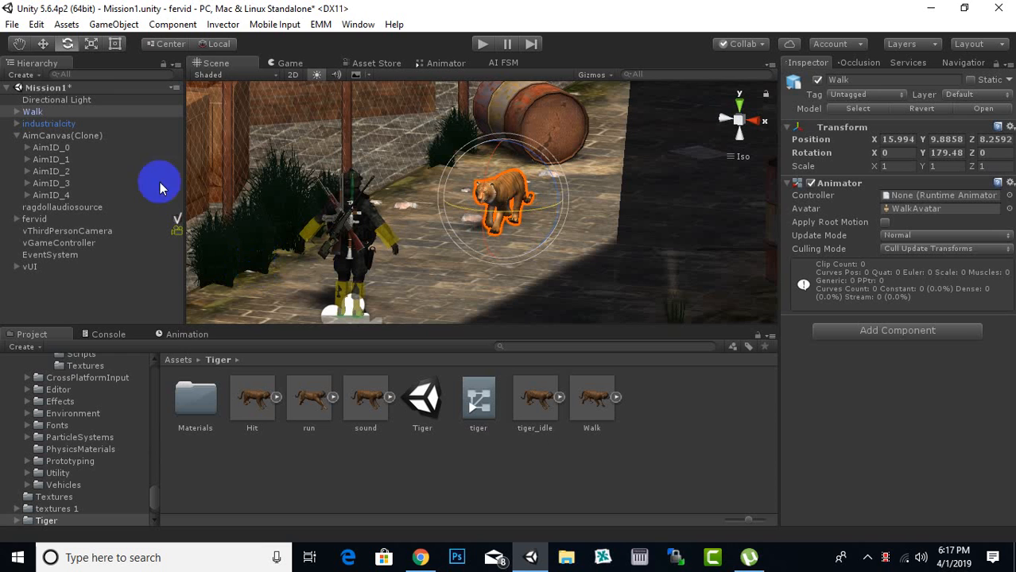
# Step: Lower the tiger onto the ground at Y about 9.865 and move it close to the soldier, at Z about 4.3
pyautogui.click(43, 44)
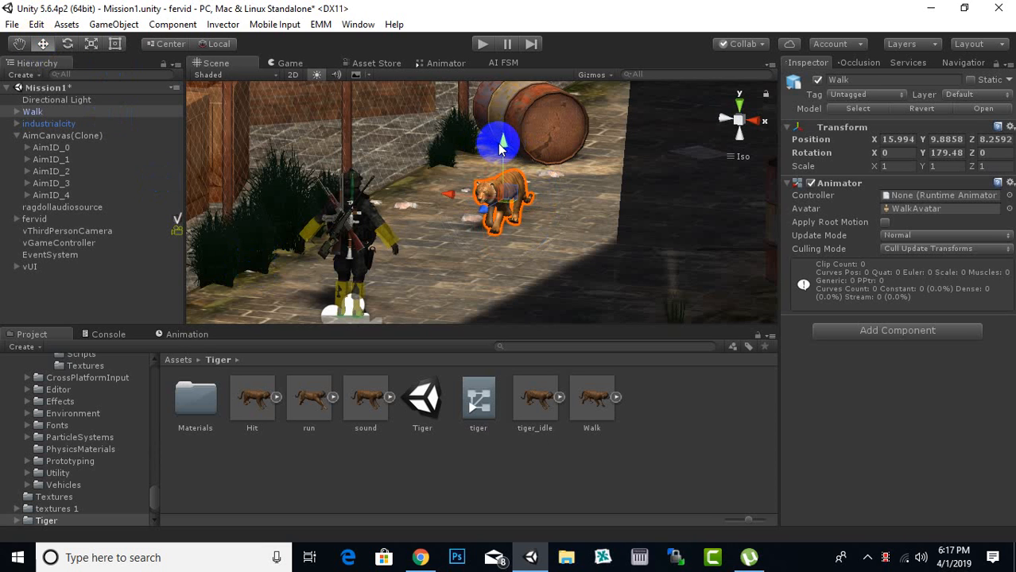
pyautogui.moveTo(503, 149)
pyautogui.mouseDown()
pyautogui.moveTo(503, 125)
pyautogui.moveTo(506, 151)
pyautogui.mouseUp()
pyautogui.scroll(2, 537, 203)
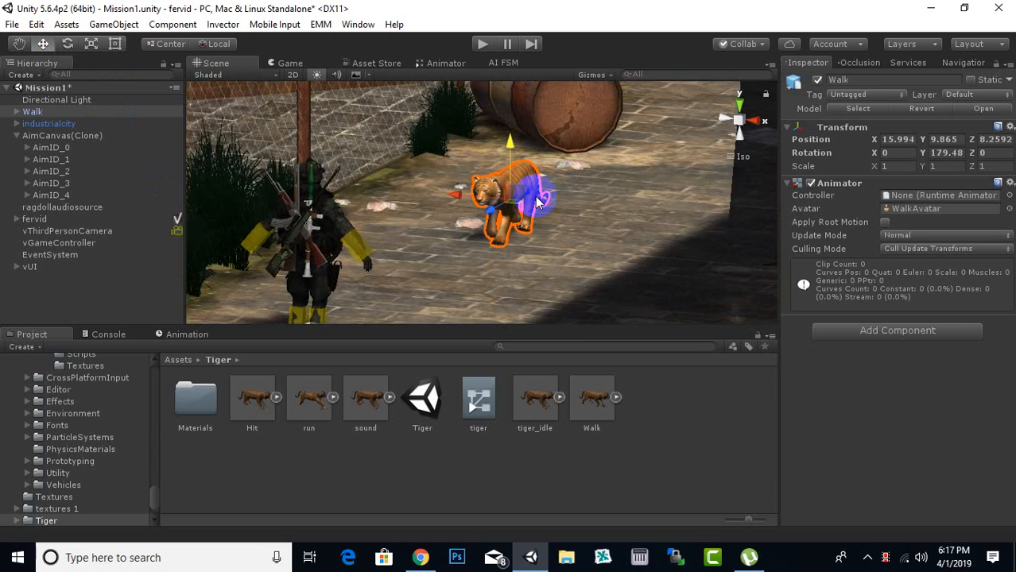
pyautogui.scroll(3, 538, 202)
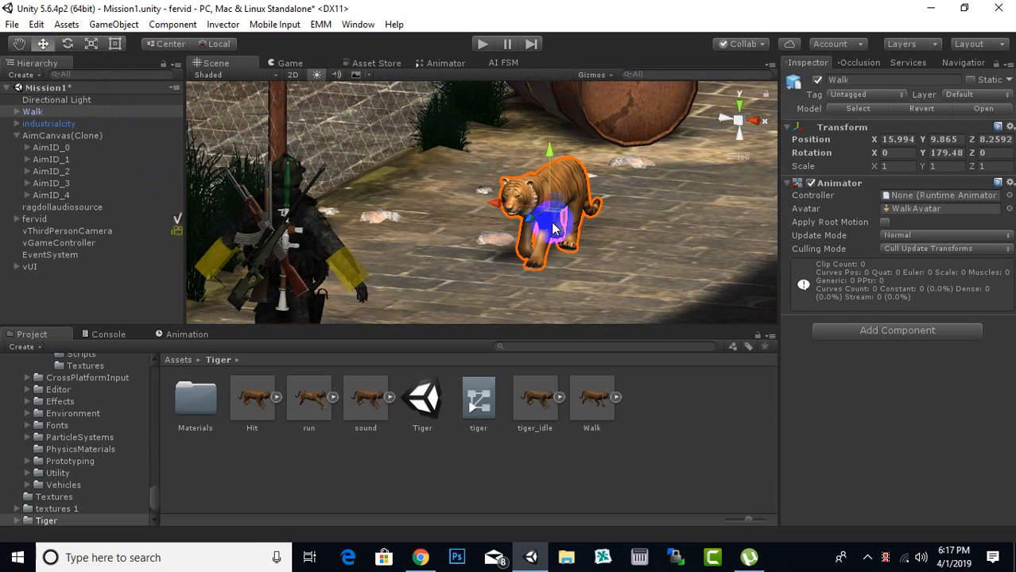
pyautogui.keyDown('alt'); pyautogui.moveTo(518, 220); pyautogui.dragTo(456, 240); pyautogui.keyUp('alt')
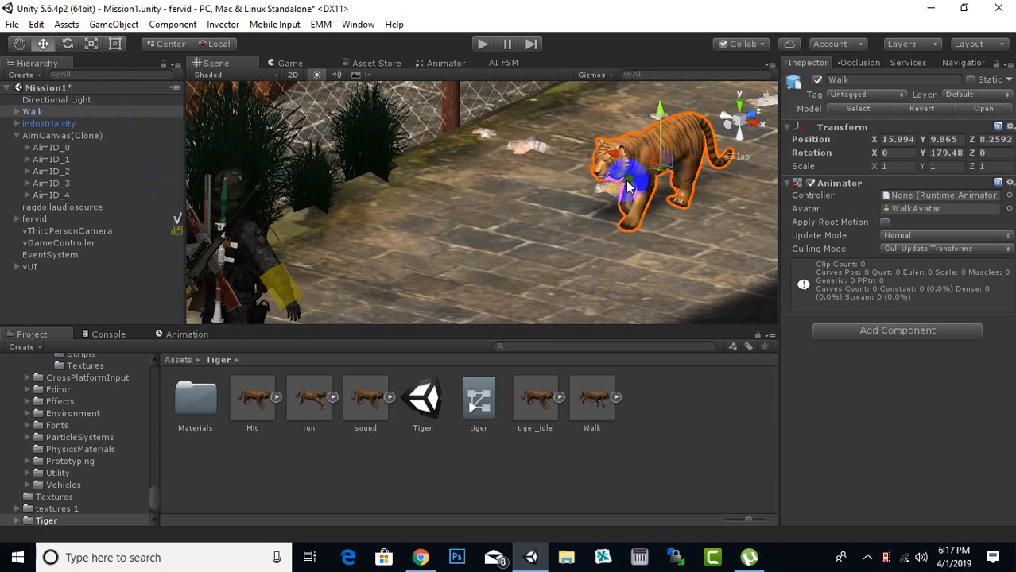
pyautogui.moveTo(628, 186); pyautogui.dragTo(448, 270)
pyautogui.click(378, 256)
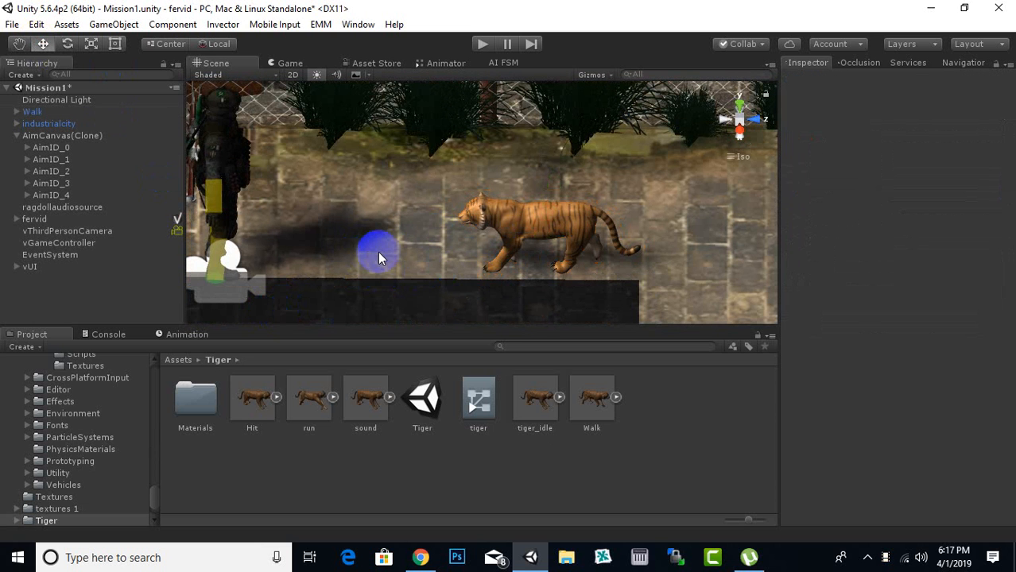
# Step: Scale the Walk tiger up uniformly to about 1.94
pyautogui.click(574, 215)
pyautogui.keyDown('alt'); pyautogui.moveTo(306, 187); pyautogui.dragTo(384, 218); pyautogui.keyUp('alt')
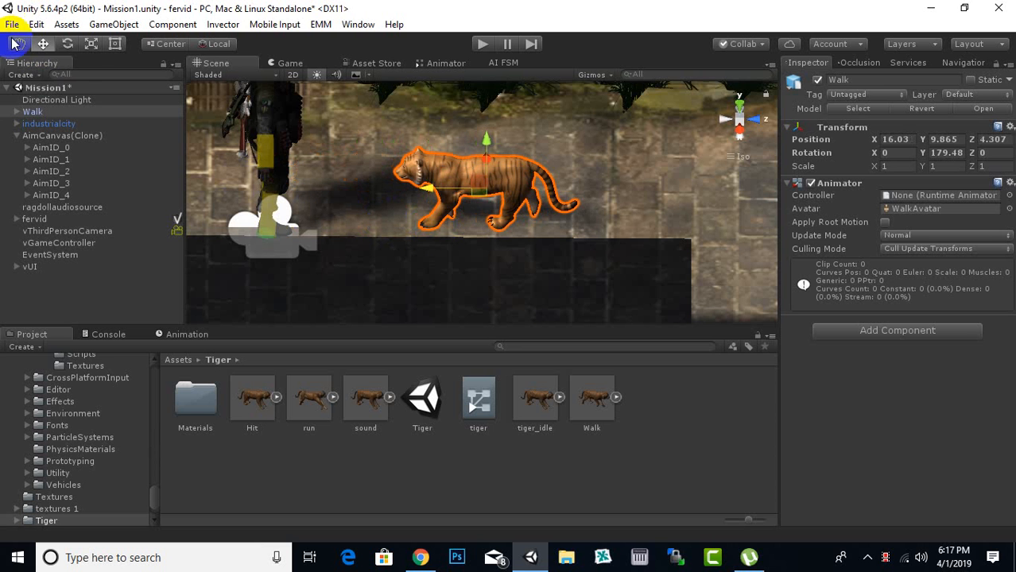
pyautogui.click(91, 44)
pyautogui.moveTo(485, 184); pyautogui.dragTo(513, 179)
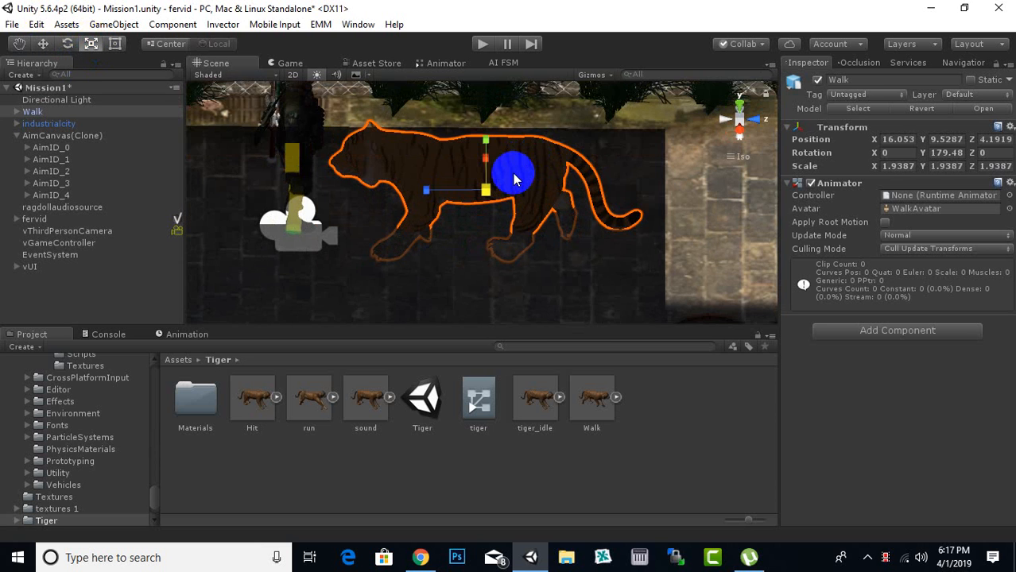
pyautogui.moveTo(513, 180); pyautogui.dragTo(538, 140, button='middle')
# Step: Raise the enlarged tiger onto the ground at Y about 9.84 and move it away from the soldier to Z about 7.79
pyautogui.click(43, 44)
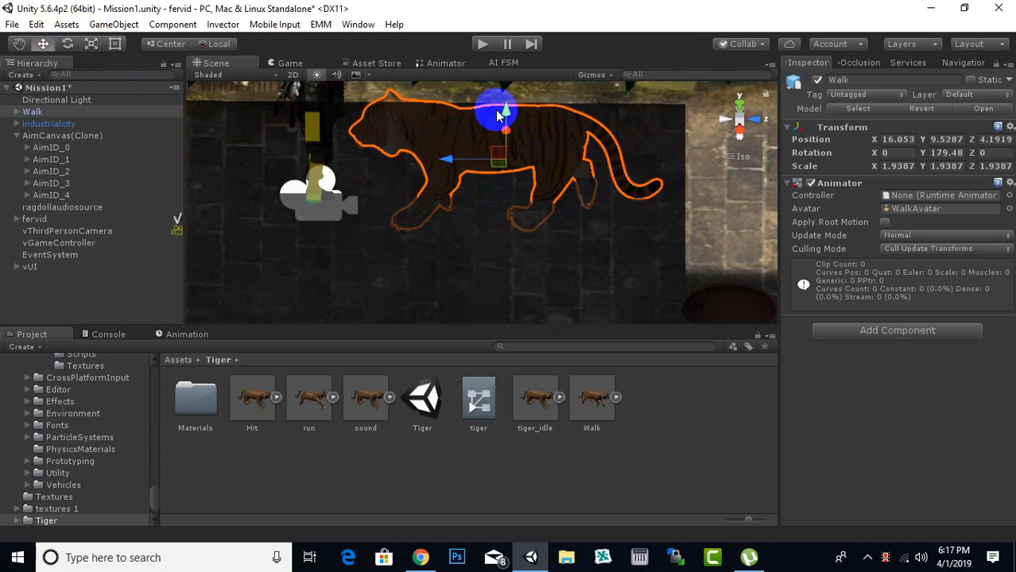
pyautogui.moveTo(497, 115); pyautogui.dragTo(558, 108)
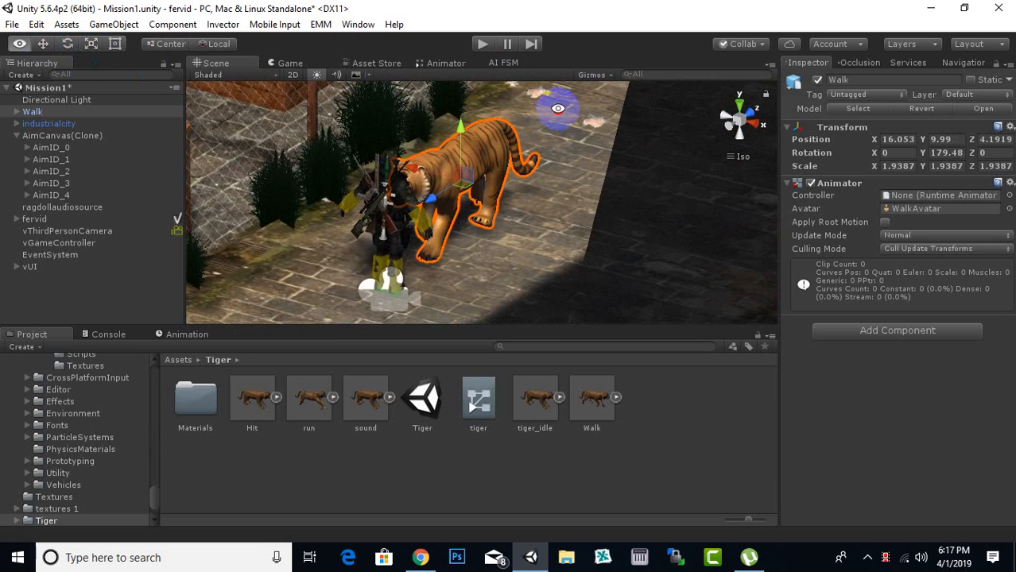
pyautogui.moveTo(454, 101); pyautogui.dragTo(467, 127)
pyautogui.moveTo(432, 208); pyautogui.dragTo(594, 136)
pyautogui.moveTo(519, 165); pyautogui.dragTo(465, 200, button='middle')
pyautogui.moveTo(560, 106)
pyautogui.mouseDown()
pyautogui.moveTo(563, 93)
pyautogui.moveTo(568, 102)
pyautogui.mouseUp()
# Step: Run the game and walk the player forward toward the tiger to check its size and placement
pyautogui.click(484, 45)
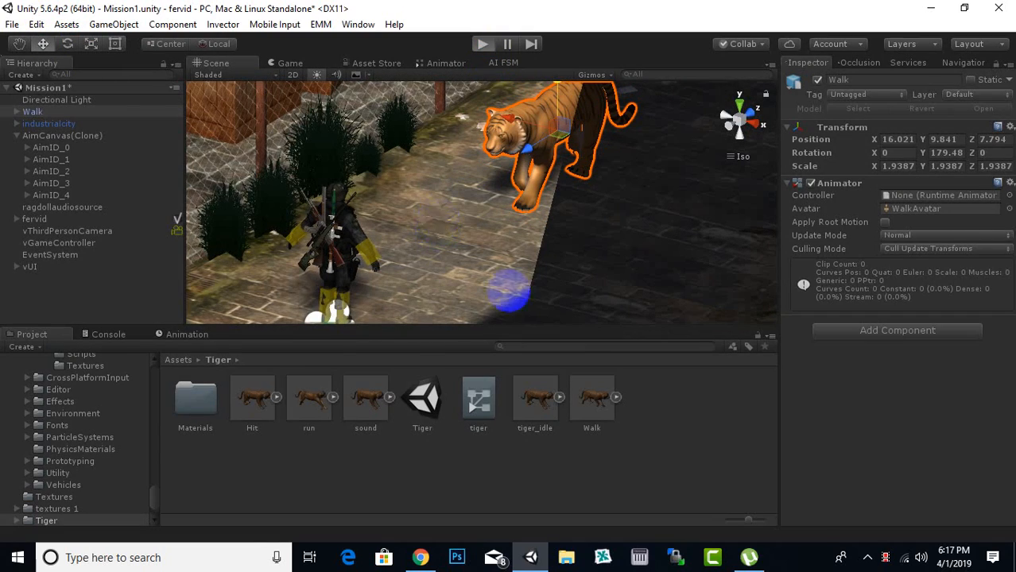
pyautogui.press('w')
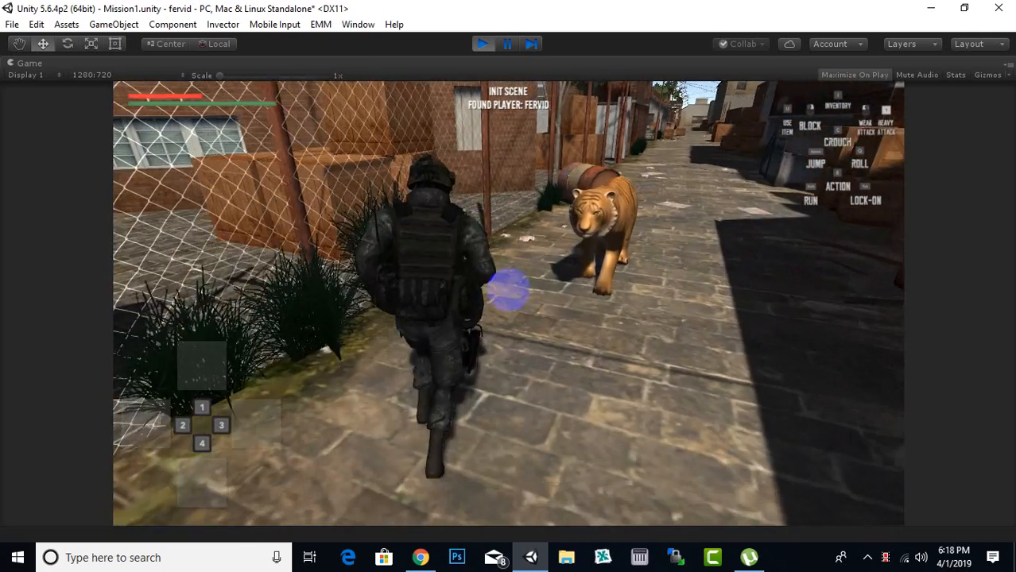
# Step: Walk the player up to the tiger to check its size, and stop the game
pyautogui.press('w')
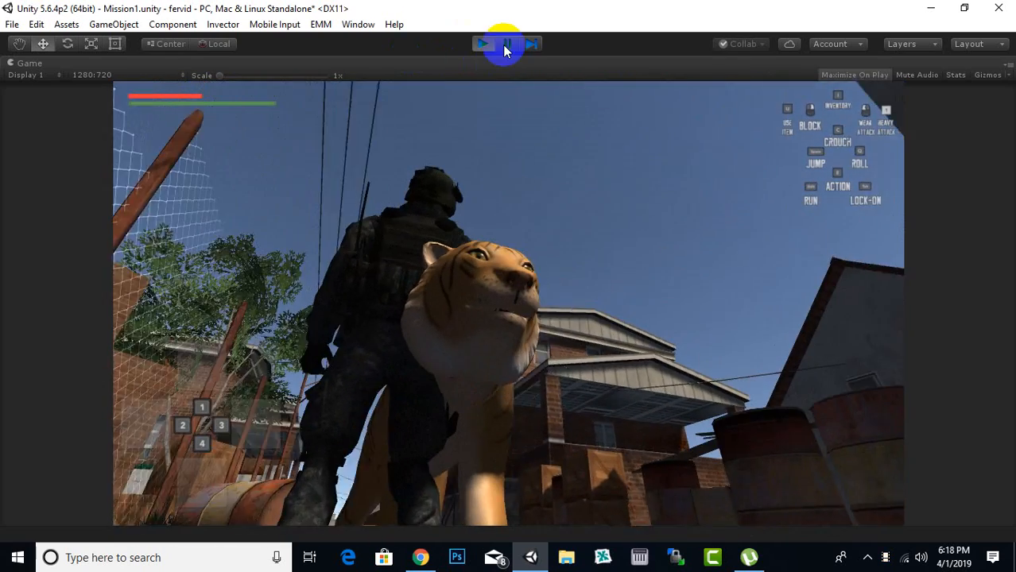
pyautogui.click(483, 45)
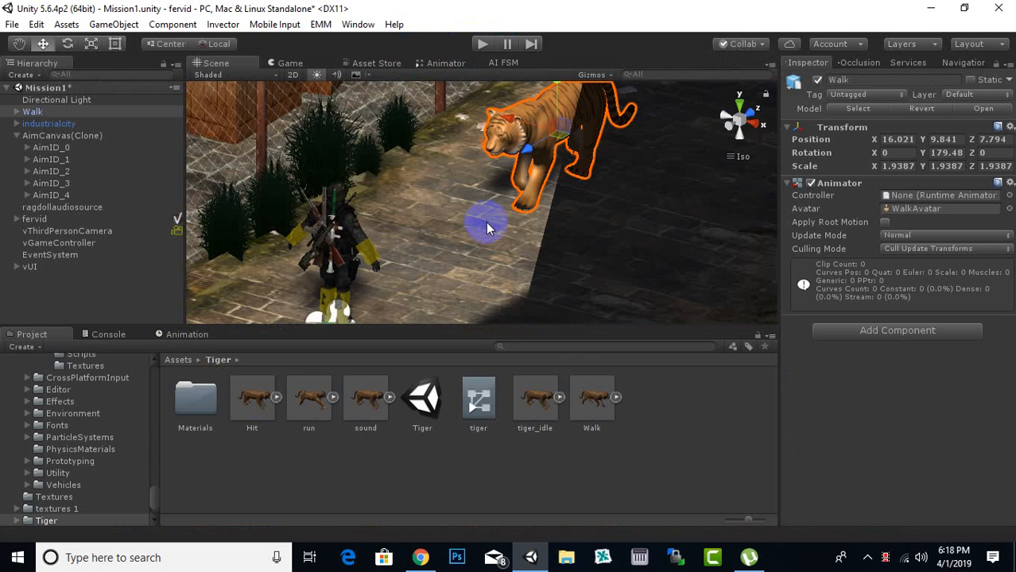
pyautogui.keyDown('alt'); pyautogui.moveTo(522, 200); pyautogui.dragTo(499, 189); pyautogui.keyUp('alt')
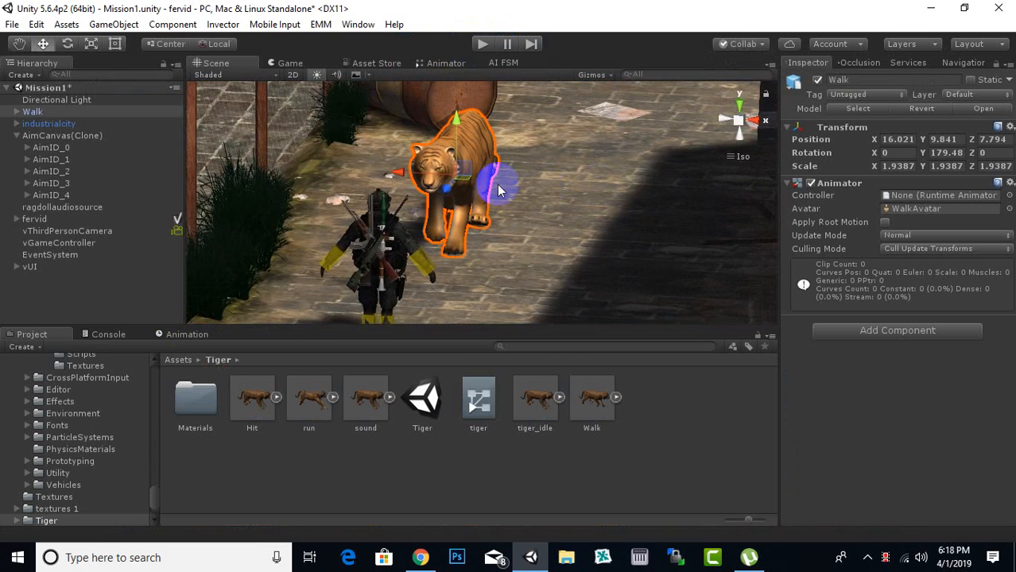
# Step: Copy the X scale value of the Walk tiger in the scene
pyautogui.click(899, 166)
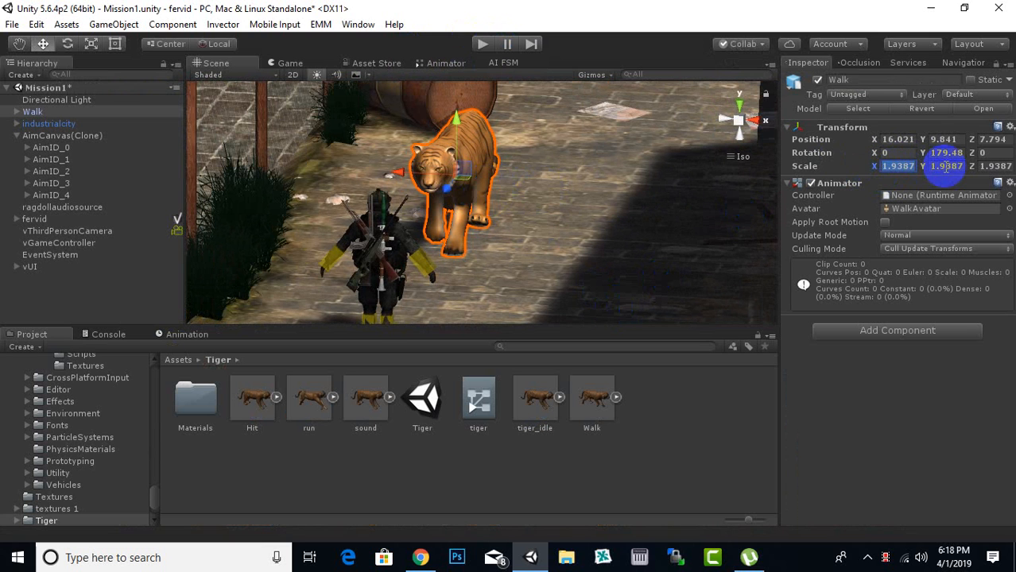
pyautogui.rightClick(903, 165)
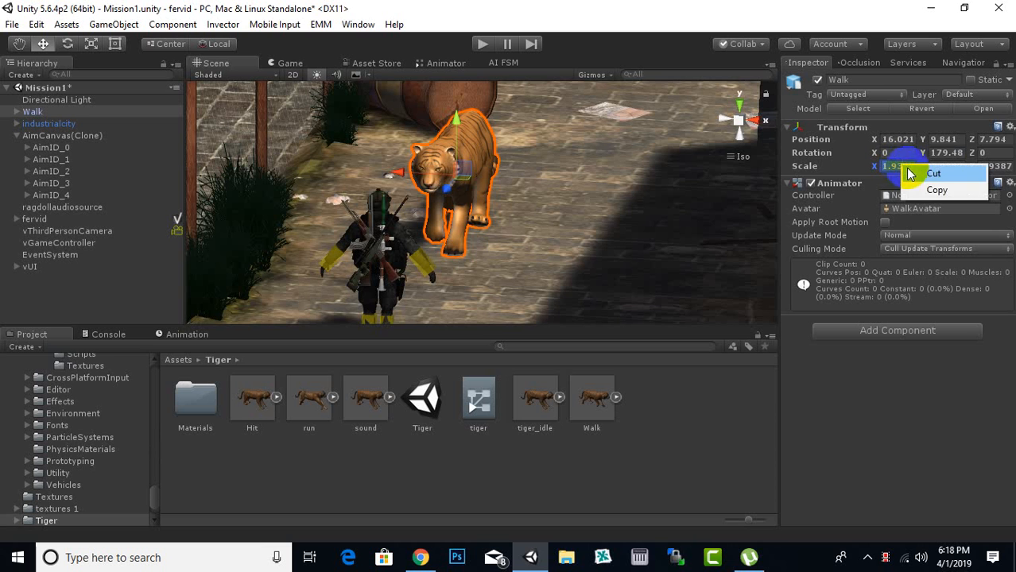
pyautogui.click(901, 166)
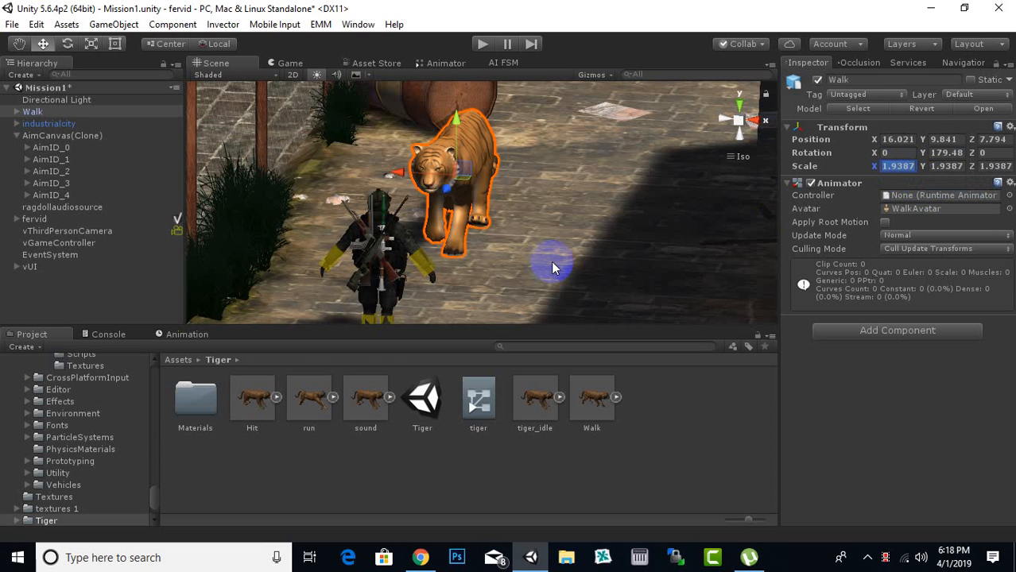
# Step: Select the Hit, run, sound and tiger_idle models together and show their Model import settings
pyautogui.click(260, 388)
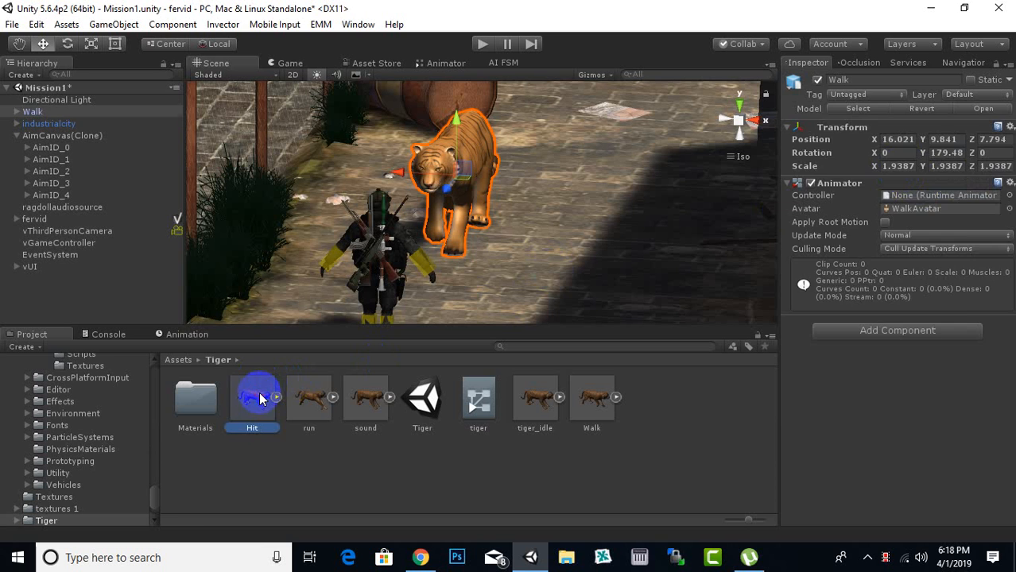
pyautogui.keyDown('shift'); pyautogui.click(377, 401); pyautogui.keyUp('shift')
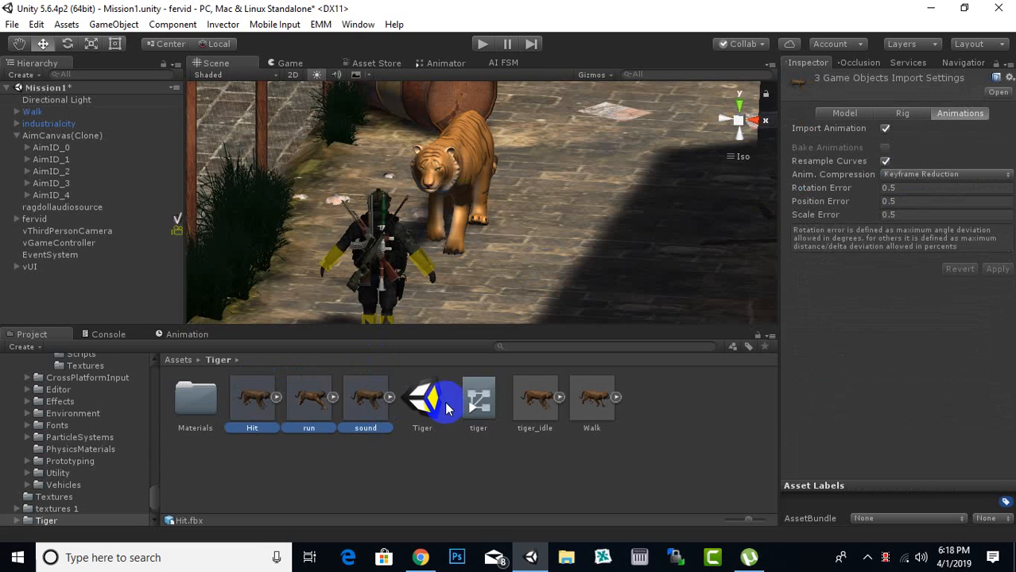
pyautogui.keyDown('ctrl'); pyautogui.click(535, 400); pyautogui.keyUp('ctrl')
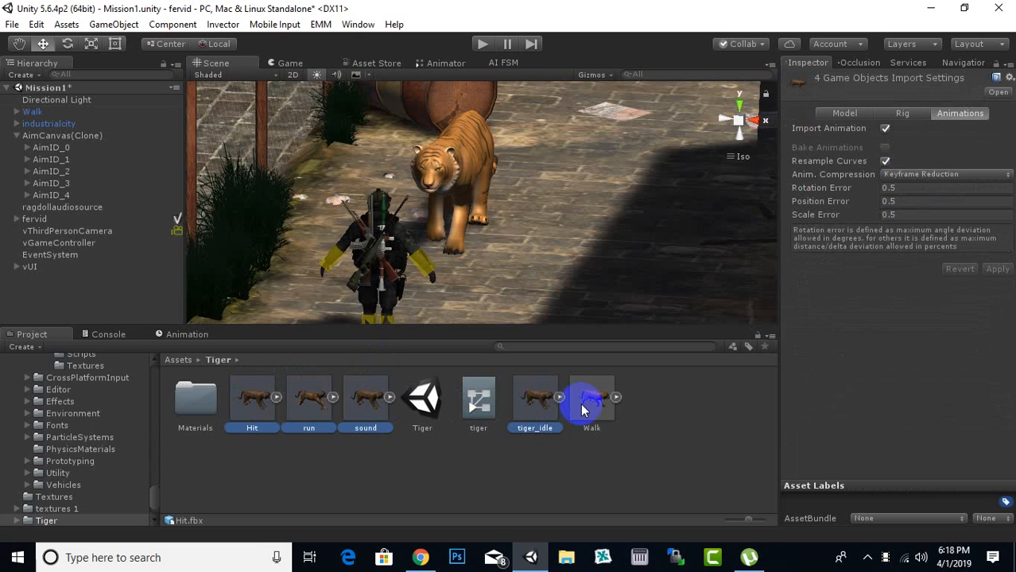
pyautogui.click(844, 113)
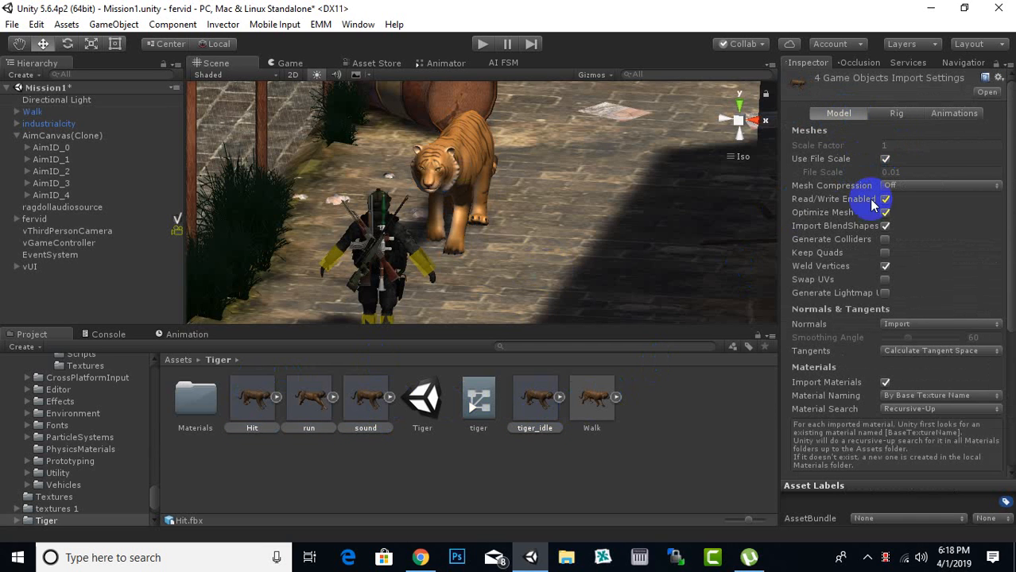
pyautogui.click(884, 226)
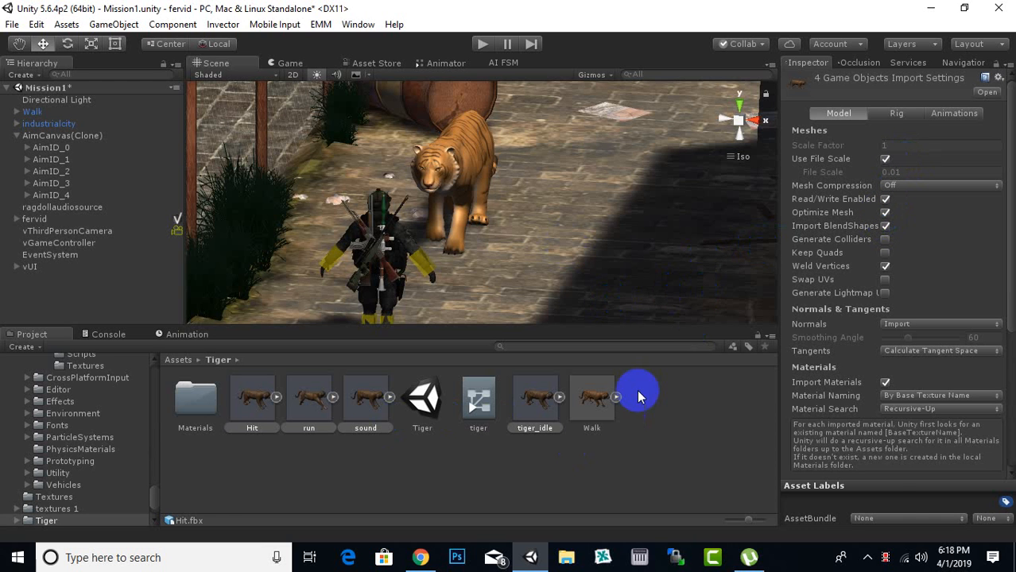
# Step: Set the import Scale Factor of the tiger_idle model to 1.938736 and apply it
pyautogui.click(593, 393)
pyautogui.click(530, 407)
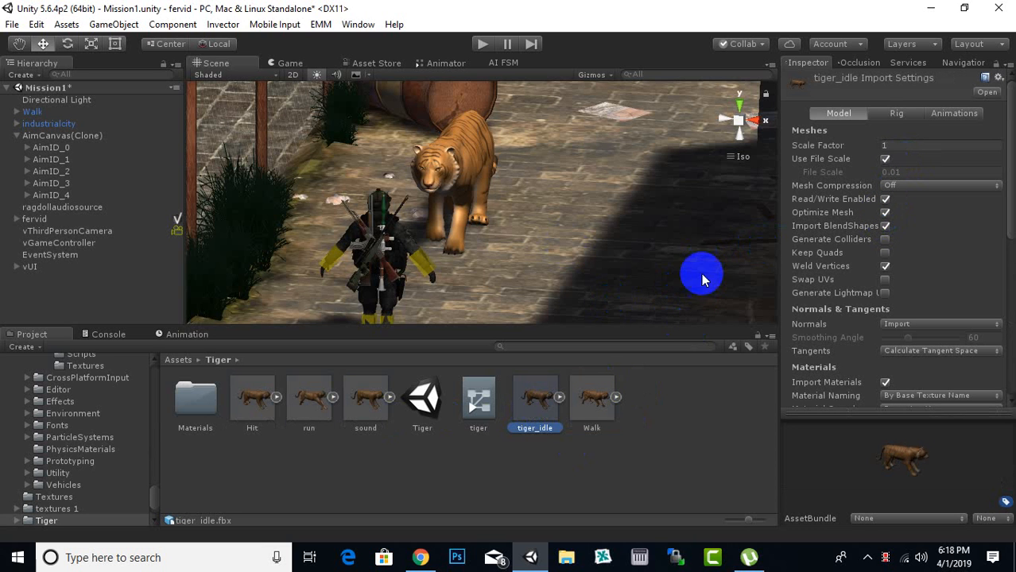
pyautogui.click(886, 148)
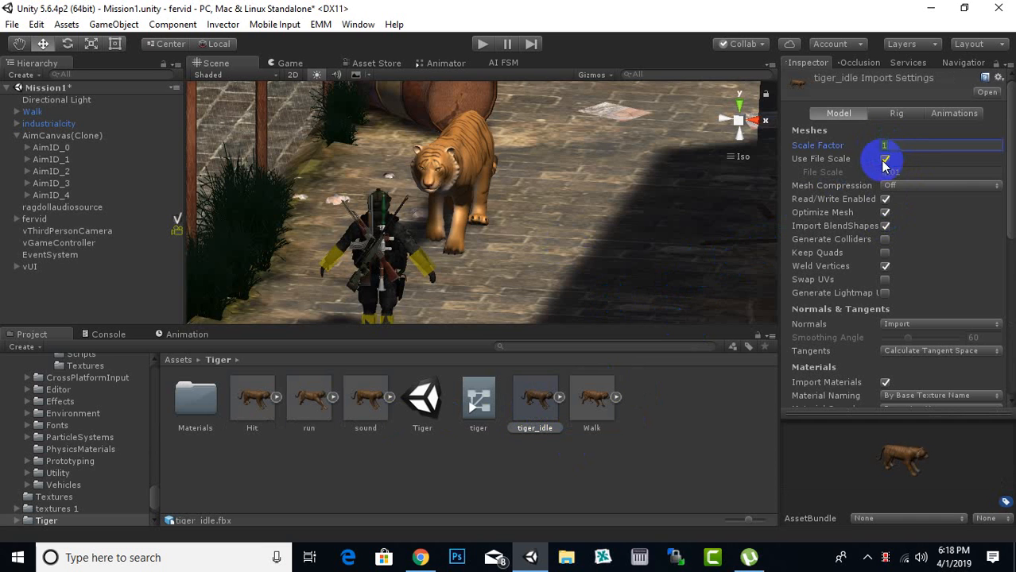
pyautogui.write('1.938736')
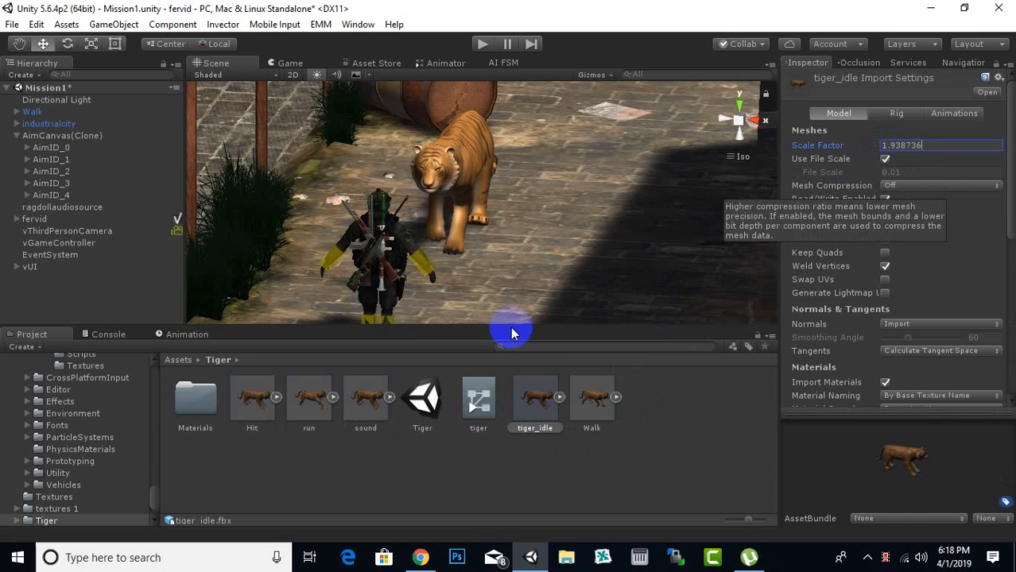
pyautogui.click(367, 397)
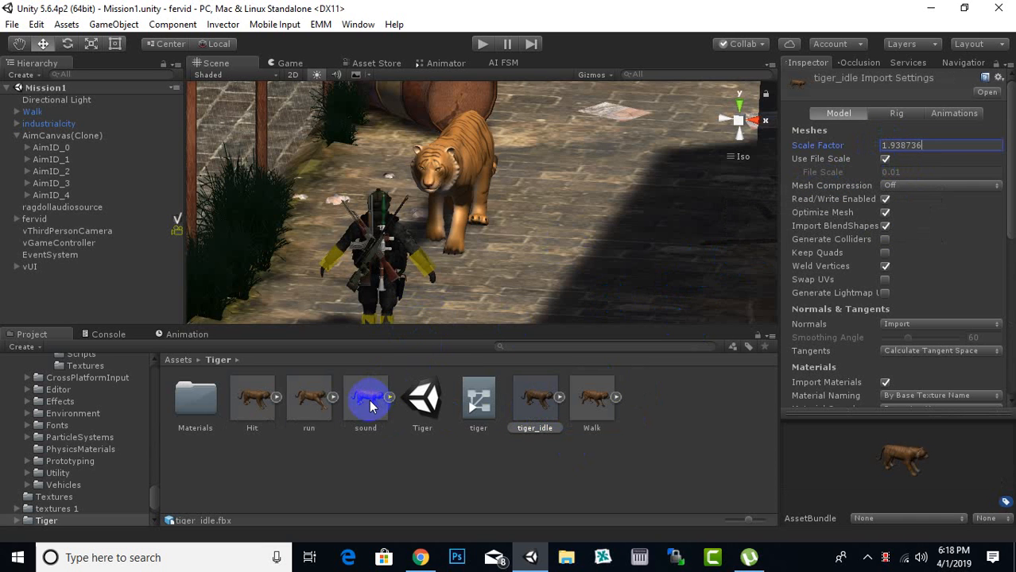
pyautogui.click(558, 308)
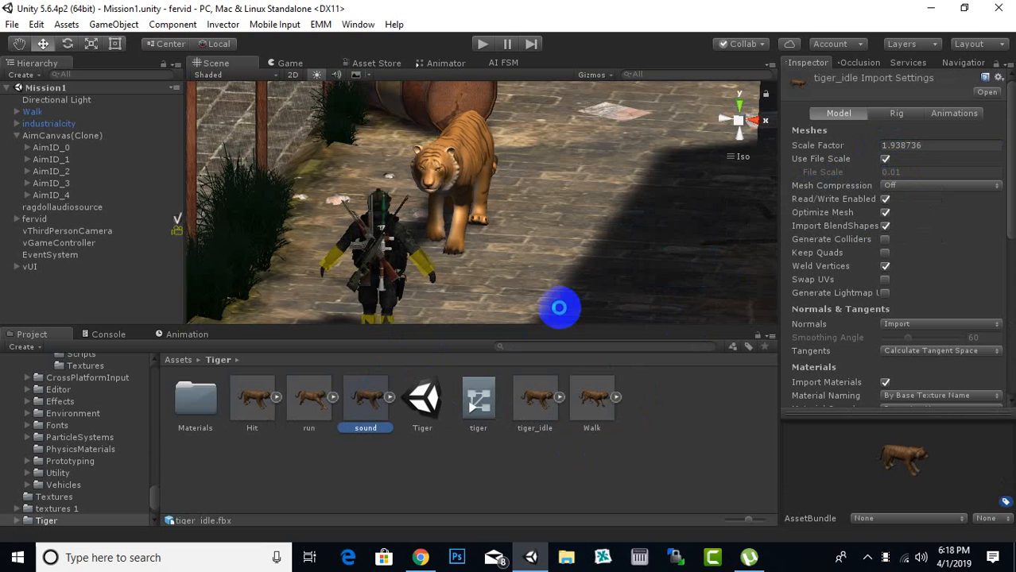
# Step: Set the import Scale Factor of the sound and run models to 1.938736, applying each change
pyautogui.click(371, 394)
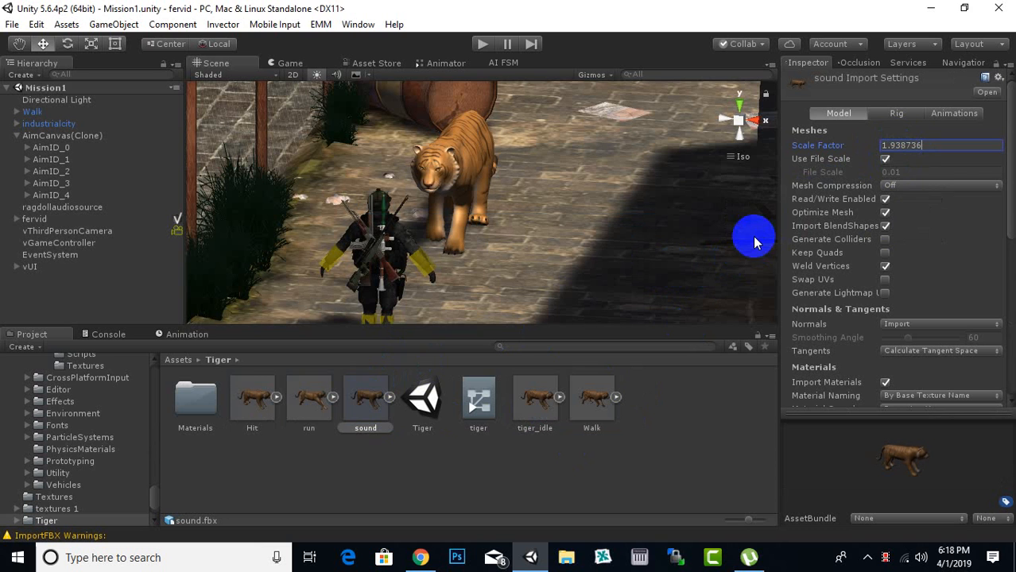
pyautogui.click(321, 395)
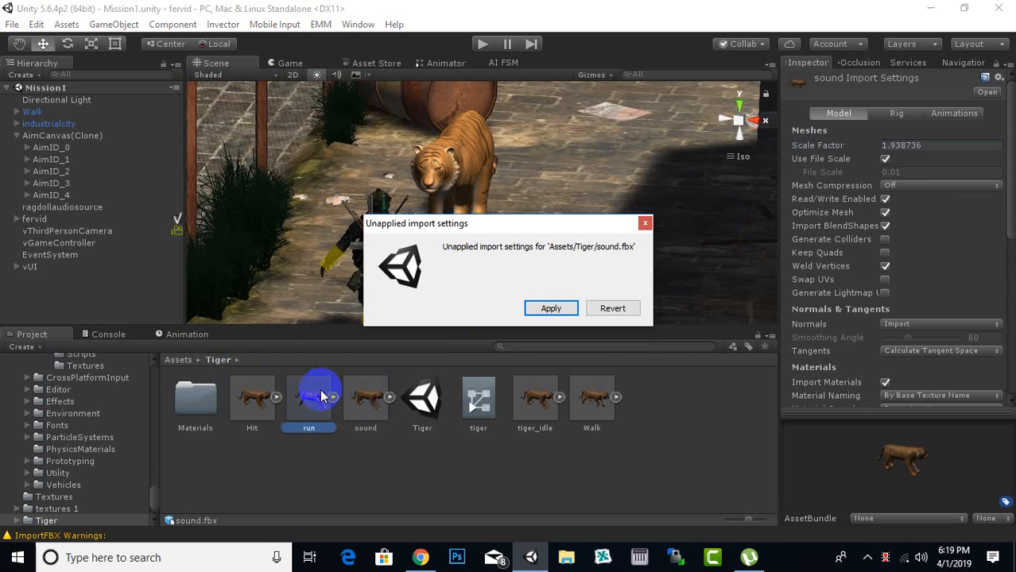
pyautogui.click(559, 306)
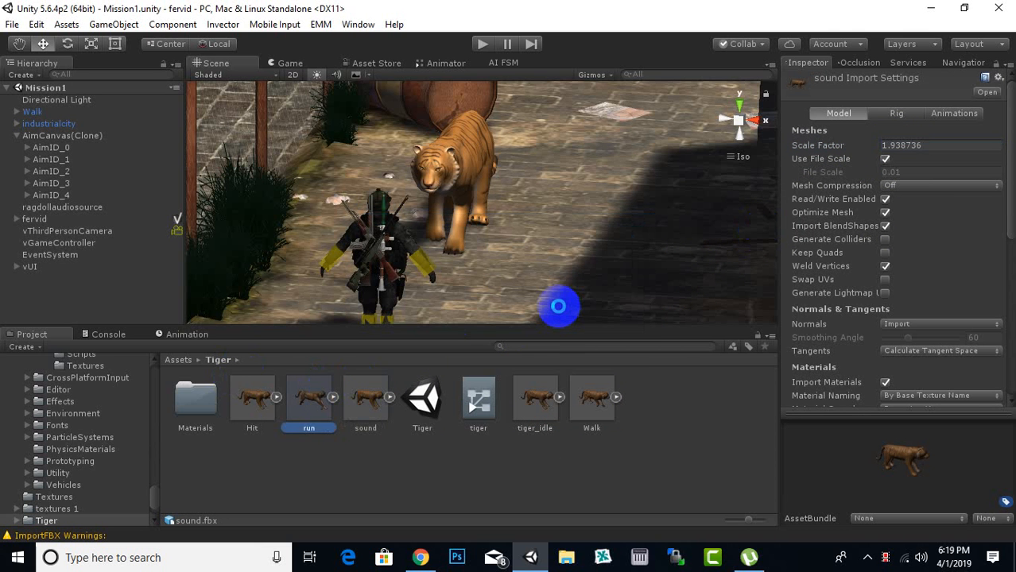
pyautogui.click(905, 146)
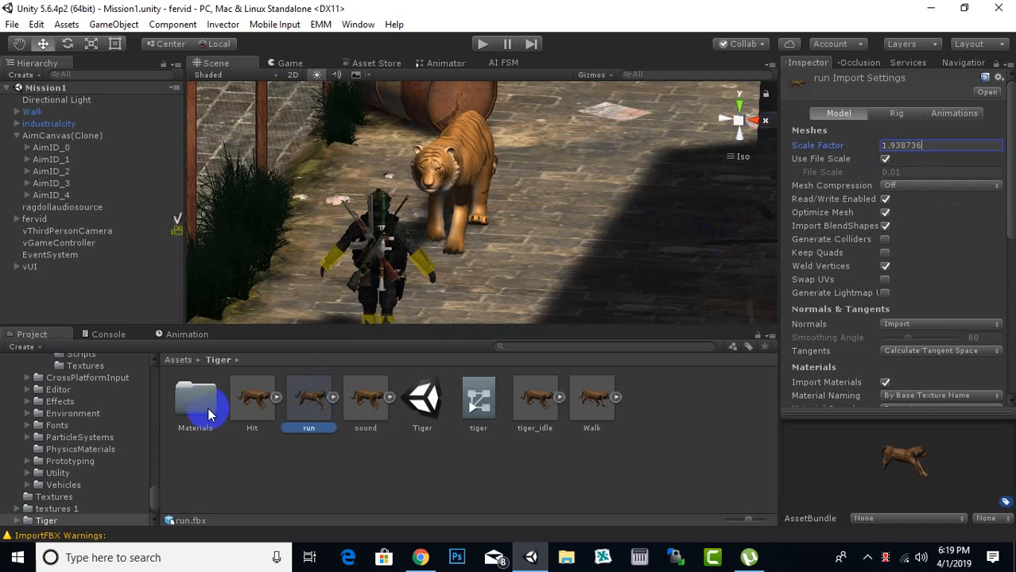
pyautogui.click(262, 406)
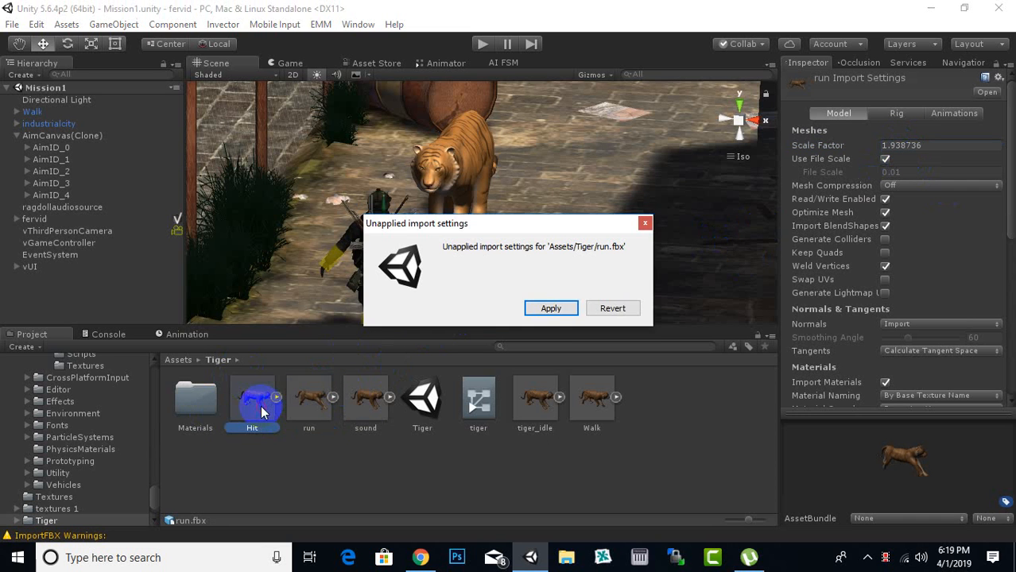
pyautogui.click(549, 307)
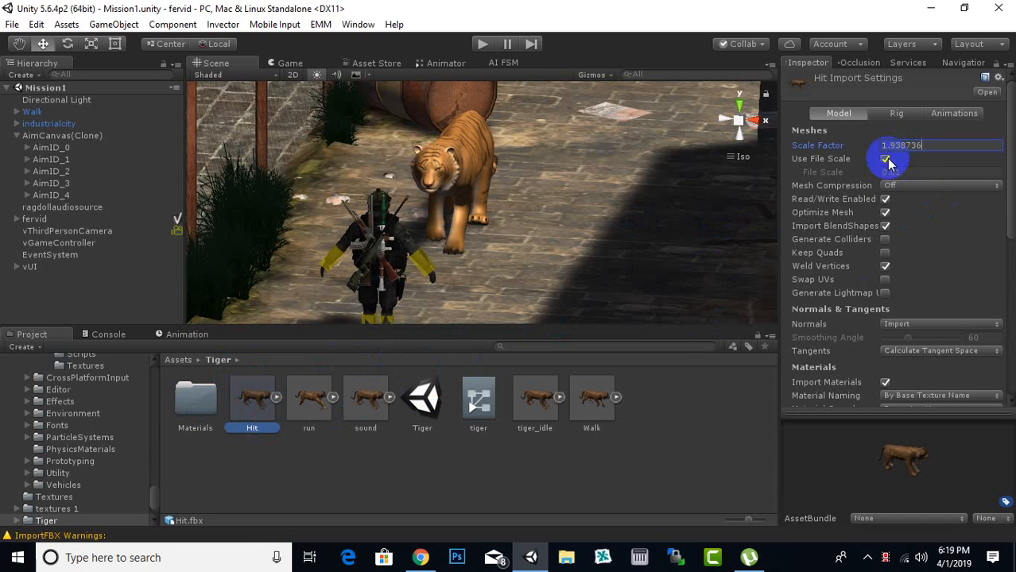
# Step: Set the import Scale Factor of the Hit and Walk models to 1.938736, applying each change
pyautogui.click(586, 395)
pyautogui.click(557, 310)
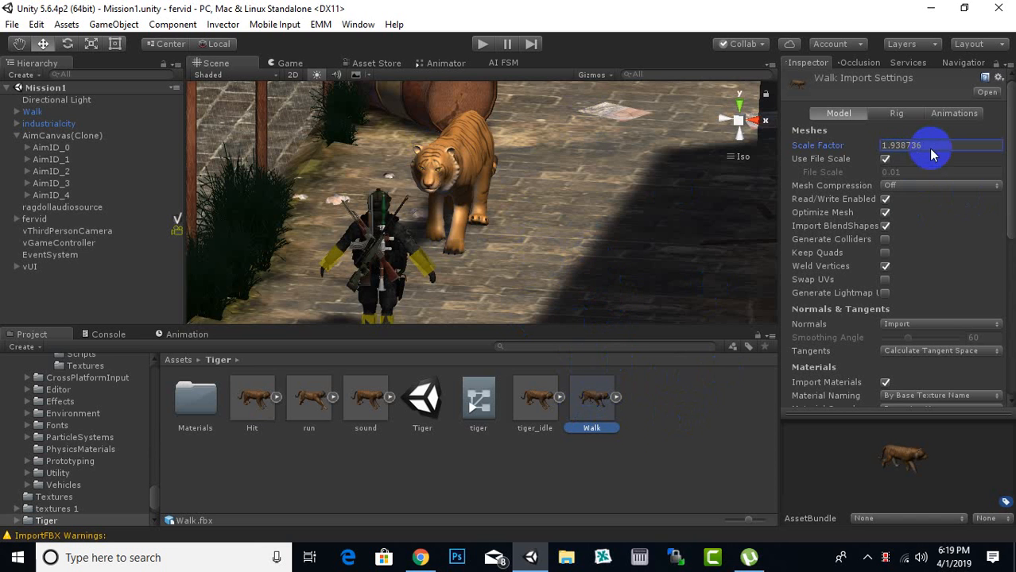
pyautogui.click(672, 439)
pyautogui.click(548, 309)
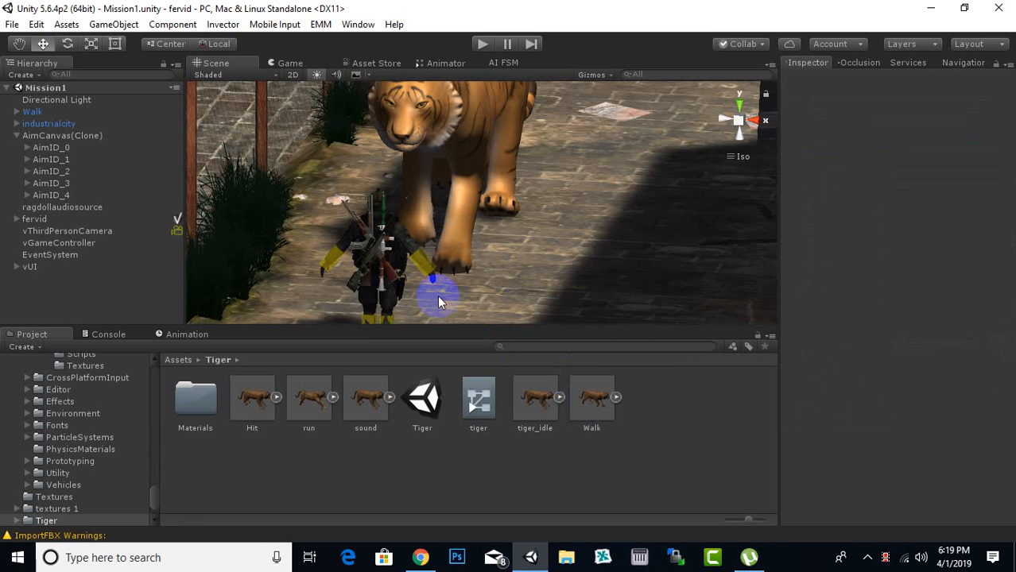
# Step: Place tiger_idle beside the Walk tiger at about X 16.98, Z 6.87 to compare their sizes, and delete it
pyautogui.scroll(-1, 553, 221)
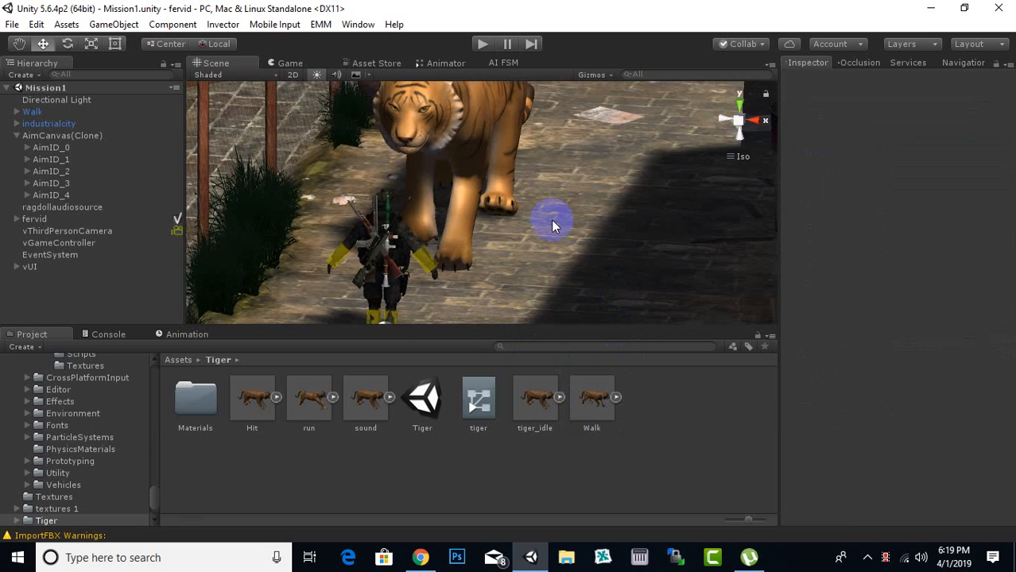
pyautogui.scroll(-1, 553, 221)
pyautogui.moveTo(572, 226); pyautogui.dragTo(604, 275, button='middle')
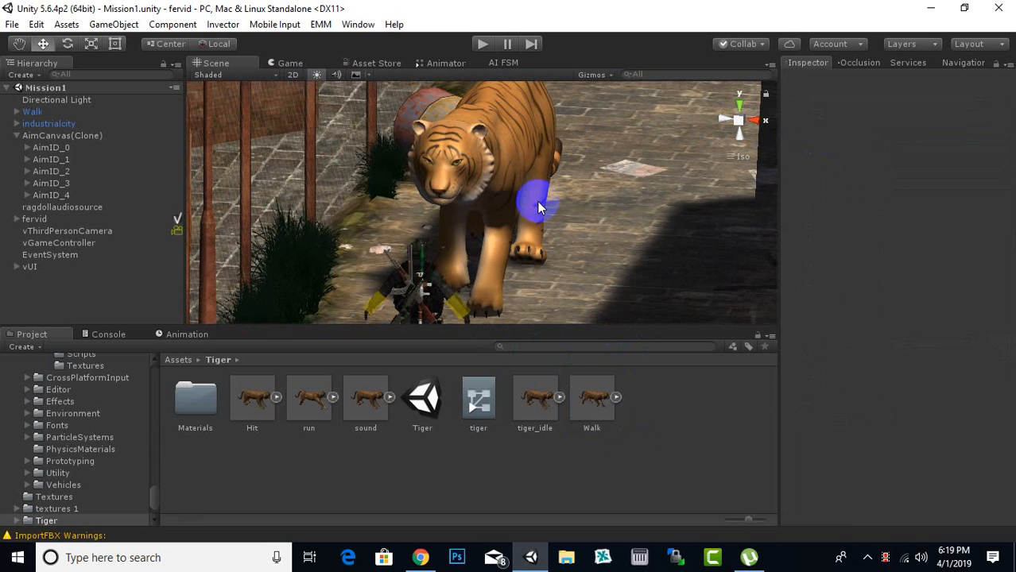
pyautogui.click(593, 414)
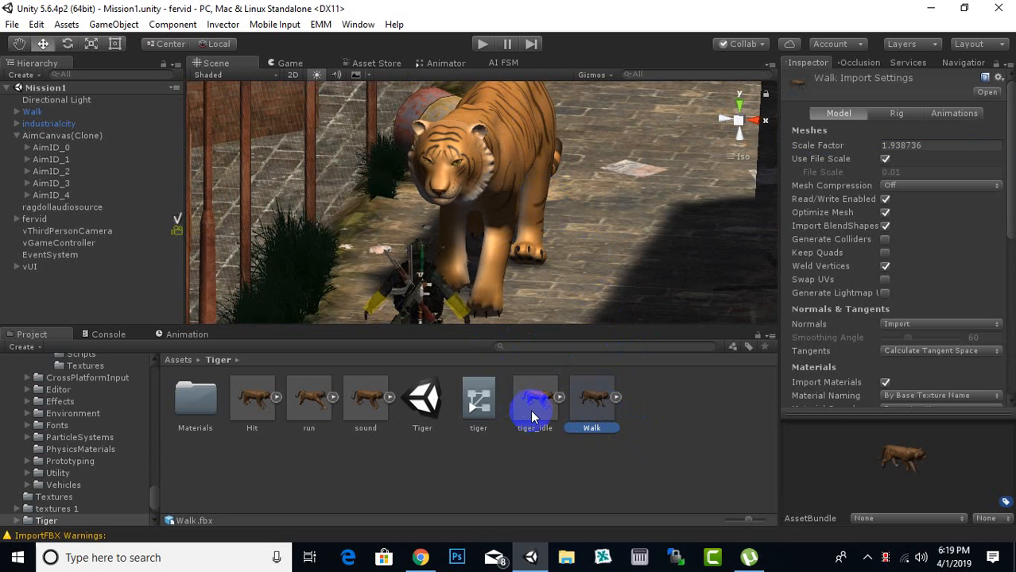
pyautogui.moveTo(530, 409); pyautogui.dragTo(628, 240)
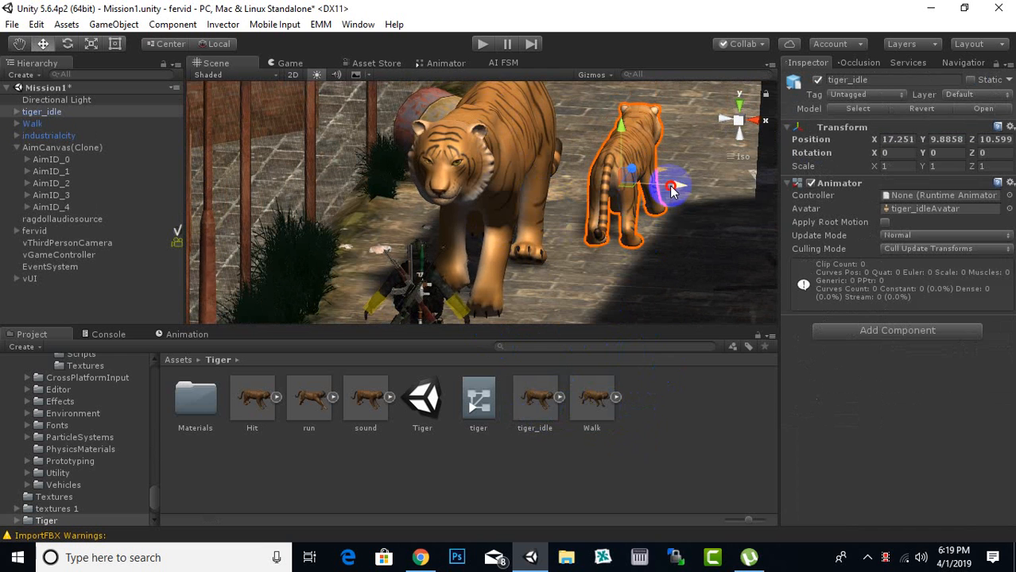
pyautogui.moveTo(671, 186); pyautogui.dragTo(561, 244)
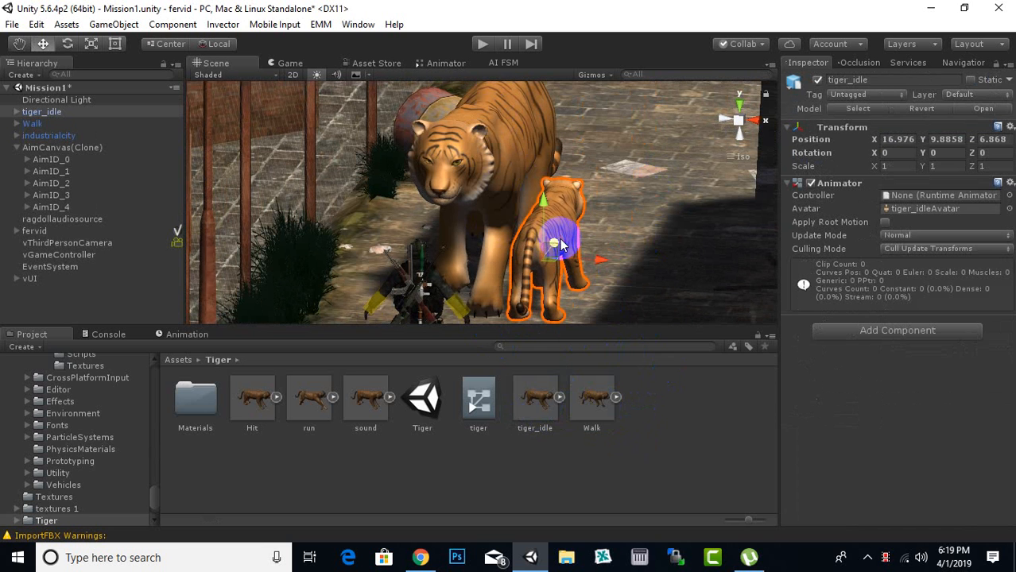
pyautogui.press('Delete')
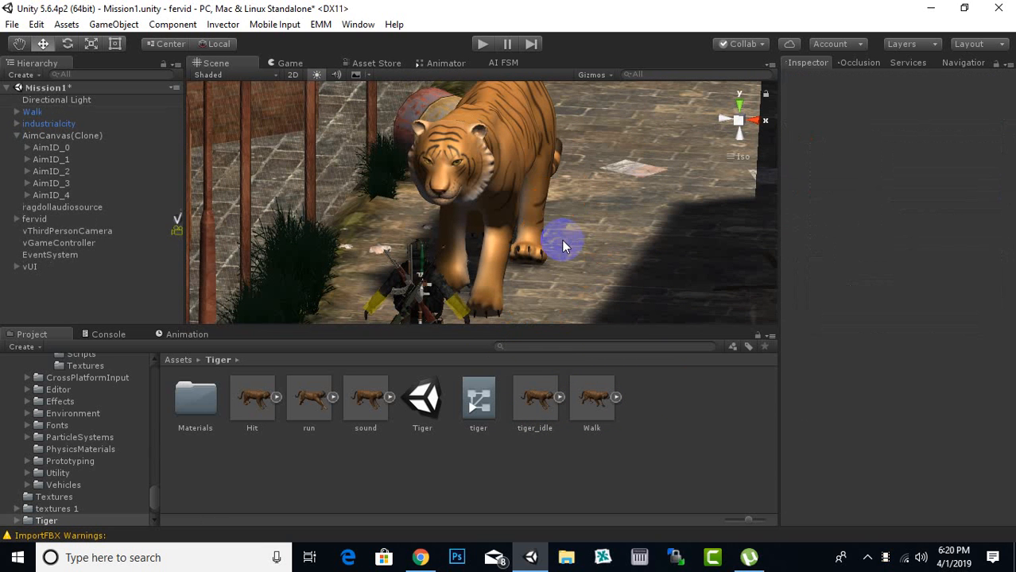
# Step: Undo the deletion and placement of tiger_idle and the preceding model selections
pyautogui.click(516, 173)
pyautogui.click(553, 318)
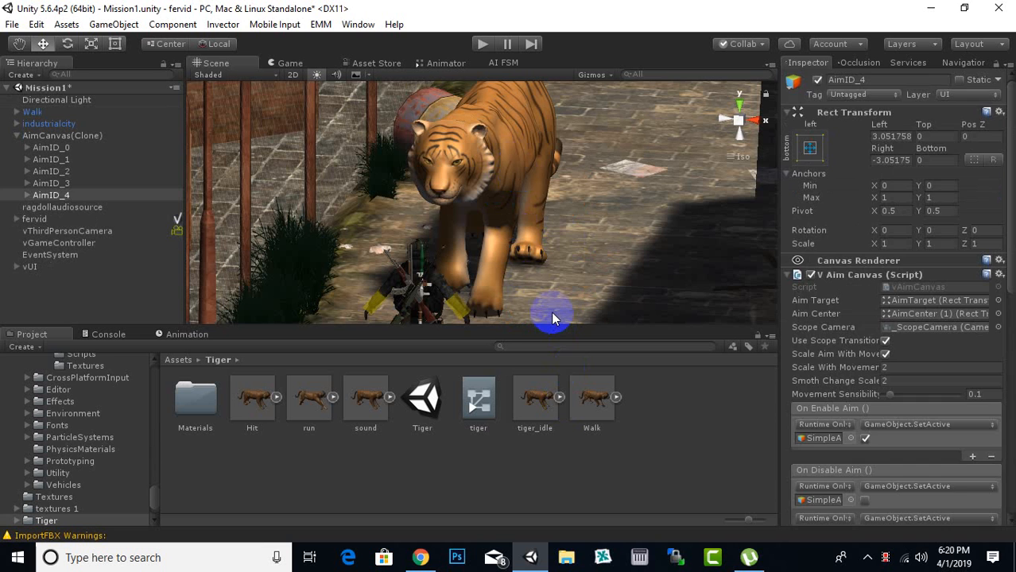
pyautogui.hotkey('ctrl', 'z')
pyautogui.hotkey('ctrl', 'z')
pyautogui.hotkey('ctrl', 'z')
pyautogui.hotkey('ctrl', 'z')
pyautogui.hotkey('ctrl', 'z')
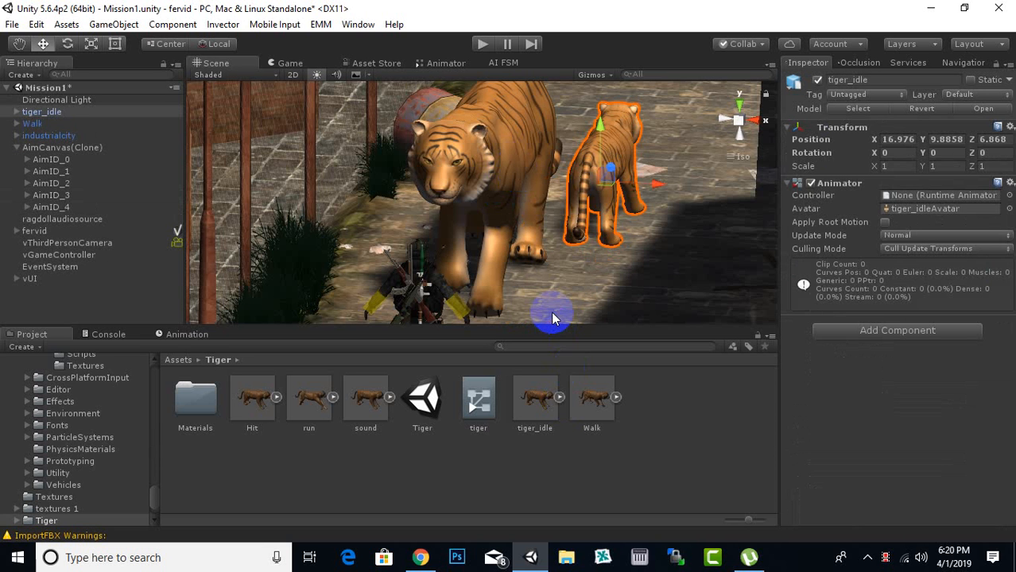
pyautogui.hotkey('ctrl', 'z')
pyautogui.hotkey('ctrl', 'z')
pyautogui.hotkey('ctrl', 'z')
pyautogui.hotkey('ctrl', 'z')
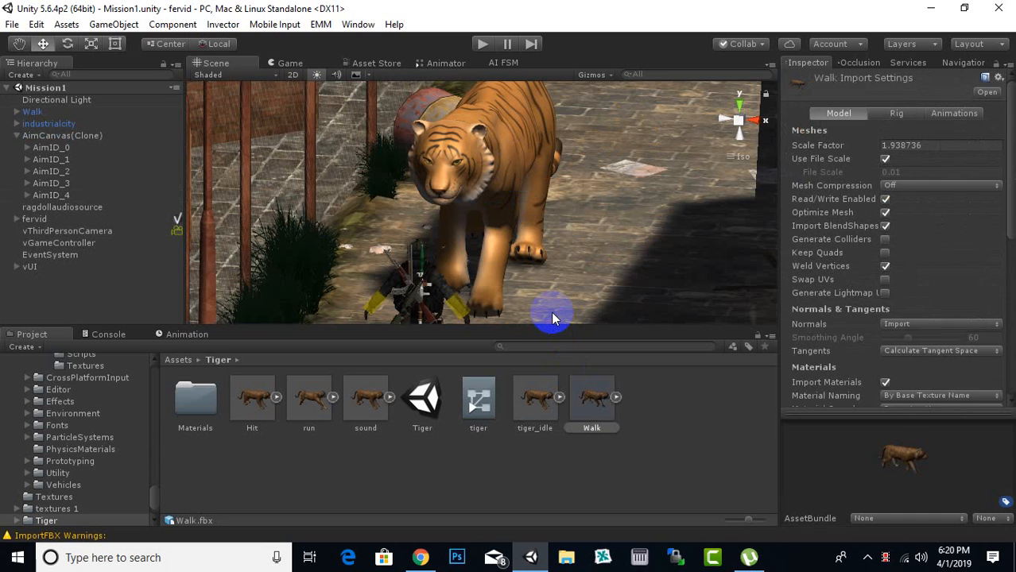
pyautogui.hotkey('ctrl', 'z')
pyautogui.hotkey('ctrl', 'z')
pyautogui.hotkey('ctrl', 'z')
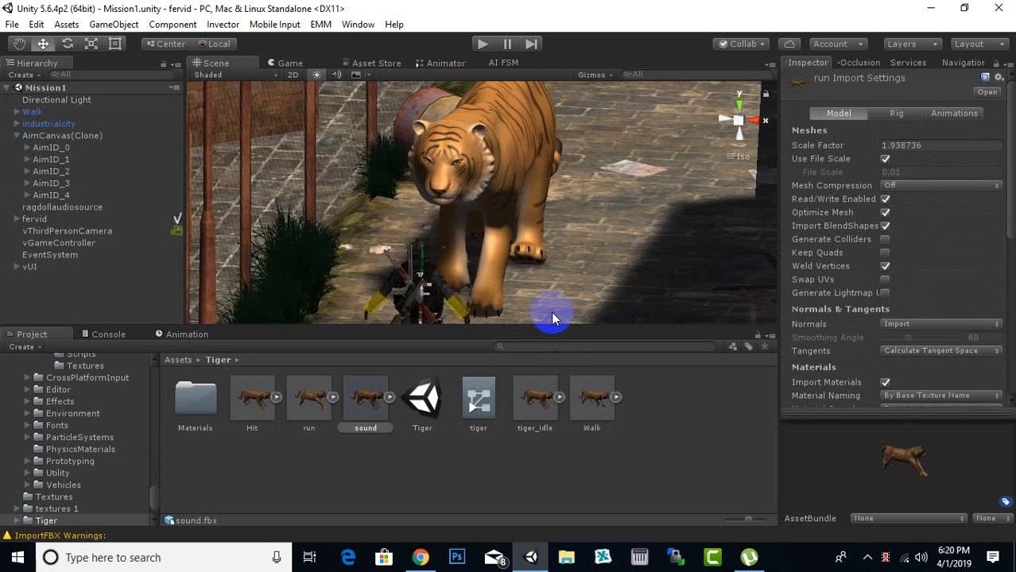
pyautogui.hotkey('ctrl', 'z')
pyautogui.hotkey('ctrl', 'z')
pyautogui.hotkey('ctrl', 'z')
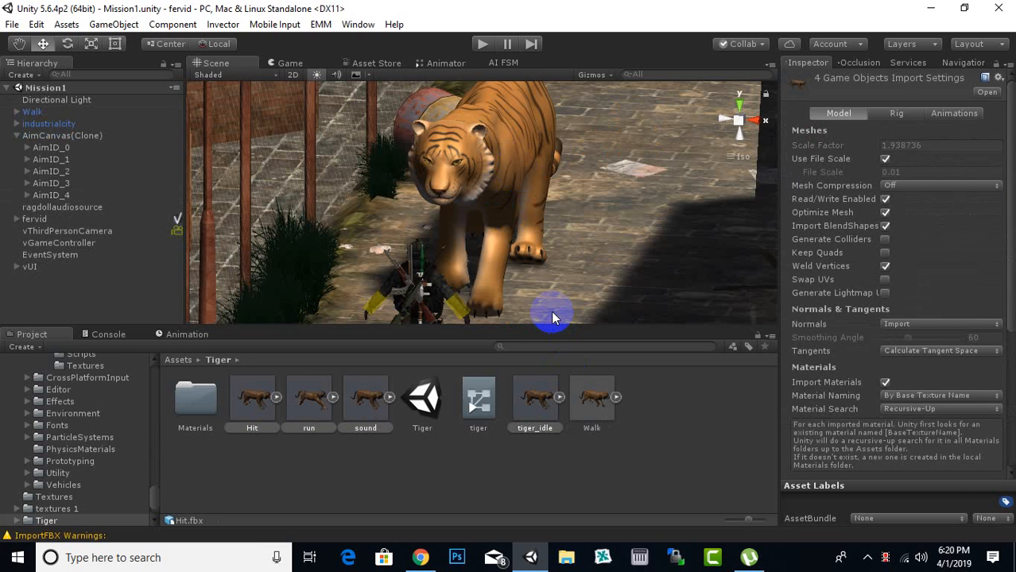
# Step: Check the import Scale Factor of the tiger_idle and Walk models
pyautogui.hotkey('ctrl', 'z')
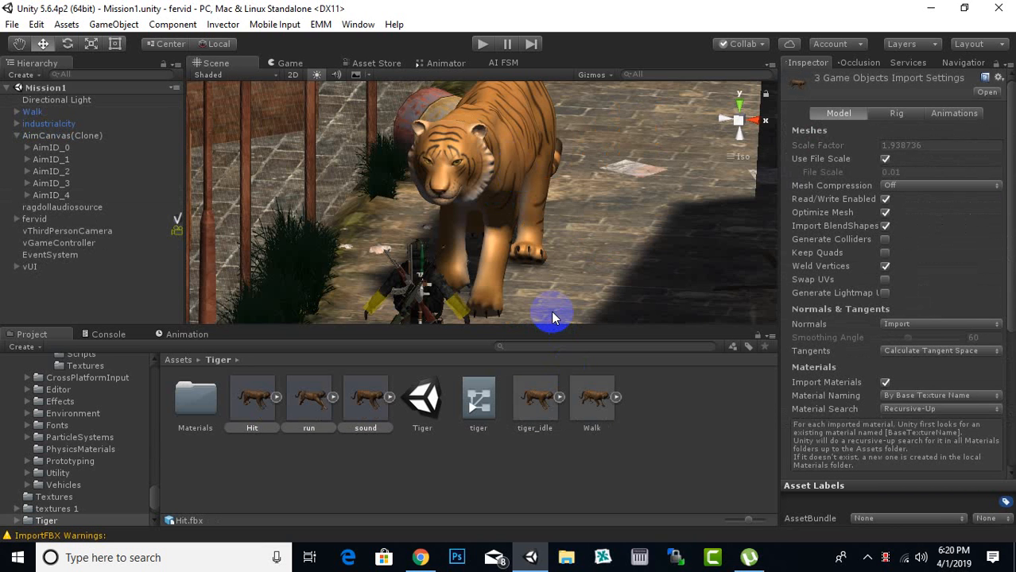
pyautogui.click(545, 398)
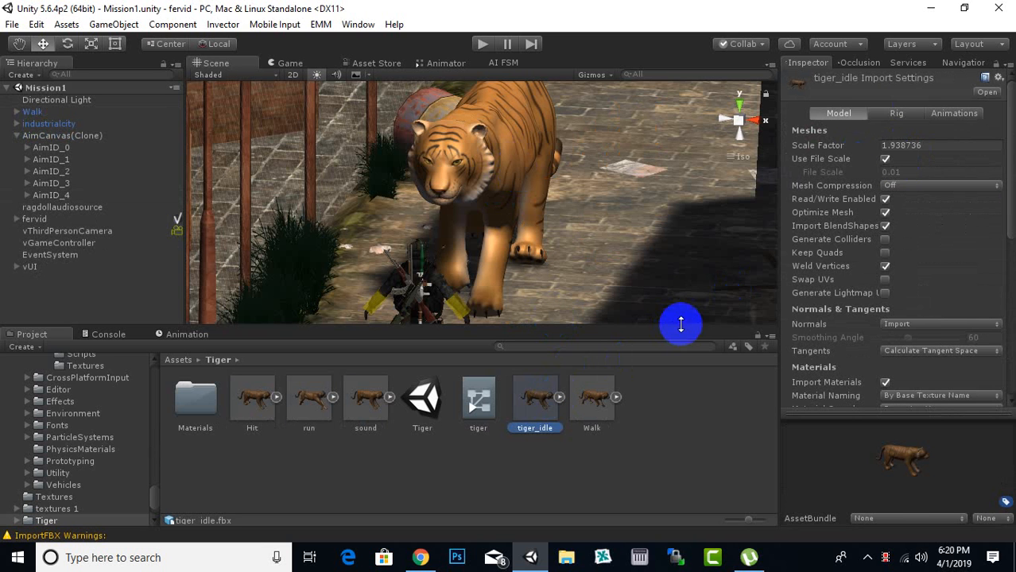
pyautogui.click(593, 393)
# Step: Set the scale of the Walk tiger in the scene to 1 on X, Y and Z
pyautogui.click(36, 113)
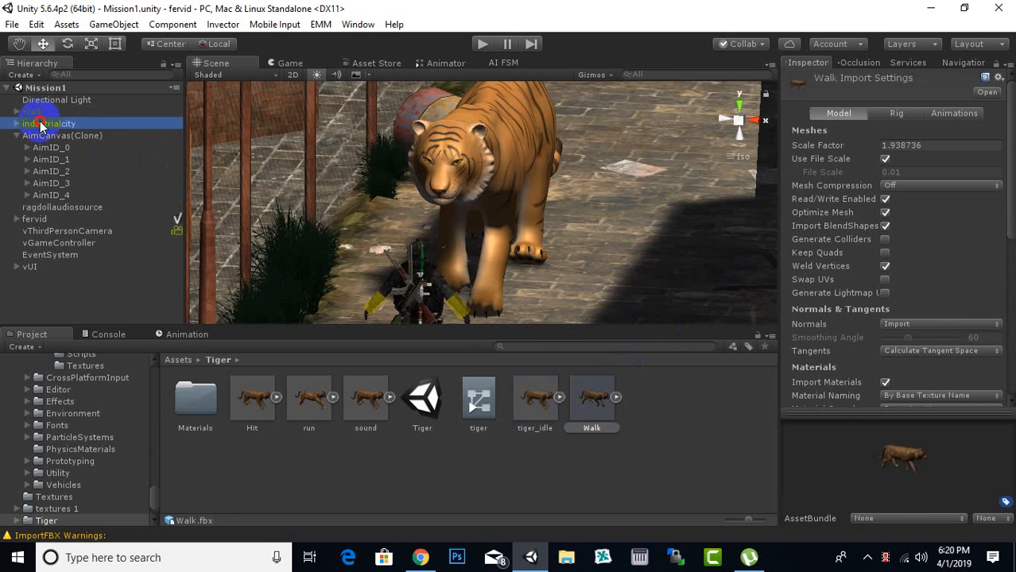
pyautogui.click(900, 166)
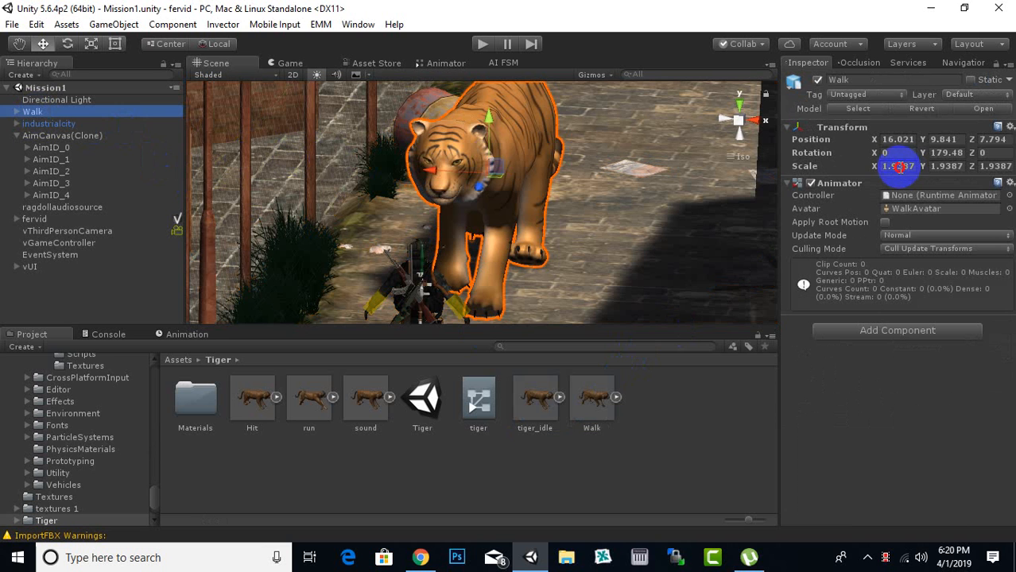
pyautogui.write('1')
pyautogui.press('Tab')
pyautogui.write('1')
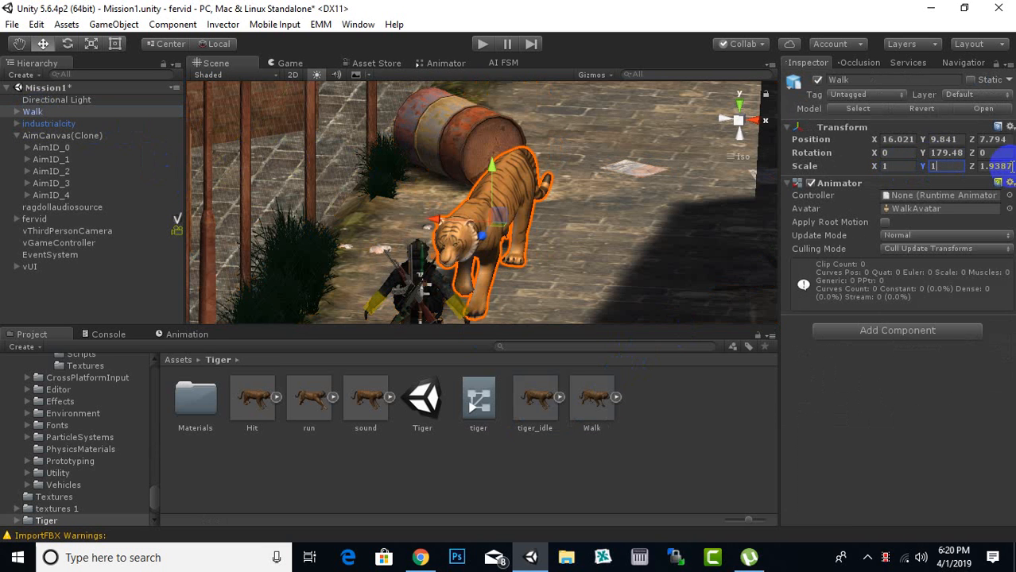
pyautogui.write('1')
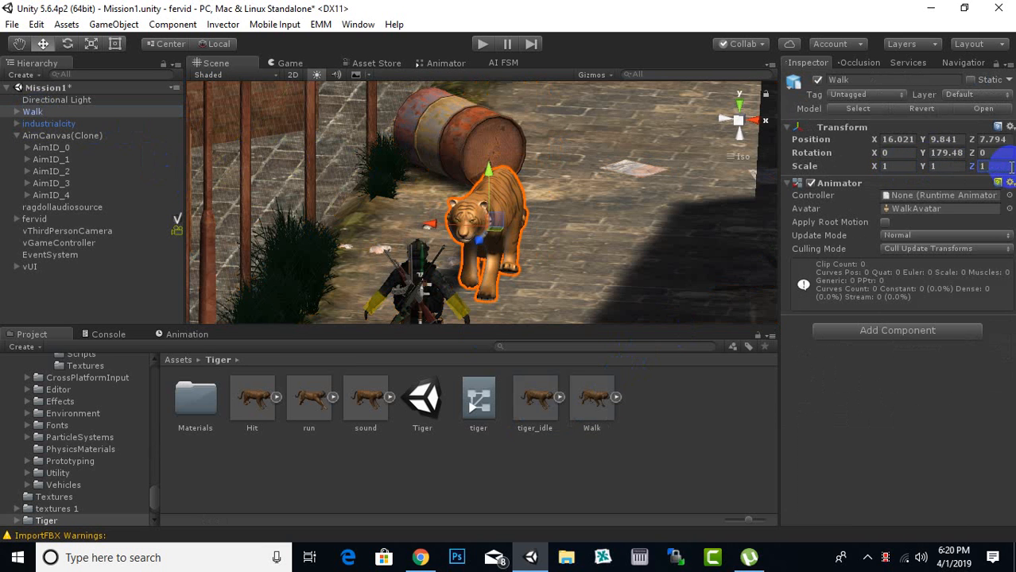
pyautogui.click(517, 173)
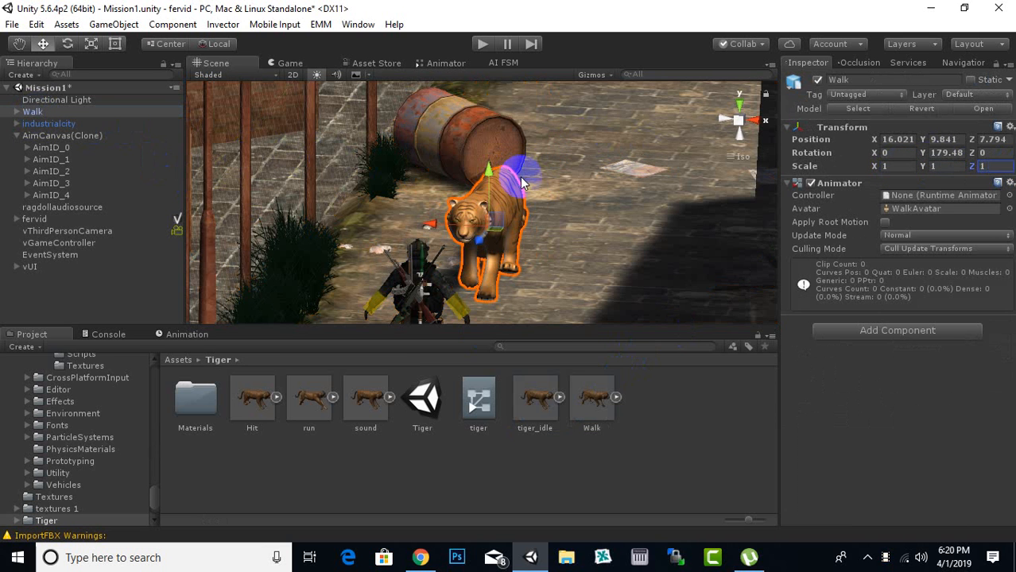
# Step: Replace the Walk tiger in the scene with a fresh Walk model at about X 15.95, Y 9.89, Z 8.01
pyautogui.click(44, 112)
pyautogui.press('Delete')
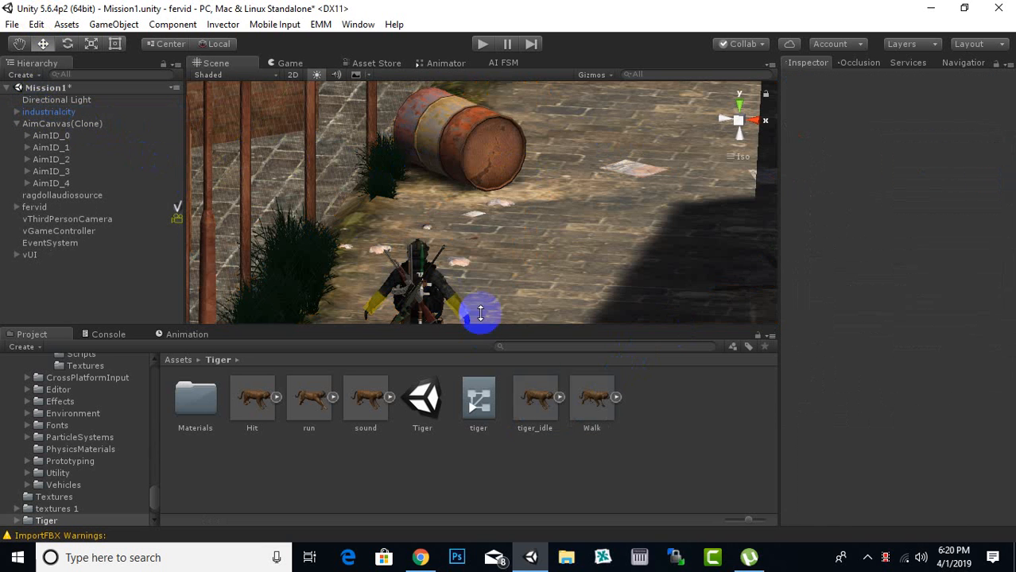
pyautogui.moveTo(596, 409); pyautogui.dragTo(490, 287)
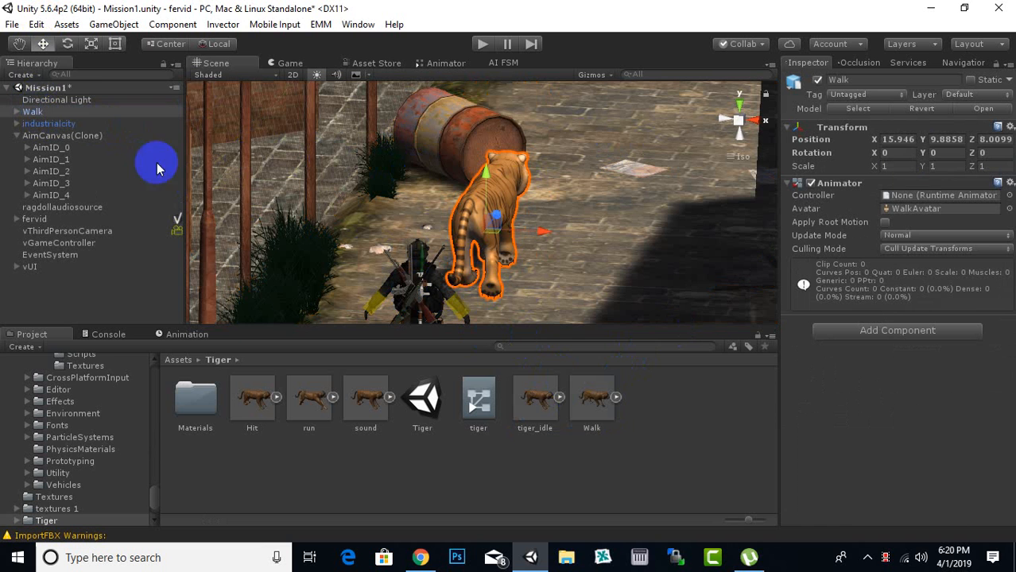
# Step: Rotate the Walk tiger to about 175.79 degrees around Y so it faces the player
pyautogui.click(68, 45)
pyautogui.moveTo(500, 243); pyautogui.dragTo(142, 247)
pyautogui.moveTo(434, 246); pyautogui.dragTo(491, 202, button='middle')
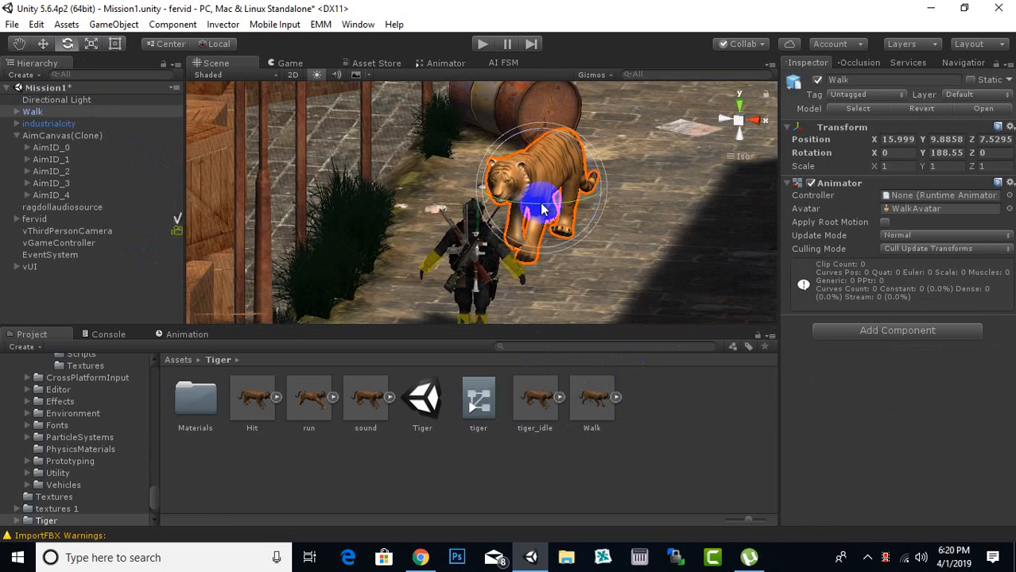
pyautogui.moveTo(542, 205); pyautogui.dragTo(311, 212)
# Step: Move the Walk tiger onto the ground in front of the player, at about X 16.13, Y 9.85, Z 6.51
pyautogui.click(43, 43)
pyautogui.click(628, 203)
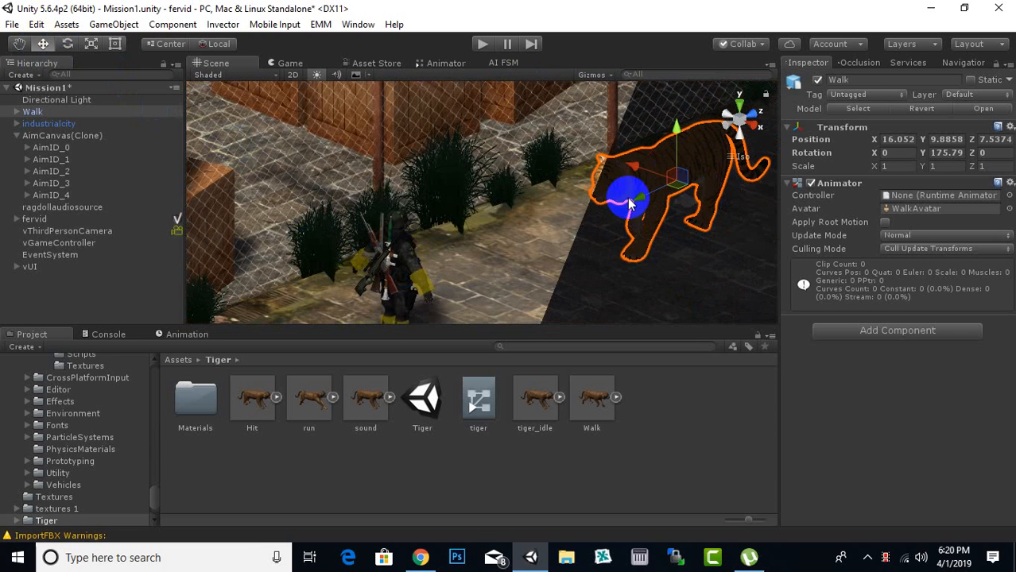
pyautogui.moveTo(628, 203); pyautogui.dragTo(512, 277)
pyautogui.moveTo(449, 287); pyautogui.dragTo(540, 133)
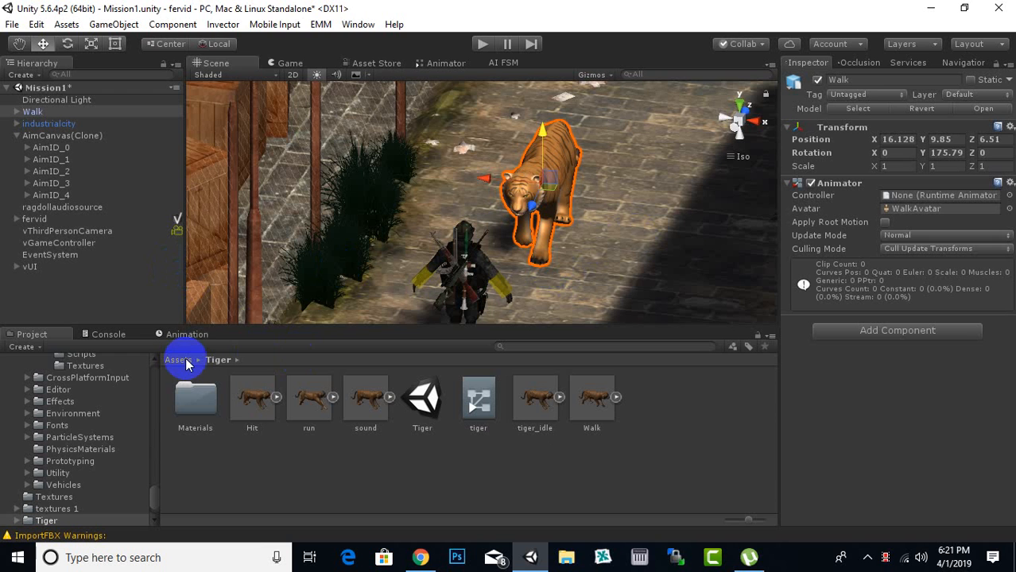
pyautogui.click(216, 25)
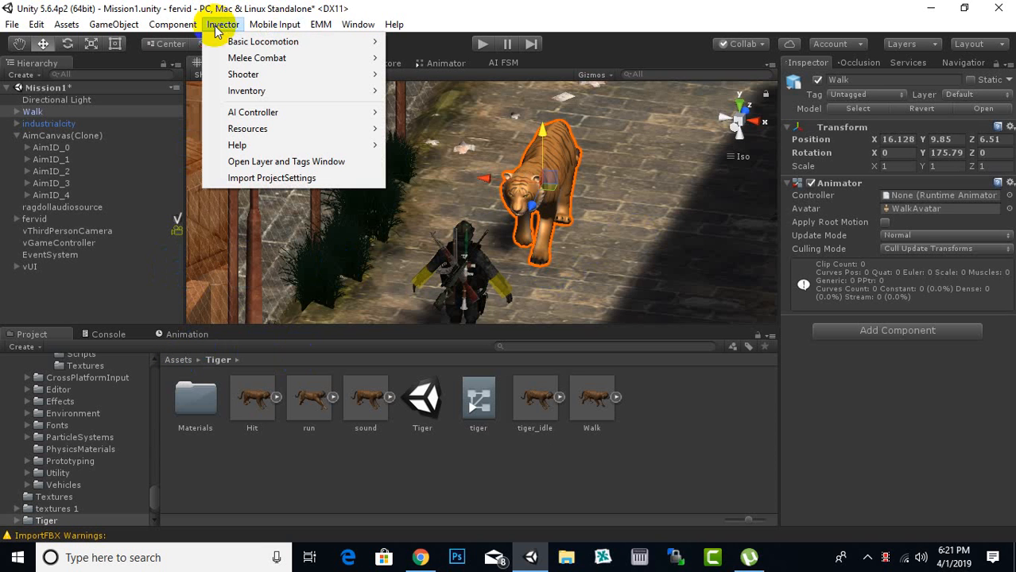
pyautogui.click(599, 16)
pyautogui.moveTo(663, 198); pyautogui.dragTo(581, 168, button='middle')
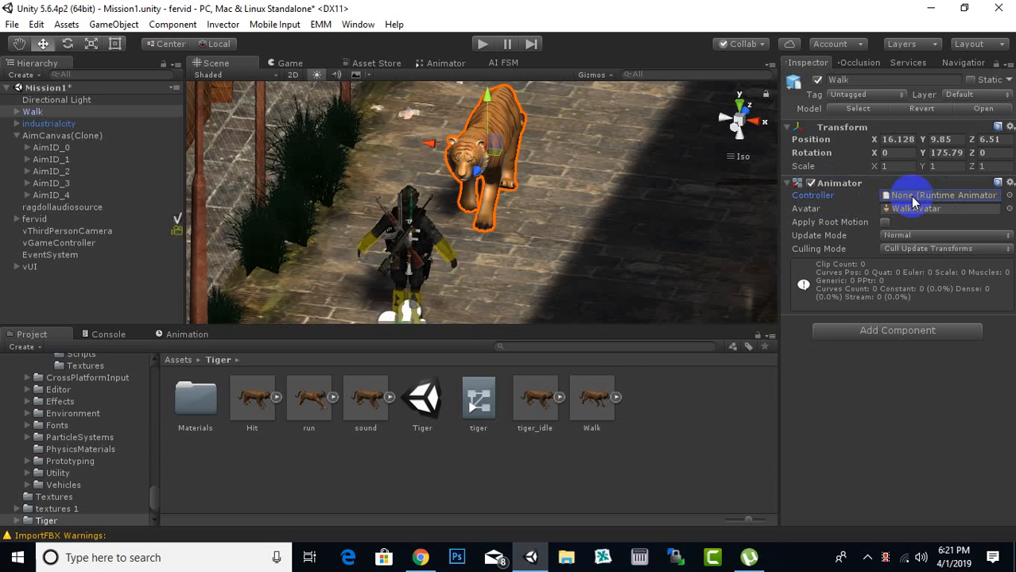
# Step: Open the Animators folder inside Invector-AIController (Beta) in the project assets
pyautogui.click(178, 359)
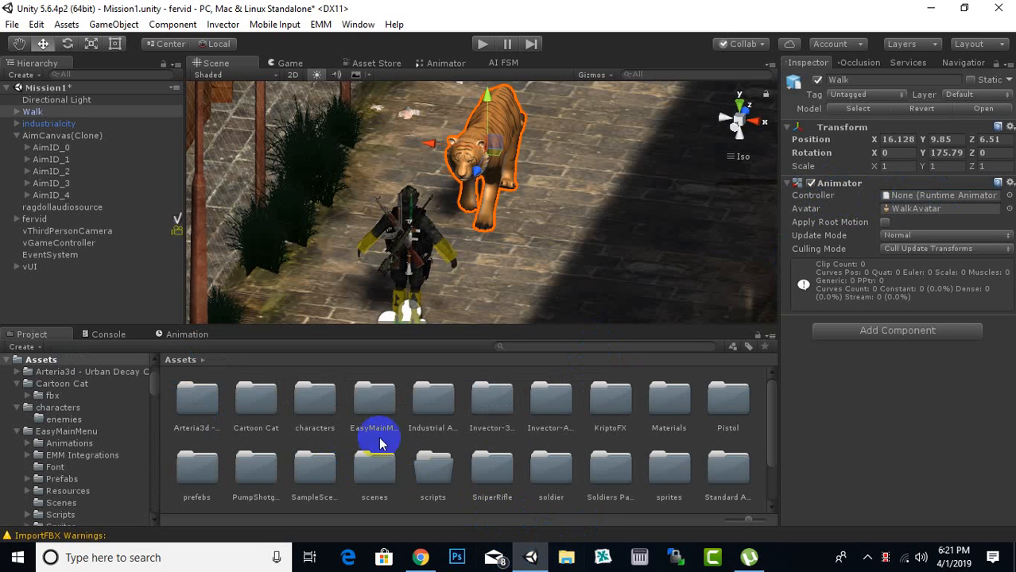
pyautogui.click(495, 402)
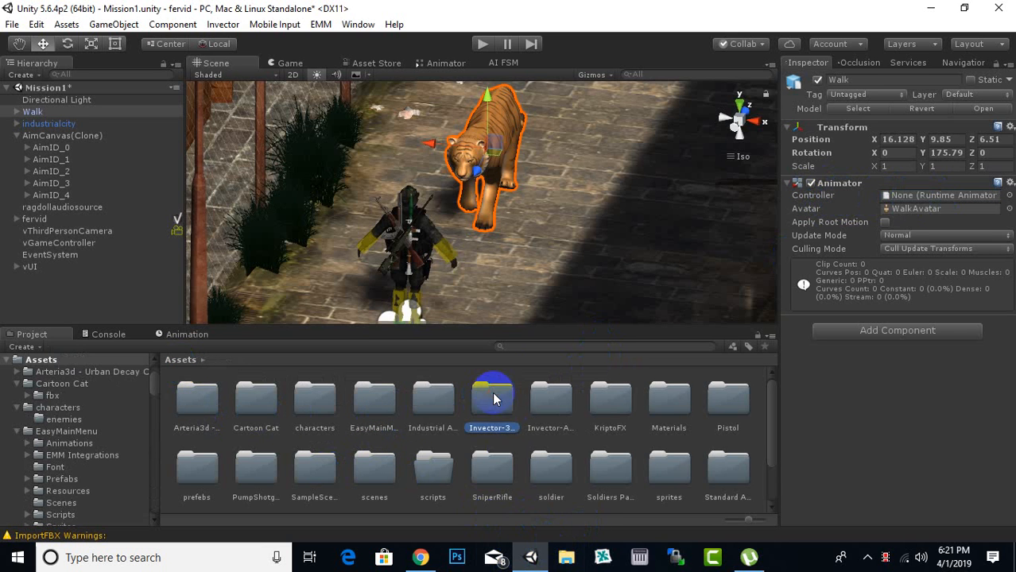
pyautogui.doubleClick(551, 402)
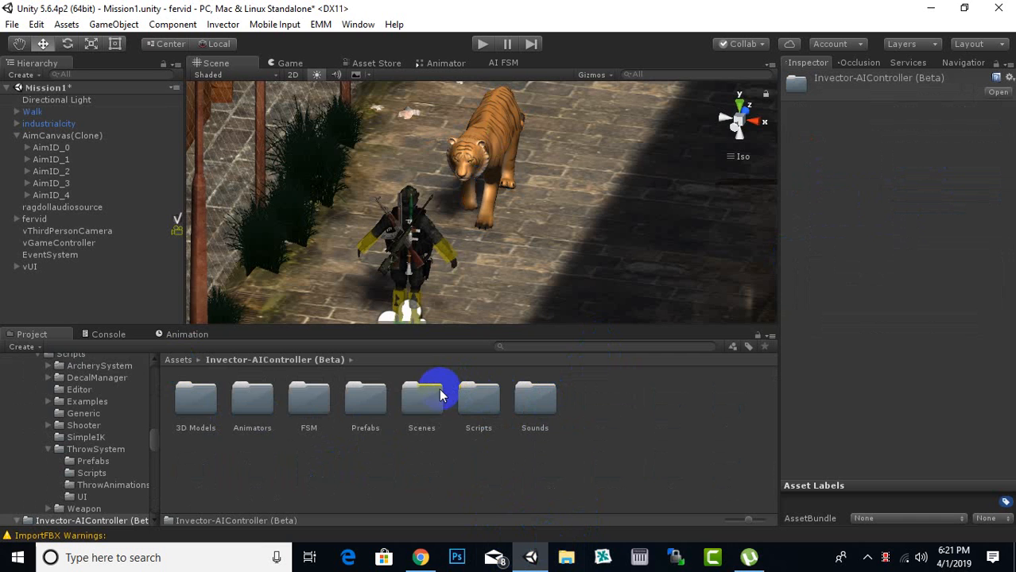
pyautogui.doubleClick(252, 397)
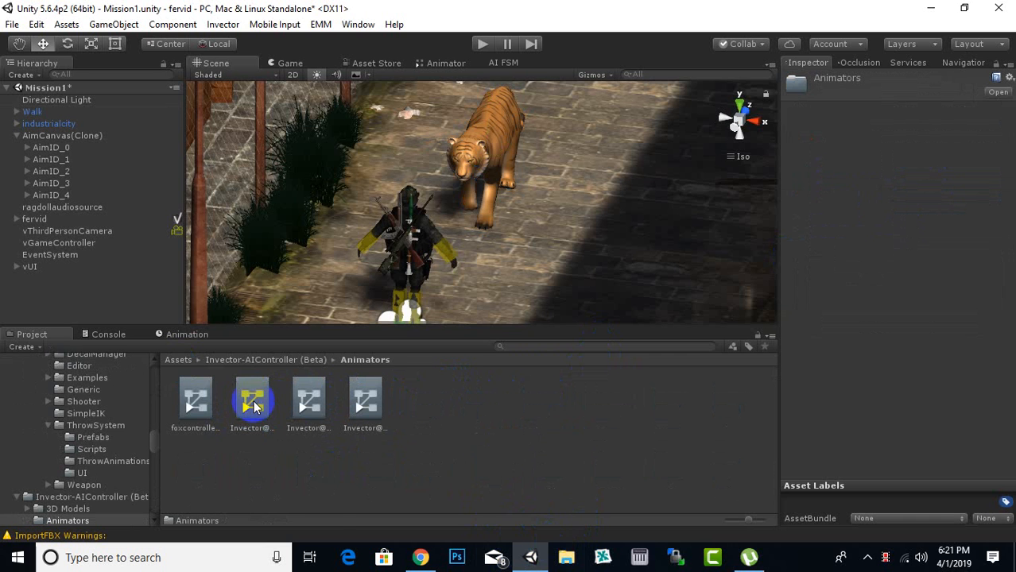
# Step: Examine which animator controllers the Animators folder offers, including the BasicLocomotion, MeleeCombat, Shooter and fox controllers
pyautogui.click(254, 405)
pyautogui.click(308, 415)
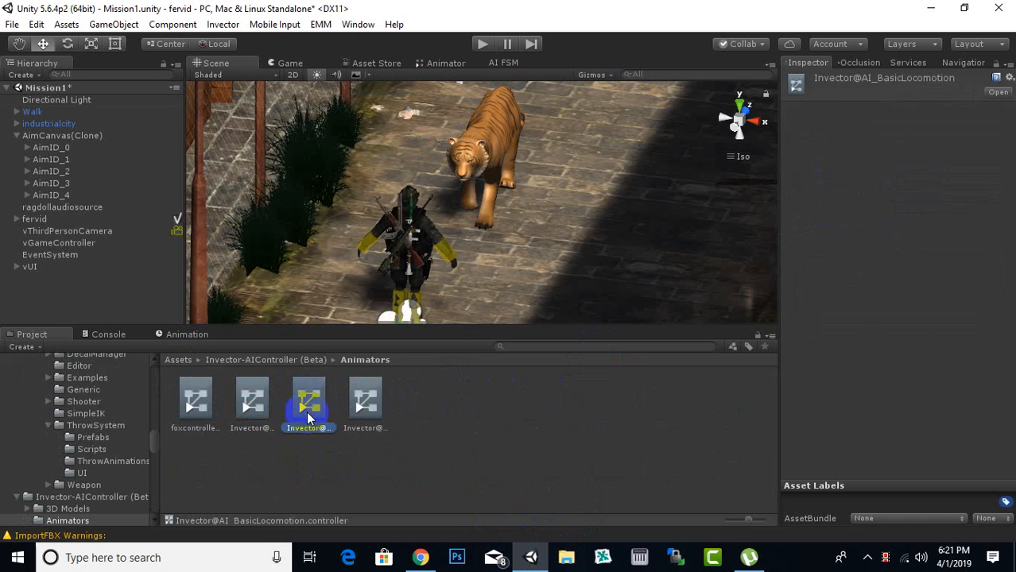
pyautogui.click(375, 407)
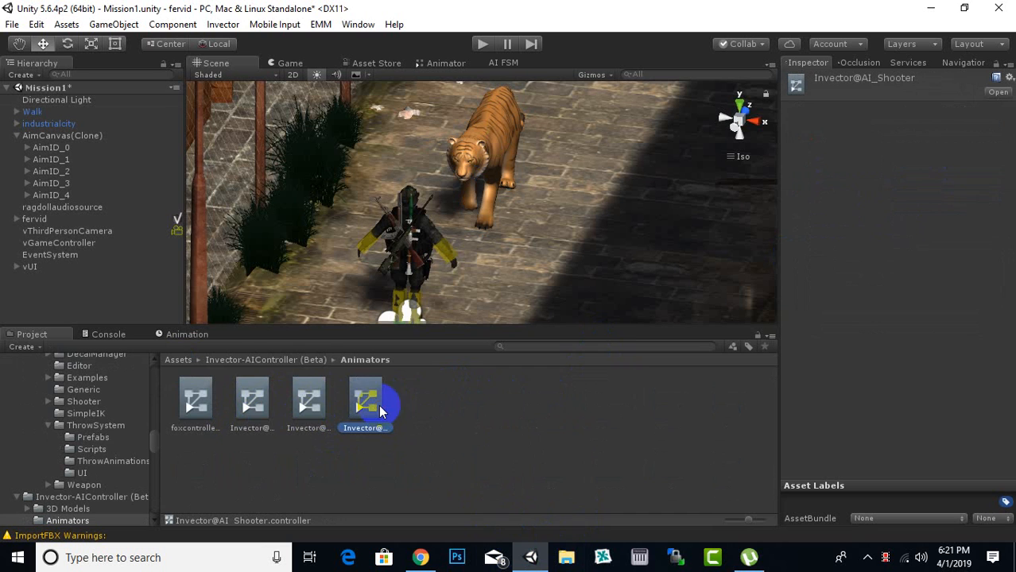
pyautogui.click(312, 402)
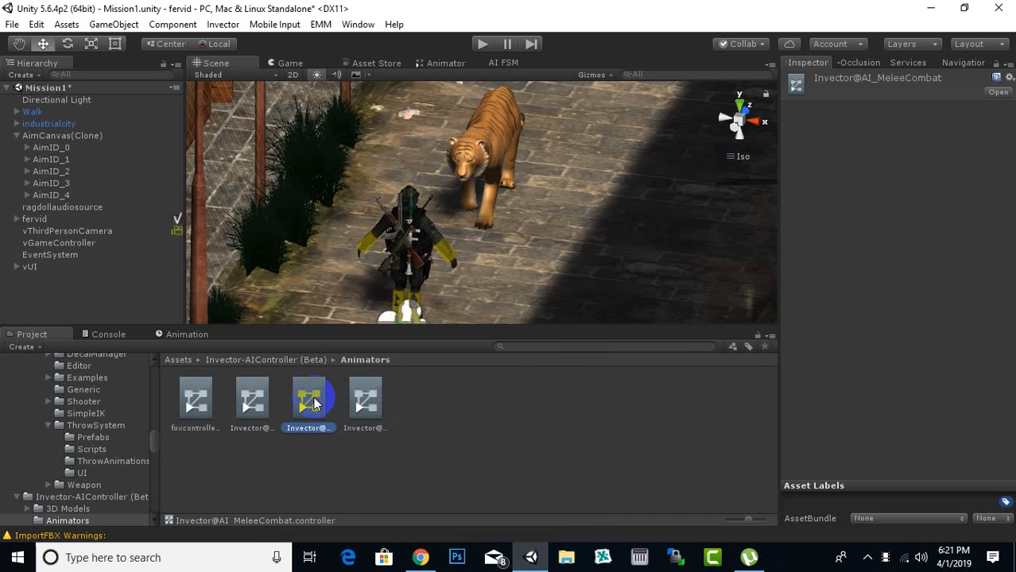
pyautogui.click(256, 396)
pyautogui.click(193, 404)
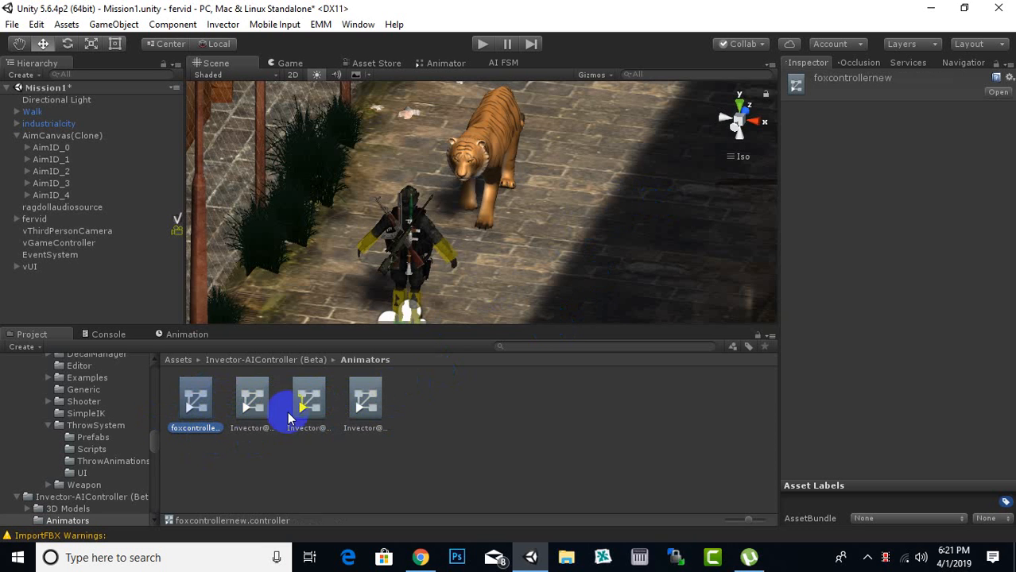
pyautogui.click(407, 430)
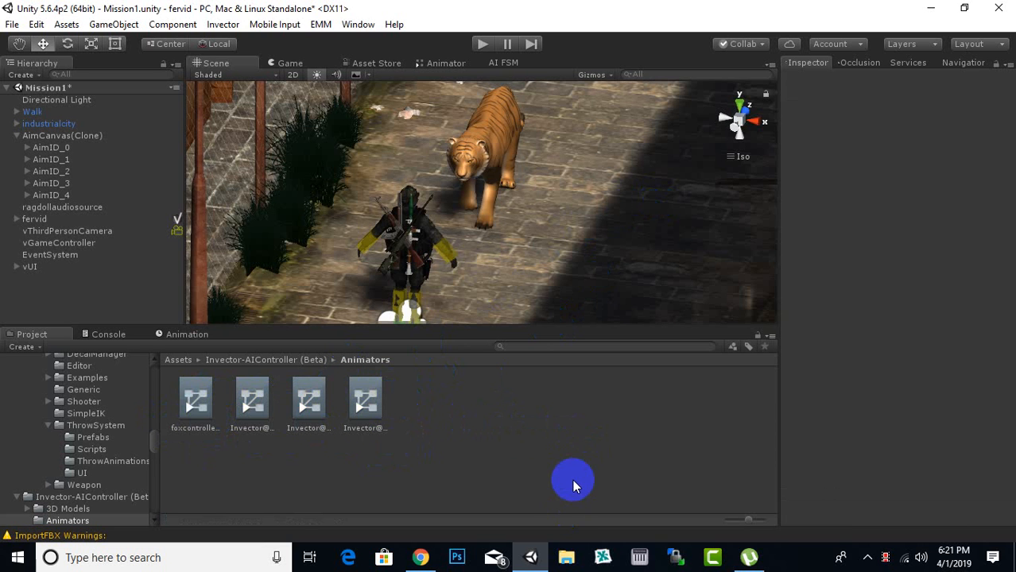
pyautogui.click(362, 426)
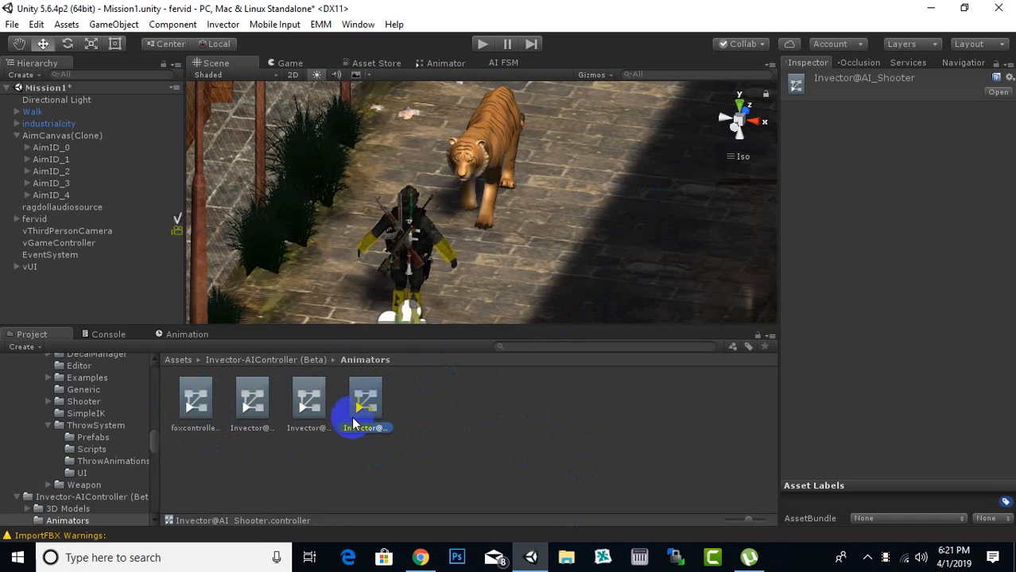
pyautogui.click(302, 402)
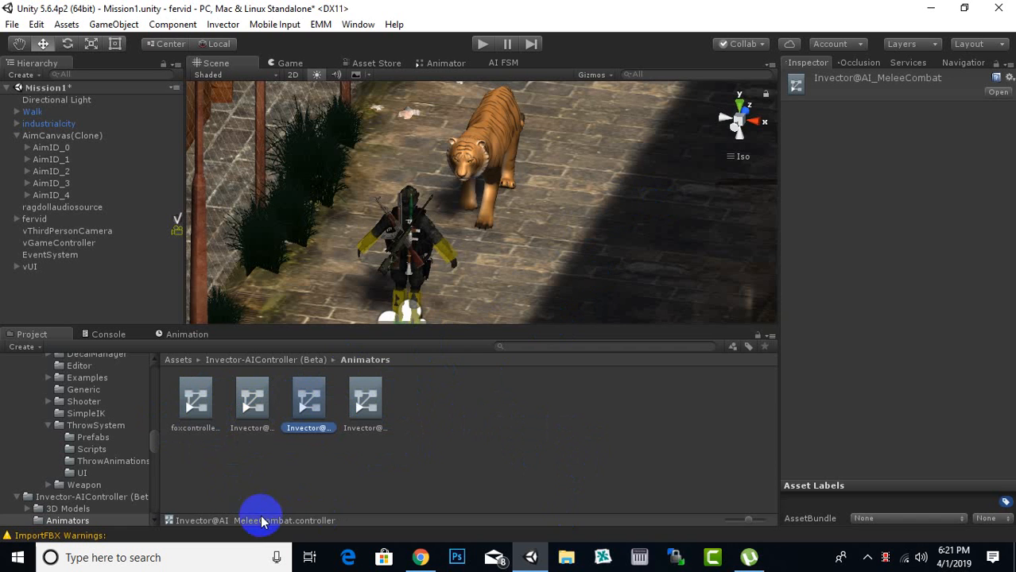
pyautogui.click(247, 398)
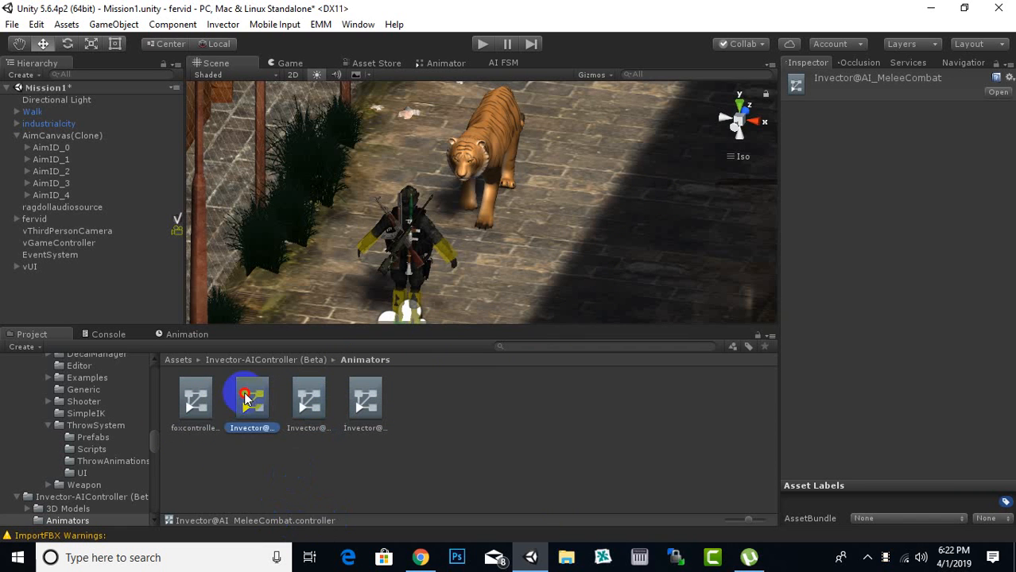
# Step: Duplicate the Invector@AI_MeleeCombat animator controller
pyautogui.click(301, 405)
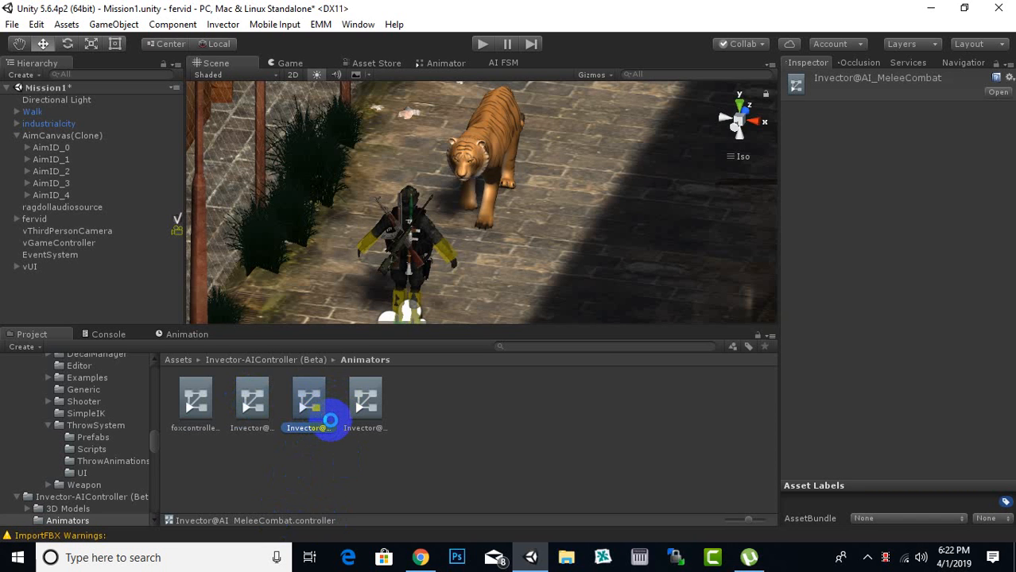
pyautogui.hotkey('ctrl', 'd')
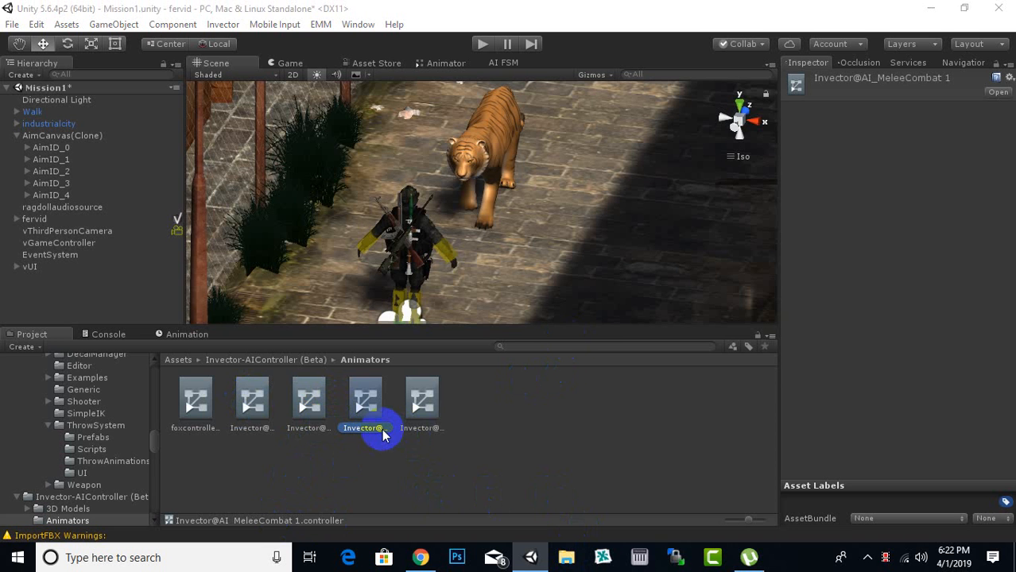
# Step: Switch to File Explorer and open the folder Documents > fervid > Assets > Invector-AIController (Beta) > Animators
pyautogui.press('super+e')
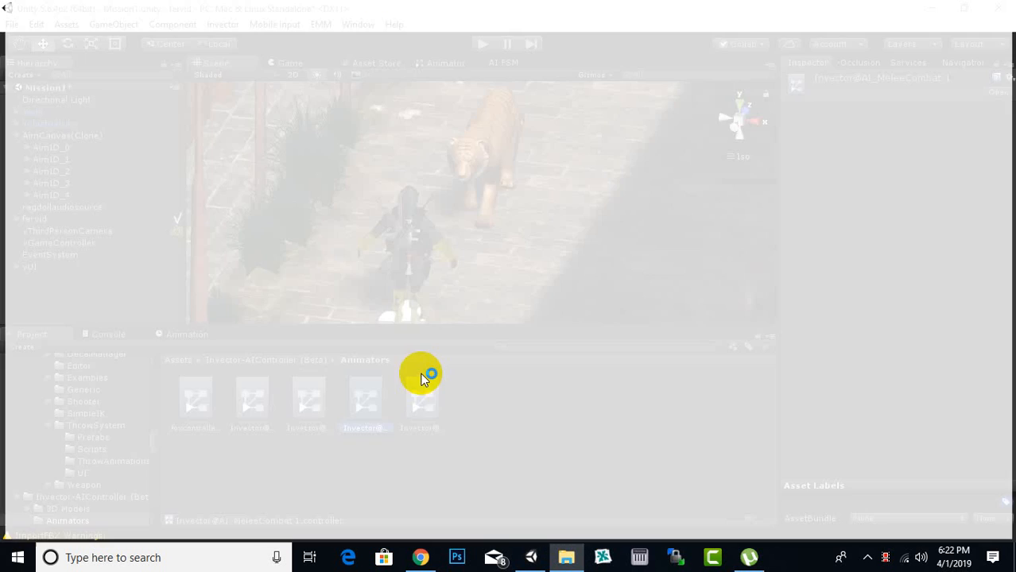
pyautogui.click(61, 205)
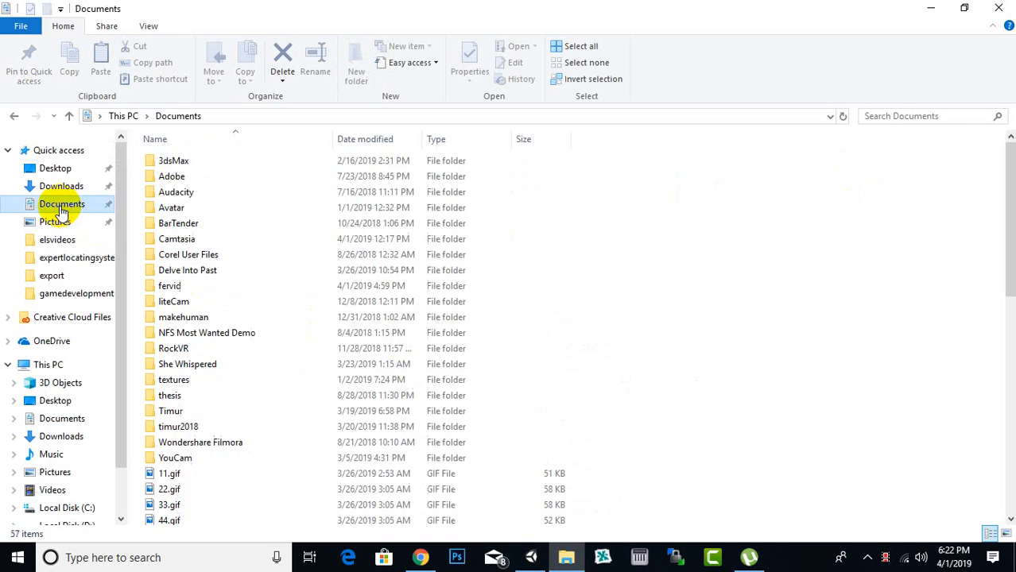
pyautogui.doubleClick(165, 286)
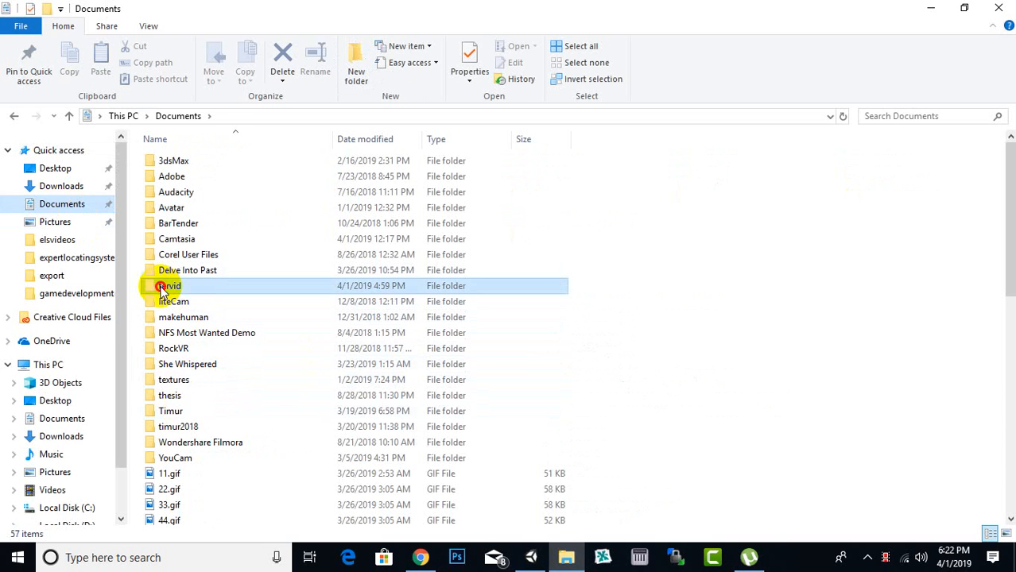
pyautogui.doubleClick(170, 162)
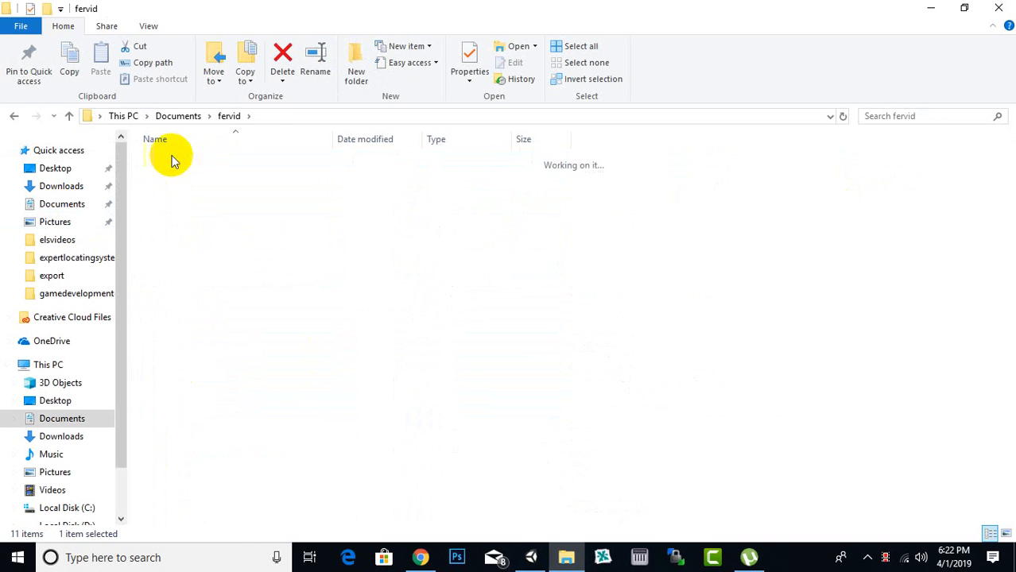
pyautogui.click(205, 258)
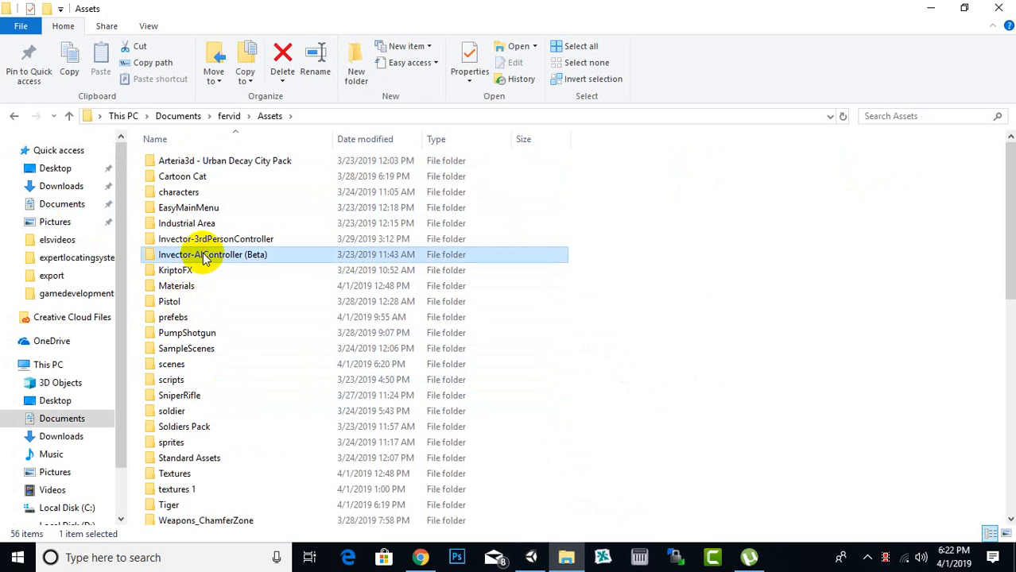
pyautogui.doubleClick(203, 256)
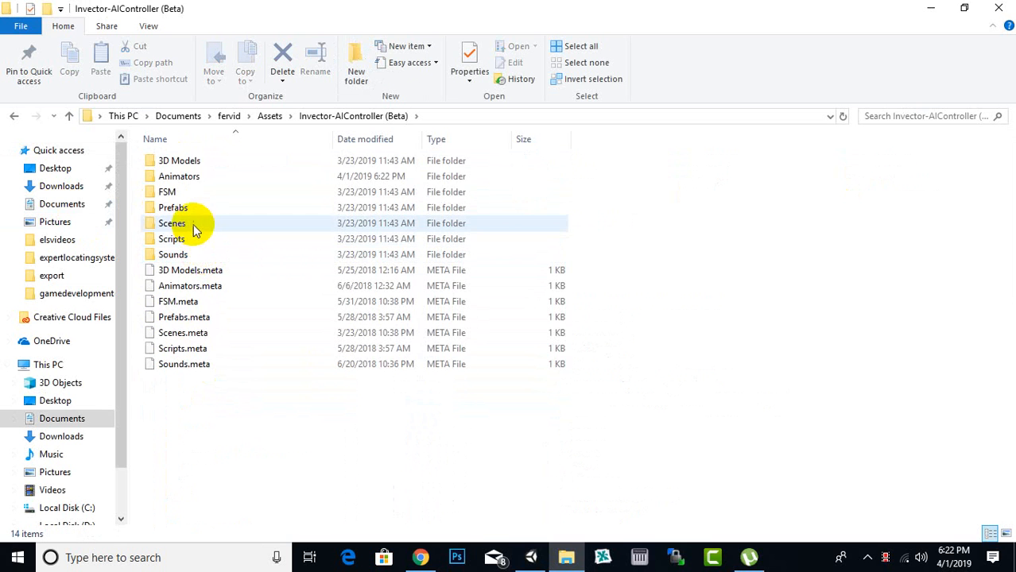
pyautogui.doubleClick(194, 178)
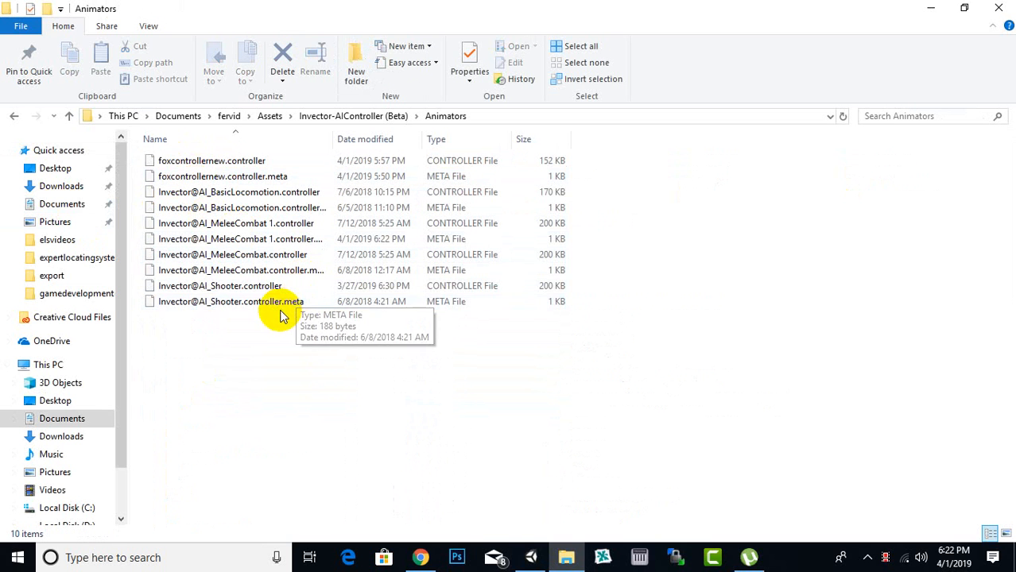
# Step: Rename the duplicated Invector@AI_MeleeCombat 1.controller file as tiger.controller
pyautogui.click(232, 176)
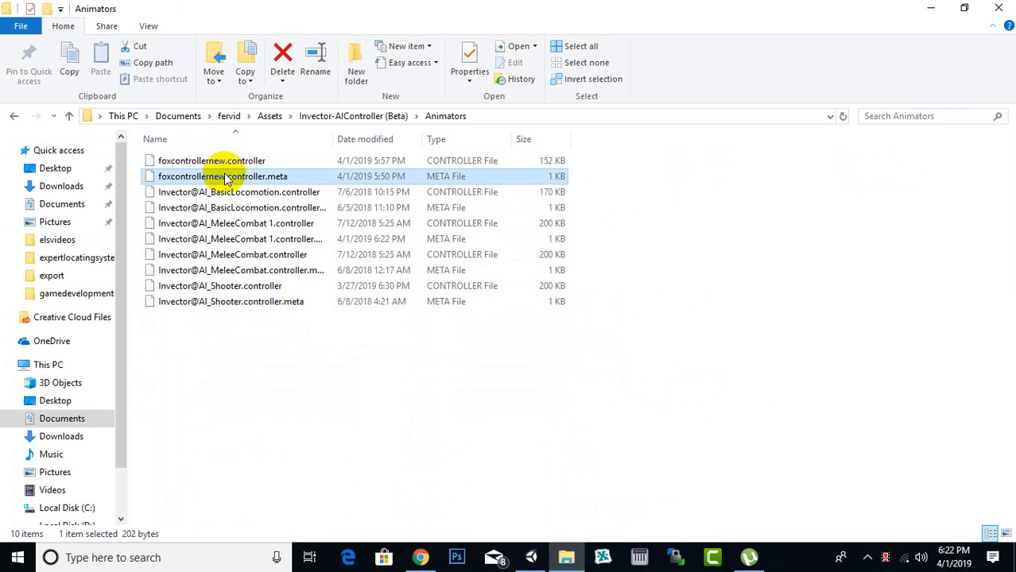
pyautogui.click(243, 239)
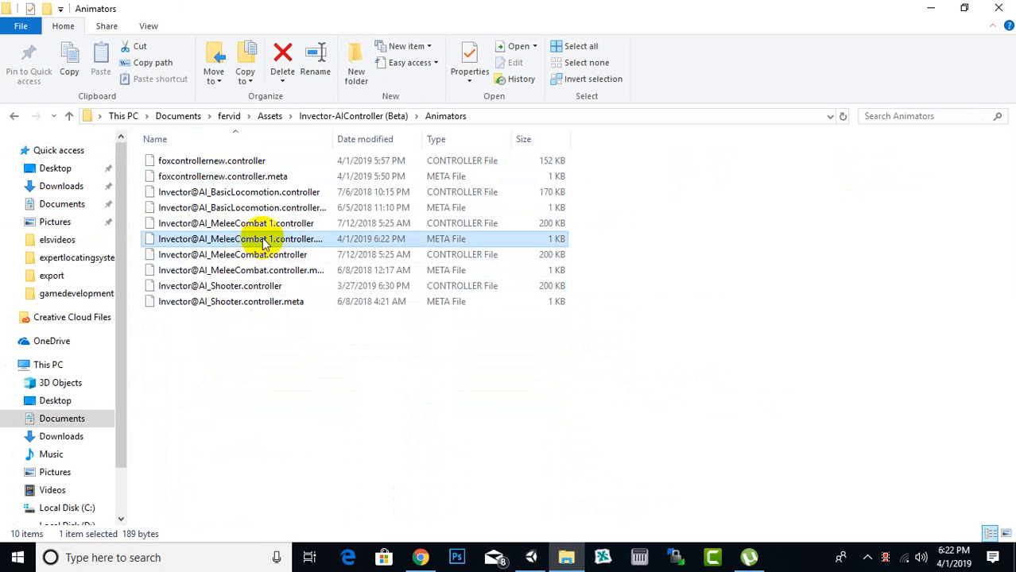
pyautogui.click(247, 226)
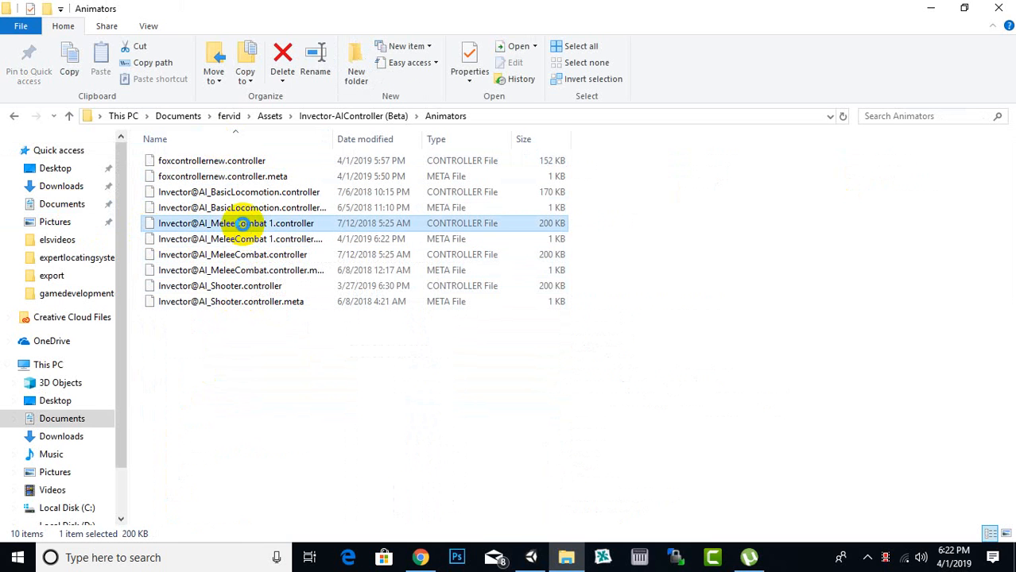
pyautogui.rightClick(242, 223)
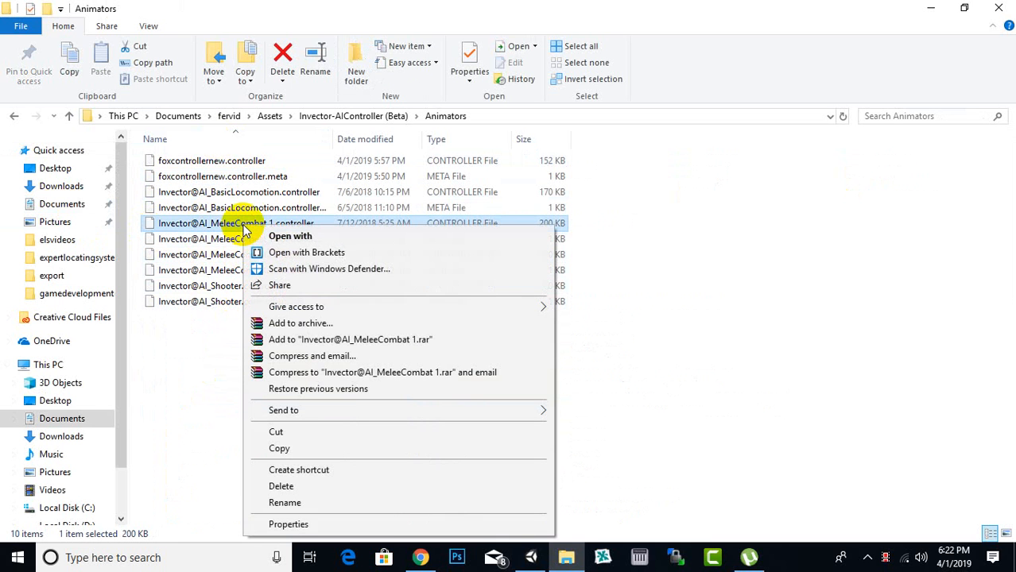
pyautogui.click(213, 242)
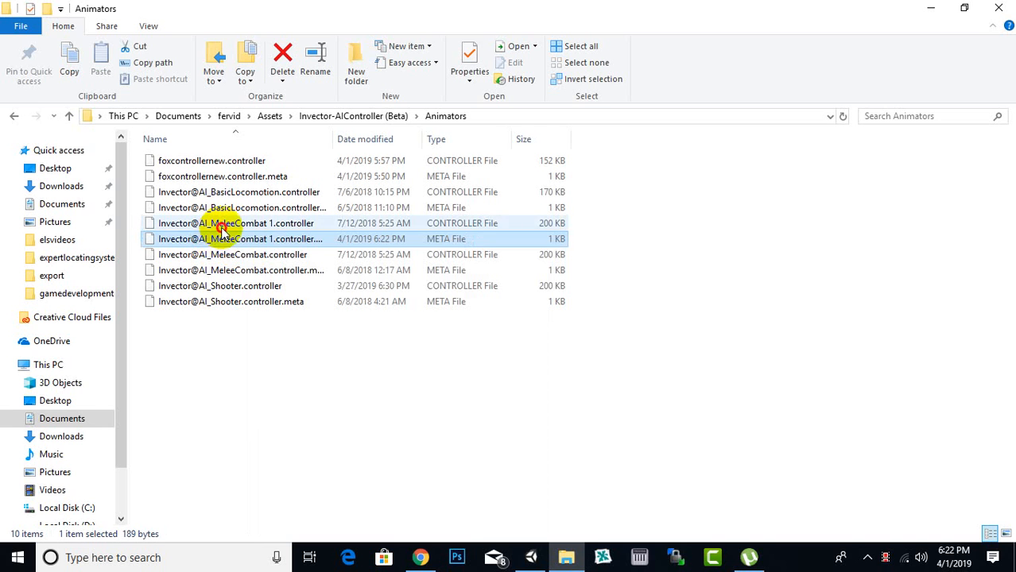
pyautogui.click(225, 224)
pyautogui.rightClick(226, 223)
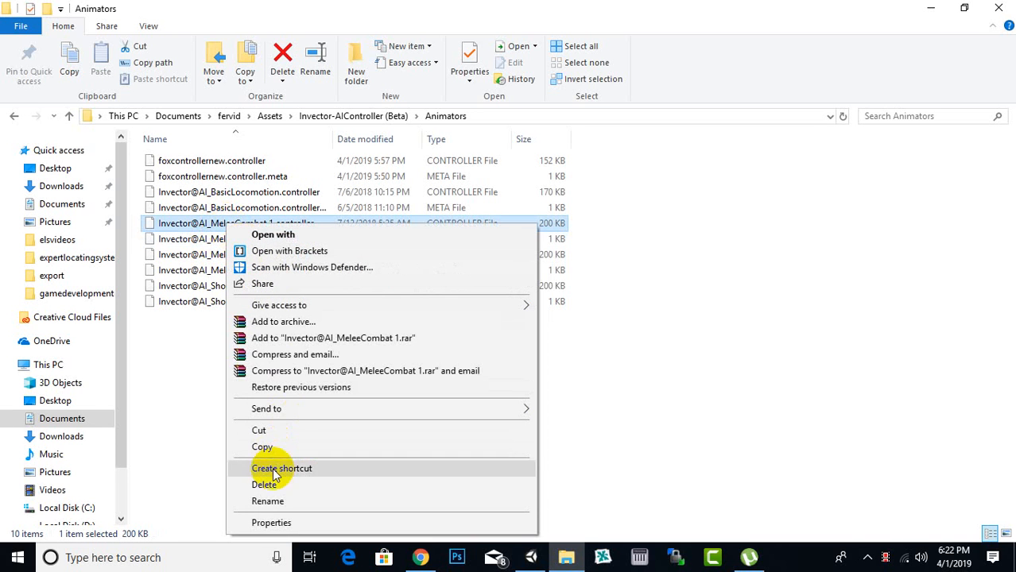
pyautogui.click(267, 501)
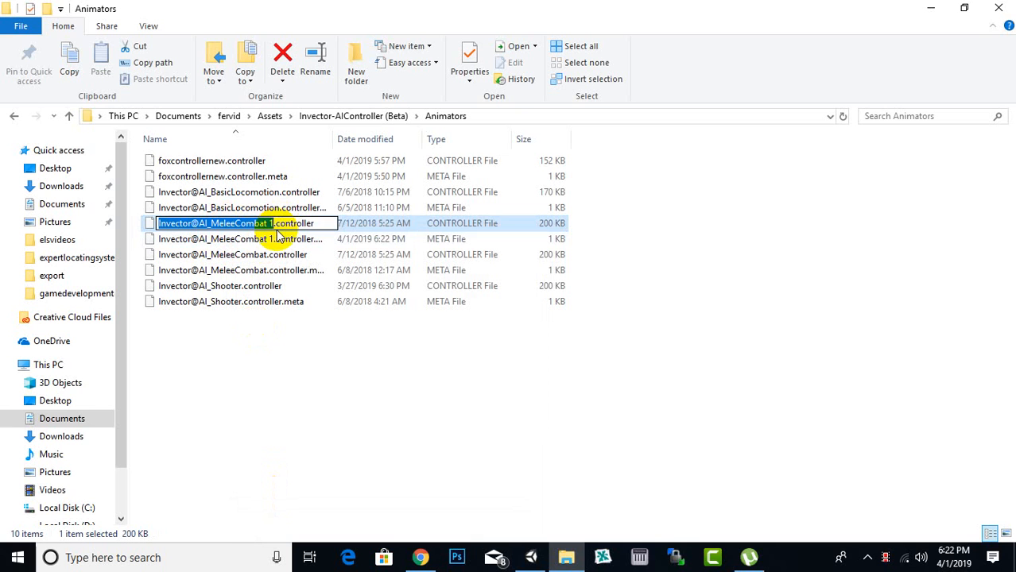
pyautogui.write('tiger')
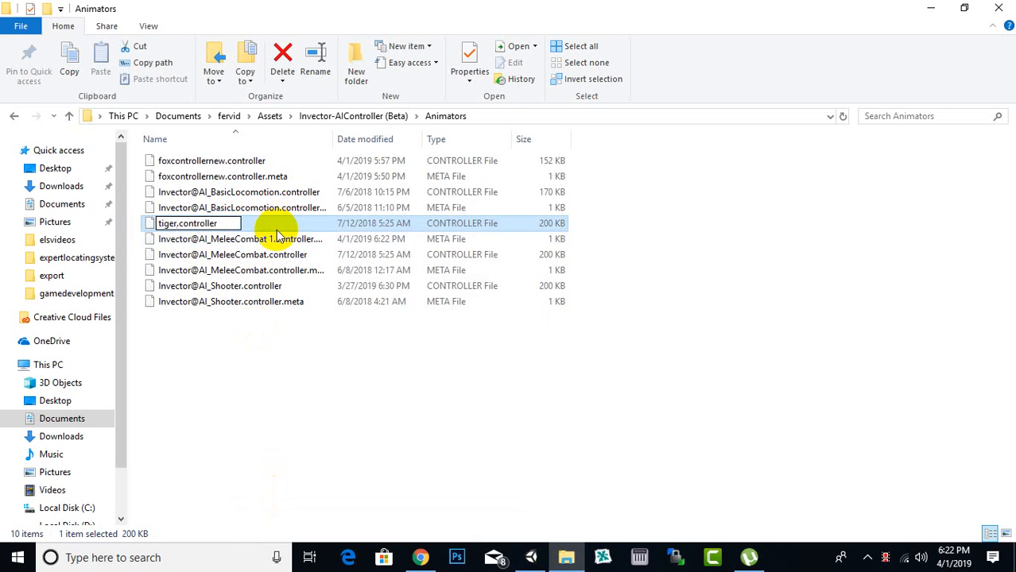
pyautogui.press('Return')
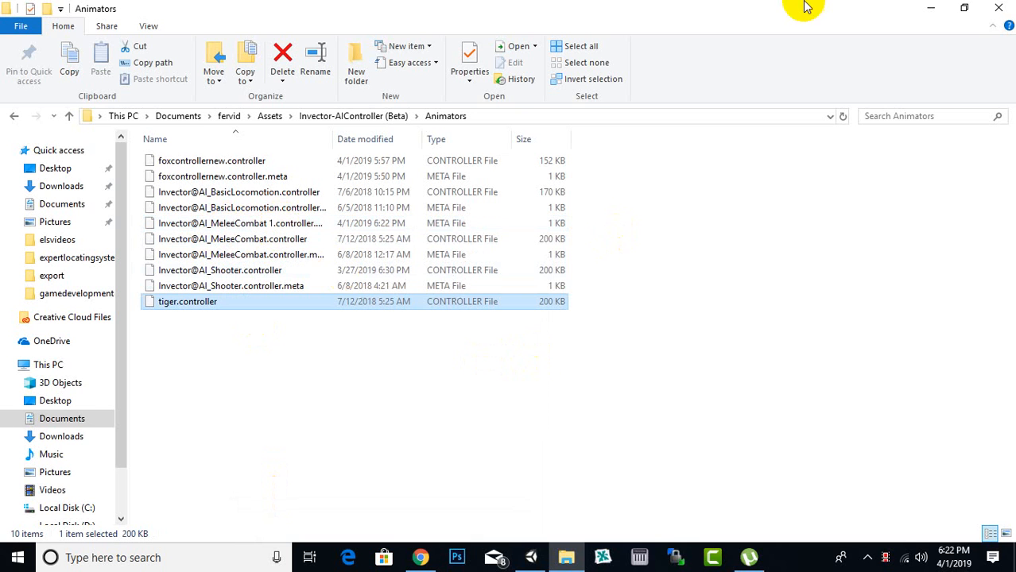
# Step: Switch back to Unity and assign the tiger controller to the Animator of the Walk tiger object
pyautogui.click(994, 8)
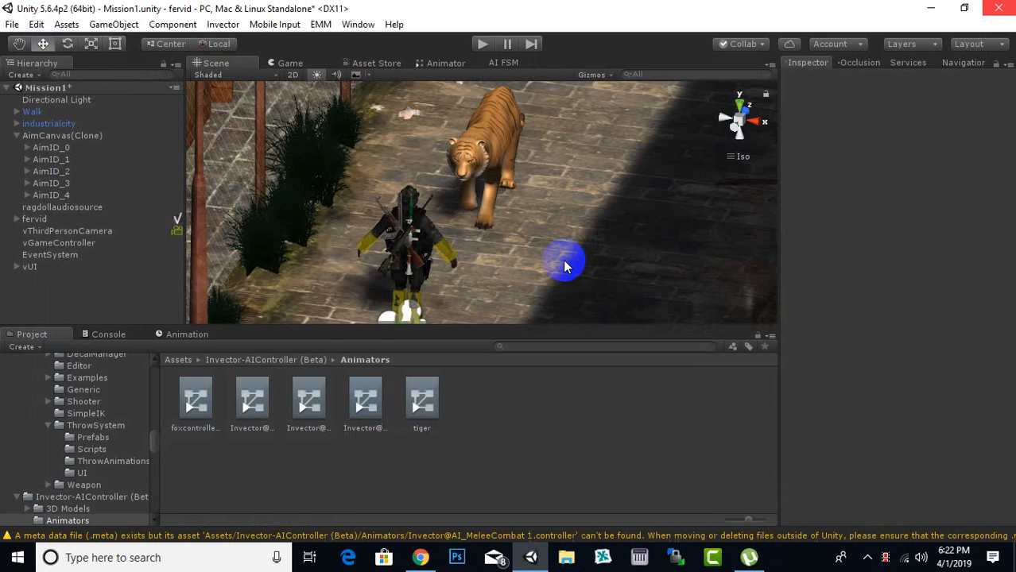
pyautogui.click(37, 113)
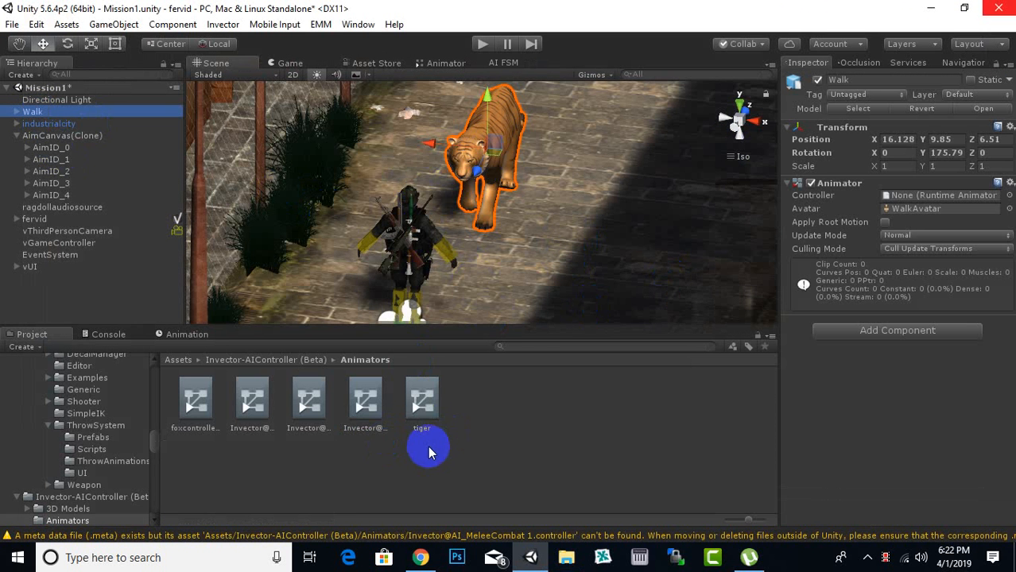
pyautogui.moveTo(422, 425); pyautogui.dragTo(930, 199)
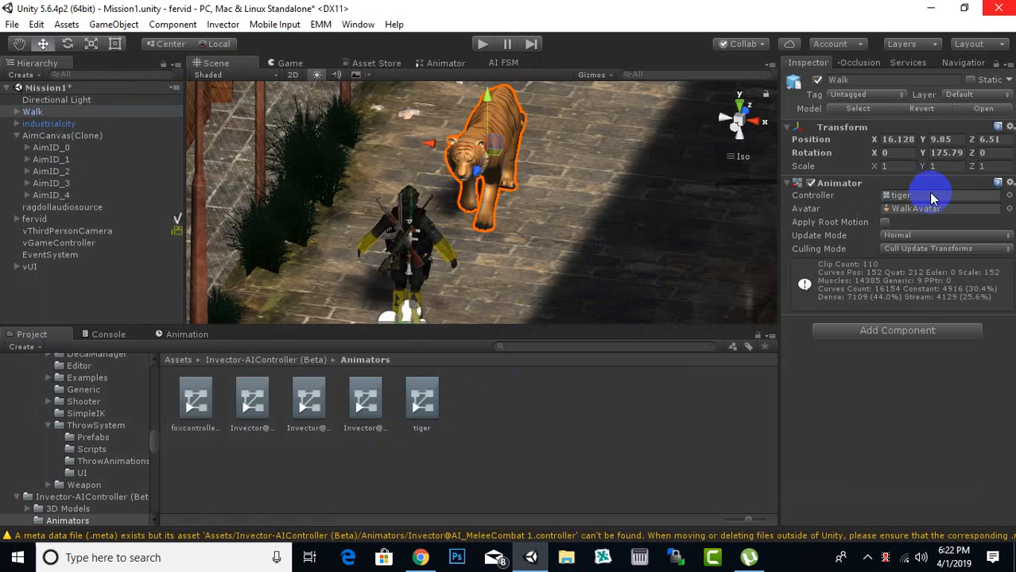
# Step: Rename the Walk object in the Mission1 scene as tigeraienemy
pyautogui.rightClick(37, 112)
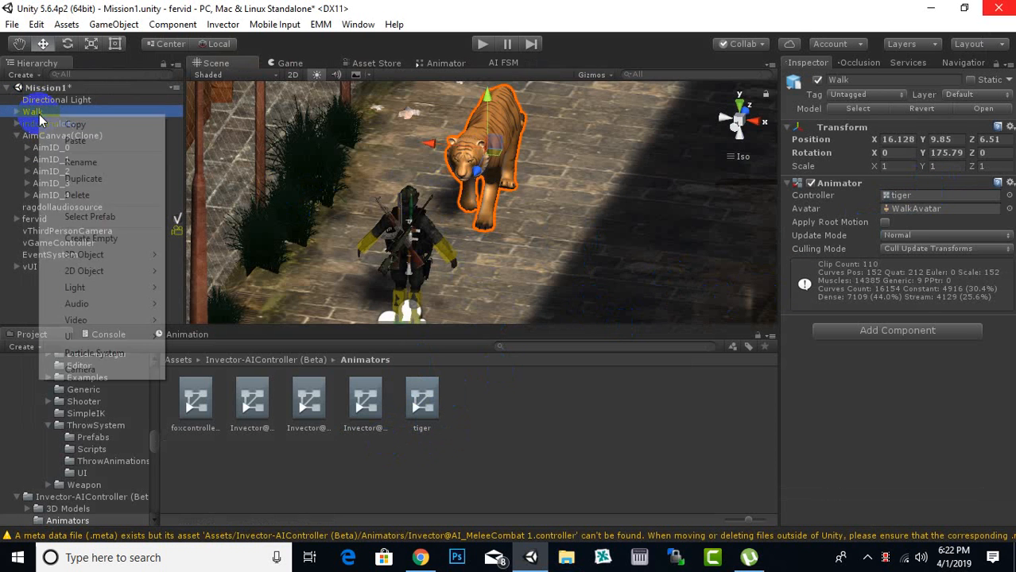
pyautogui.click(78, 162)
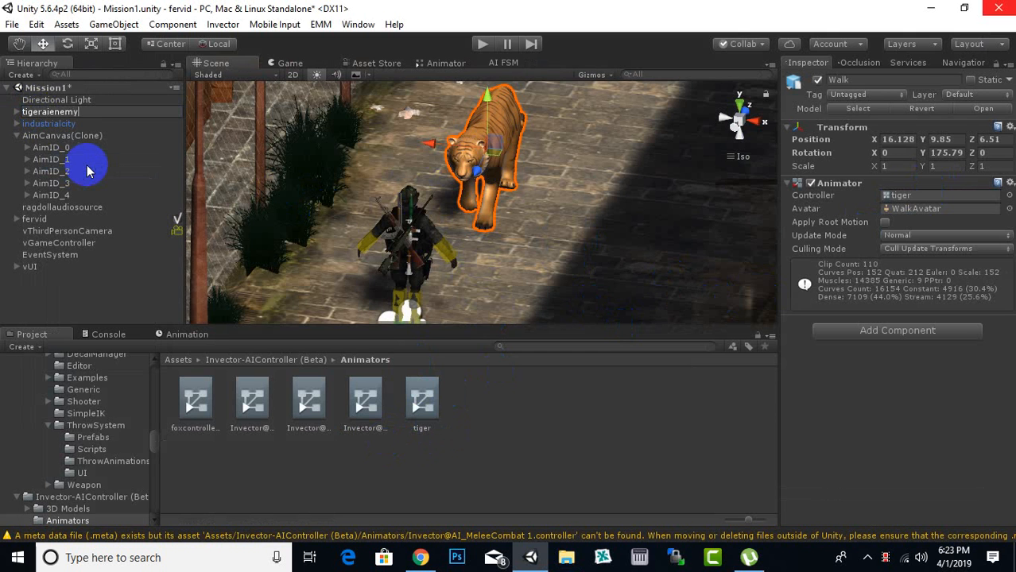
pyautogui.write('tigeraienemy')
pyautogui.press('Return')
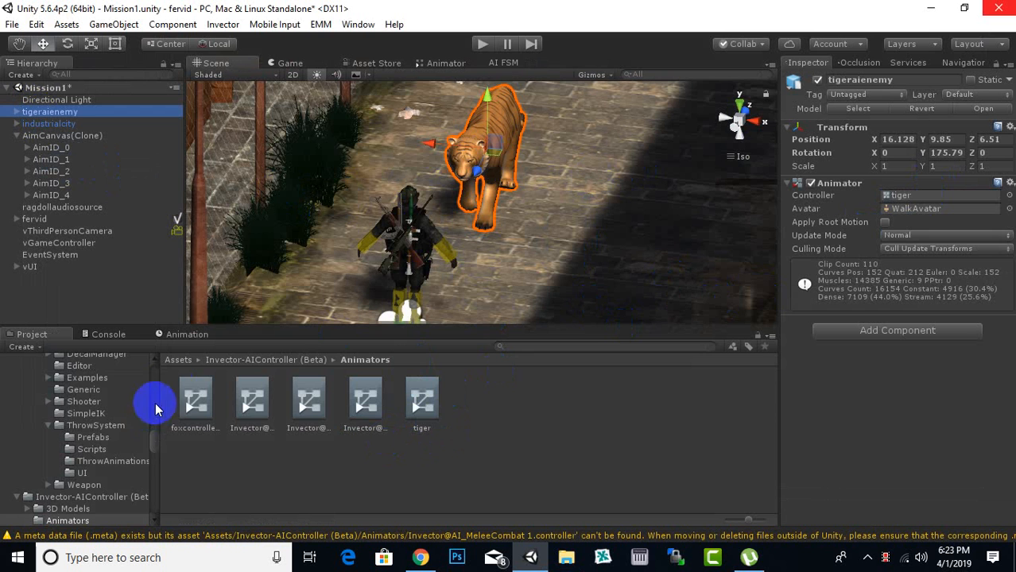
# Step: Return to the root Assets folder and add a Capsule Collider component to tigeraienemy
pyautogui.click(178, 360)
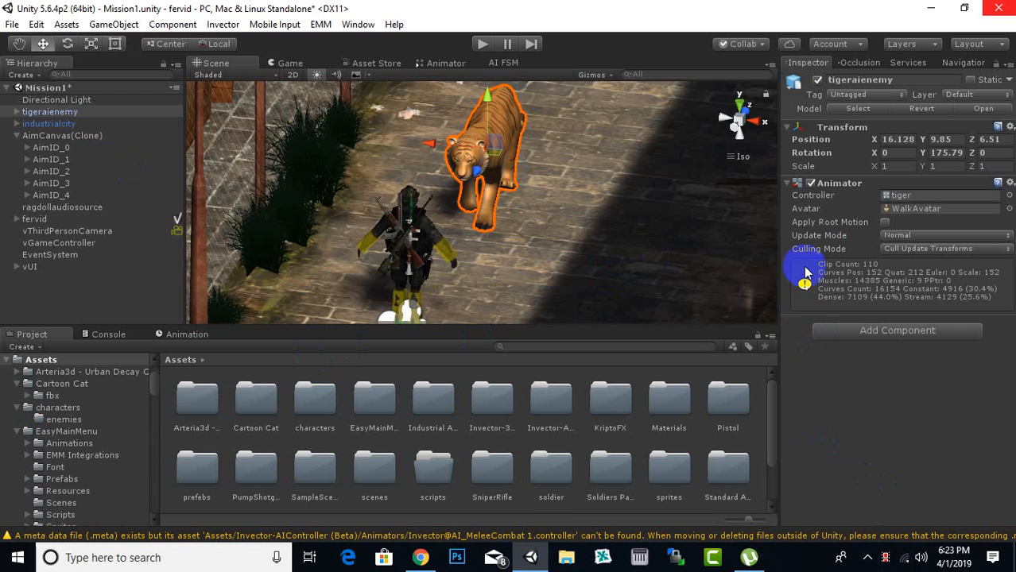
pyautogui.click(867, 339)
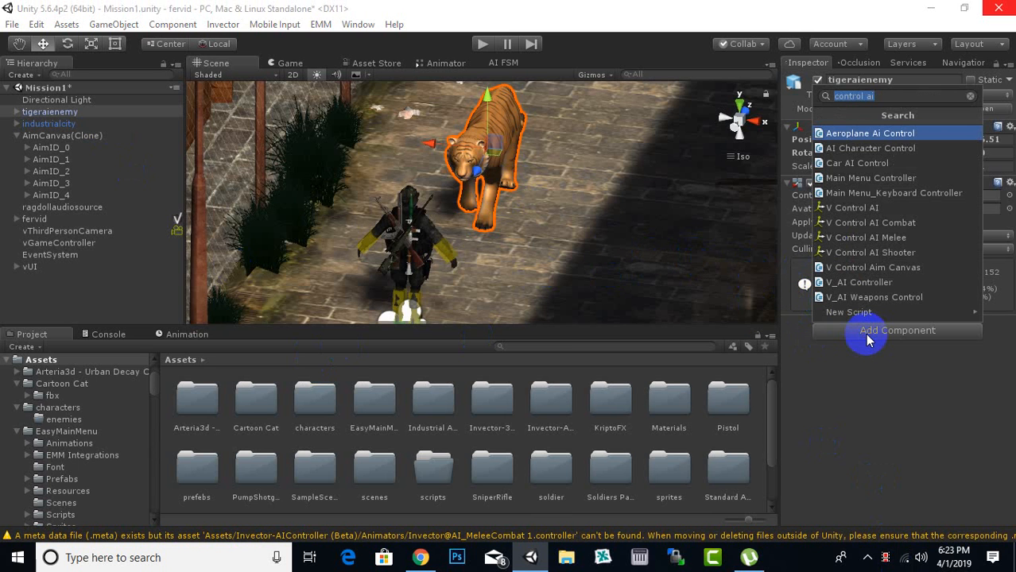
pyautogui.write('ca')
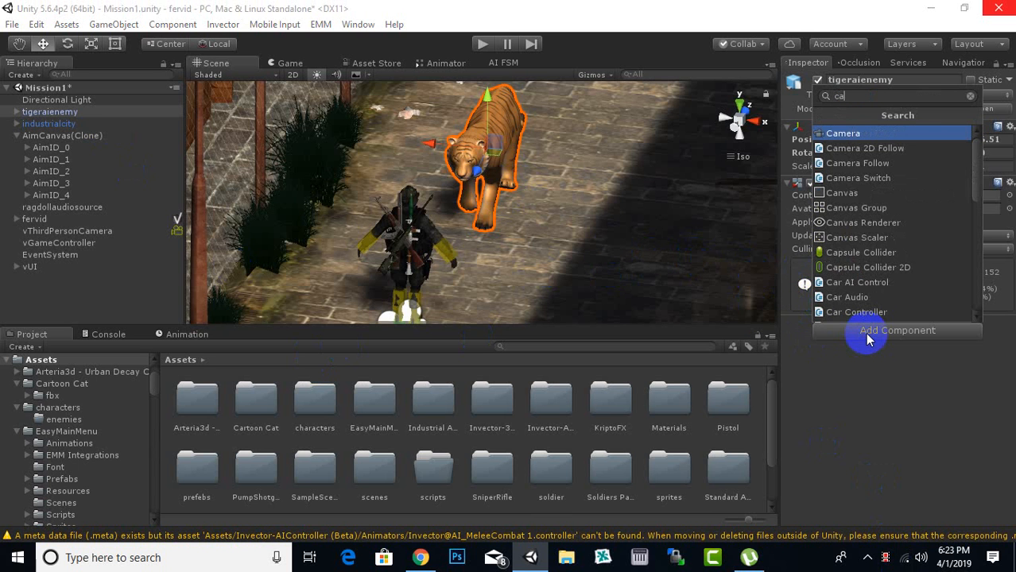
pyautogui.click(866, 252)
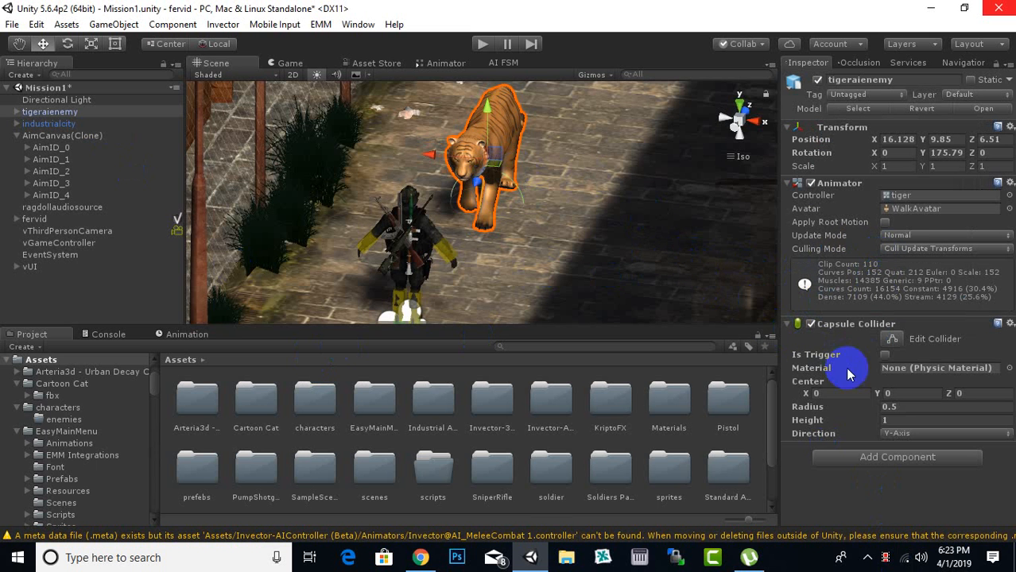
# Step: Set the height of the tiger's Capsule Collider to 3.18
pyautogui.scroll(-1, 519, 152)
pyautogui.moveTo(579, 189); pyautogui.dragTo(373, 198, button='right')
pyautogui.scroll(2, 646, 249)
pyautogui.moveTo(648, 253); pyautogui.dragTo(566, 264, button='right')
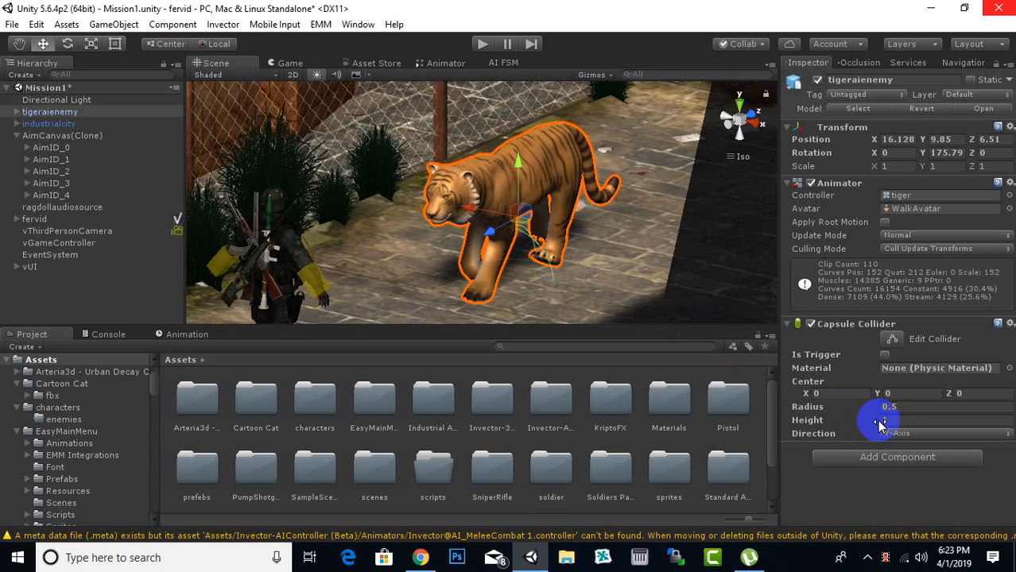
pyautogui.moveTo(871, 423); pyautogui.dragTo(849, 425)
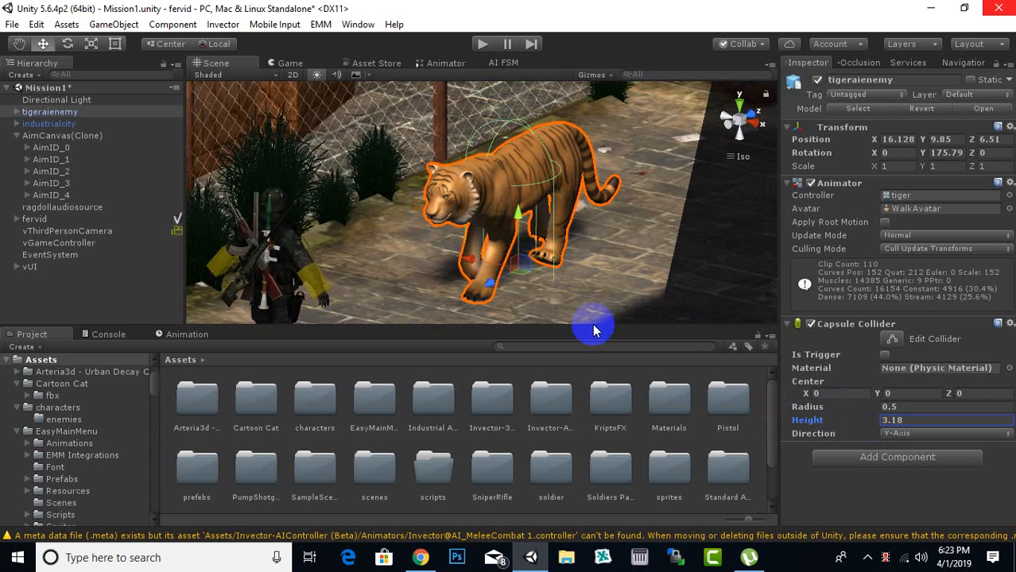
# Step: Edit the capsule collider in the scene and widen it around the tiger to a radius of about 0.98
pyautogui.click(882, 345)
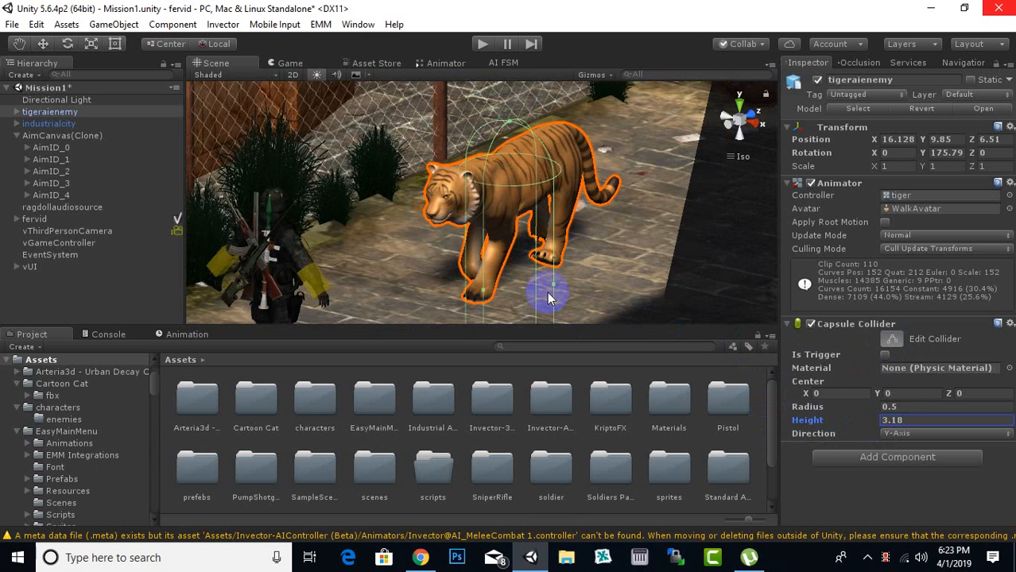
pyautogui.moveTo(547, 297); pyautogui.dragTo(583, 277)
pyautogui.moveTo(583, 276); pyautogui.dragTo(584, 176, button='middle')
pyautogui.moveTo(624, 248); pyautogui.dragTo(391, 362, button='right')
pyautogui.moveTo(631, 280); pyautogui.dragTo(560, 196, button='middle')
pyautogui.moveTo(495, 137); pyautogui.dragTo(421, 146)
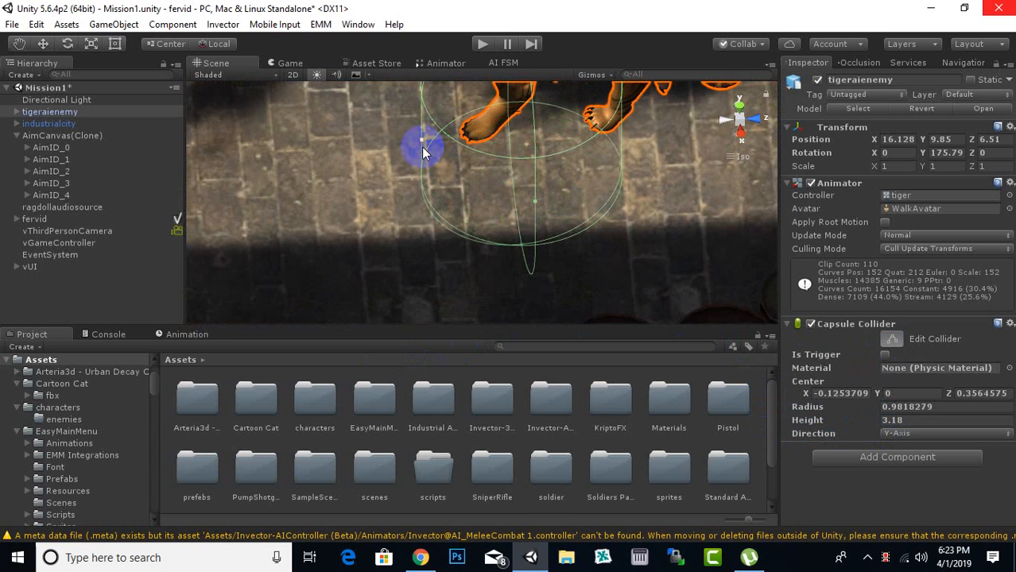
# Step: Shorten the capsule collider from below to a height of about 1.96, with its center at about Y 0.61
pyautogui.moveTo(421, 146); pyautogui.dragTo(586, 218, button='middle')
pyautogui.moveTo(599, 191); pyautogui.dragTo(556, 154, button='right')
pyautogui.moveTo(546, 191); pyautogui.dragTo(541, 297, button='middle')
pyautogui.moveTo(508, 226); pyautogui.dragTo(647, 188, button='right')
pyautogui.moveTo(562, 173); pyautogui.dragTo(554, 308, button='middle')
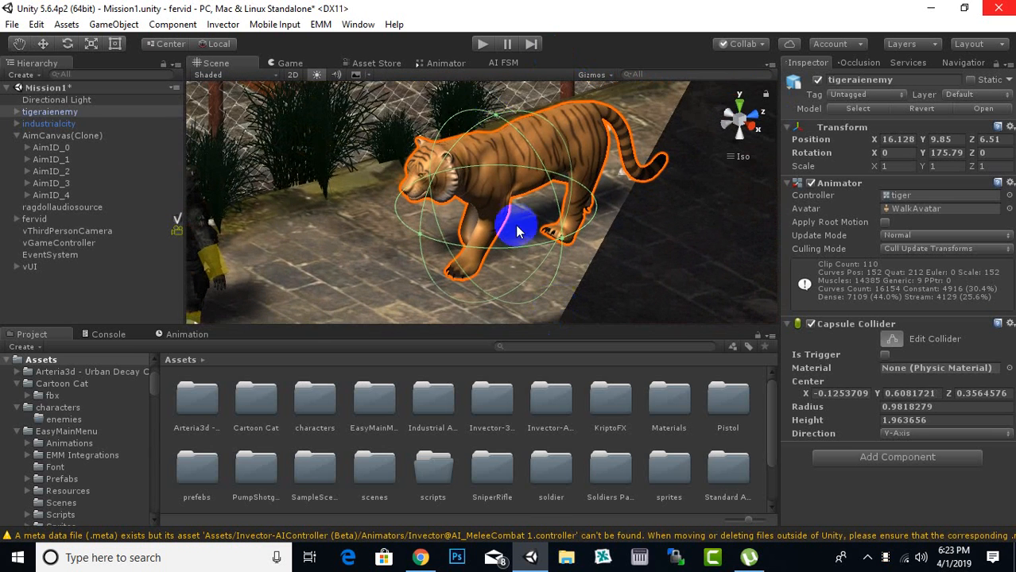
# Step: Reselect tigeraienemy, resume editing its collider and shift the capsule upward to a center Y of about 0.89
pyautogui.click(498, 108)
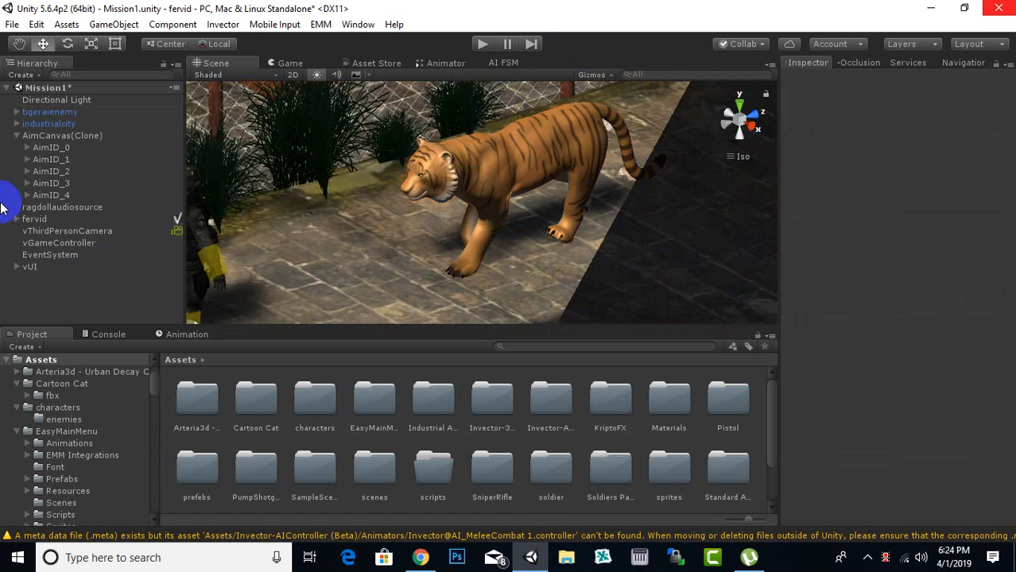
pyautogui.click(40, 113)
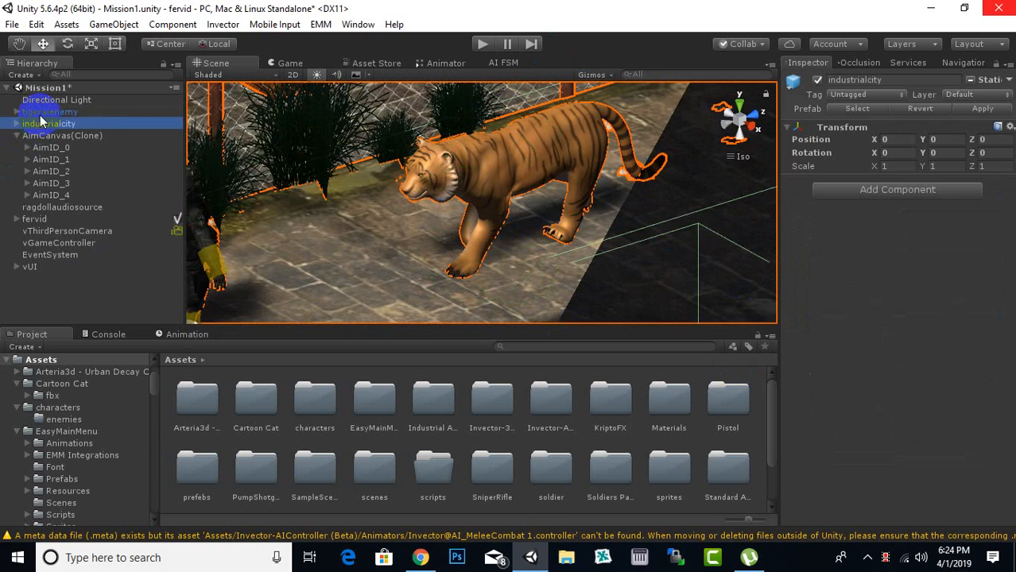
pyautogui.click(893, 340)
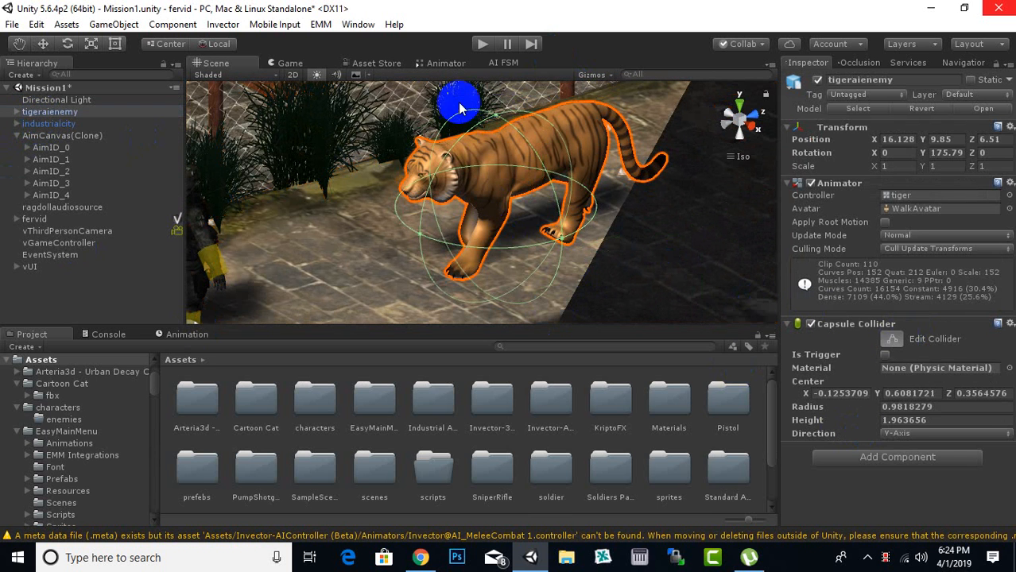
pyautogui.moveTo(493, 120); pyautogui.dragTo(496, 87)
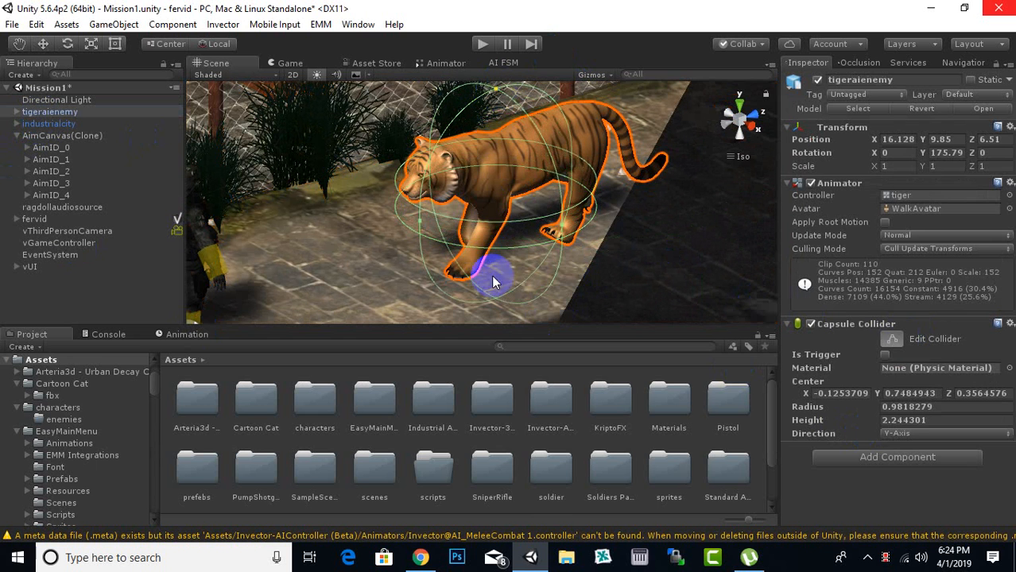
pyautogui.moveTo(497, 306); pyautogui.dragTo(506, 214)
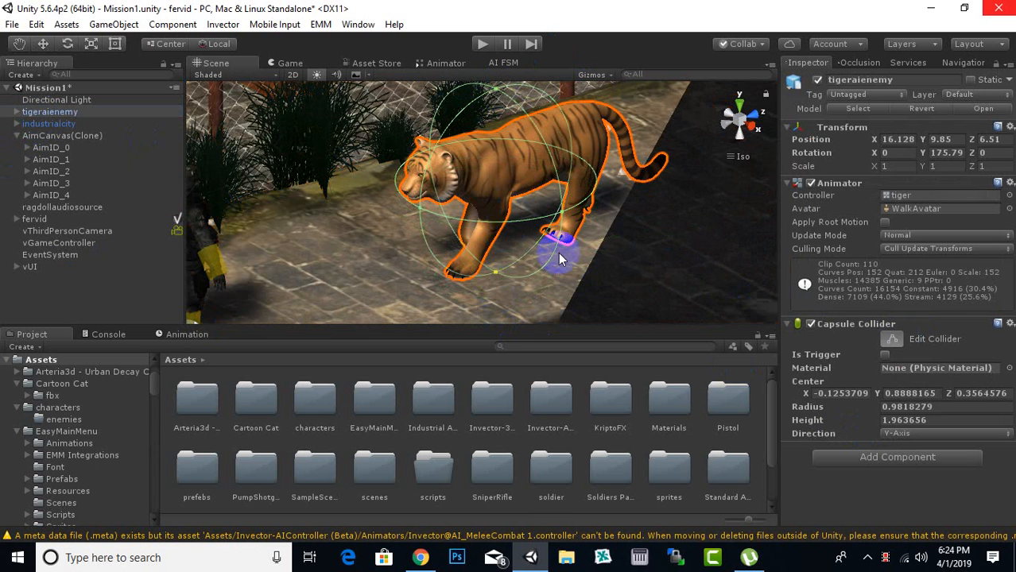
# Step: Extend the capsule collider toward the tiger's head to a radius of about 1.25 and center Z of about 0.62
pyautogui.moveTo(559, 252); pyautogui.dragTo(549, 232, button='middle')
pyautogui.moveTo(407, 197); pyautogui.dragTo(366, 211)
pyautogui.moveTo(491, 248)
pyautogui.mouseDown(button='middle')
pyautogui.moveTo(479, 236)
pyautogui.moveTo(473, 306)
pyautogui.moveTo(475, 252)
pyautogui.mouseUp(button='middle')
pyautogui.moveTo(472, 272); pyautogui.dragTo(474, 231)
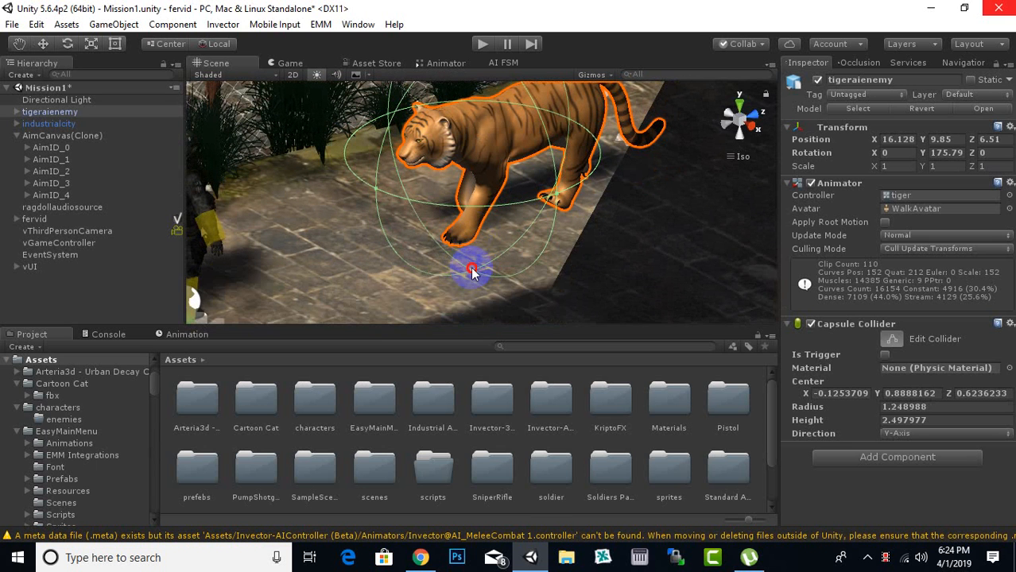
# Step: Raise the top and bottom of the capsule collider so its center sits at about Y 1.05
pyautogui.moveTo(475, 249); pyautogui.dragTo(485, 276, button='middle')
pyautogui.moveTo(515, 119); pyautogui.dragTo(507, 165, button='middle')
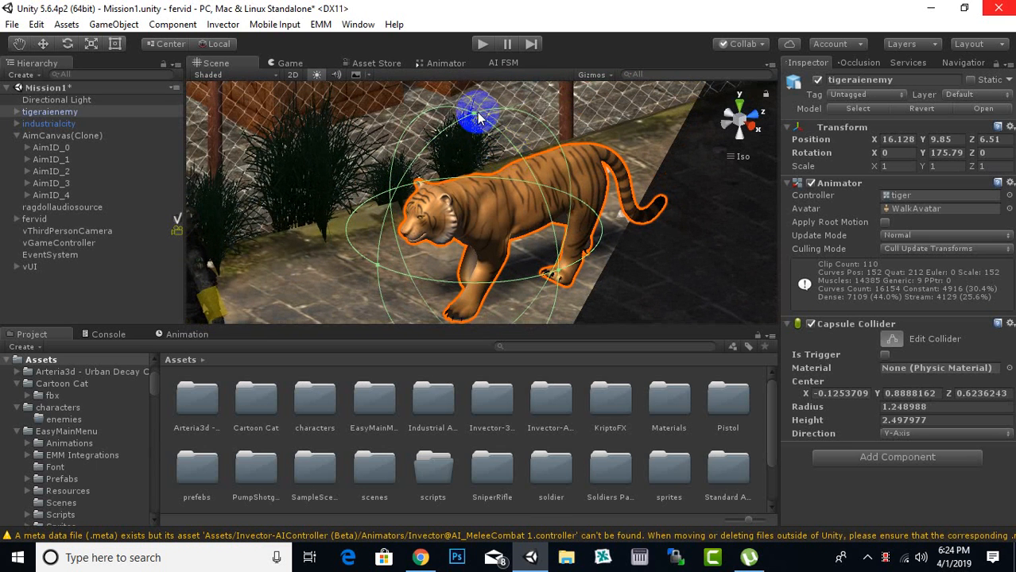
pyautogui.moveTo(475, 116); pyautogui.dragTo(476, 97)
pyautogui.moveTo(502, 227); pyautogui.dragTo(493, 194, button='middle')
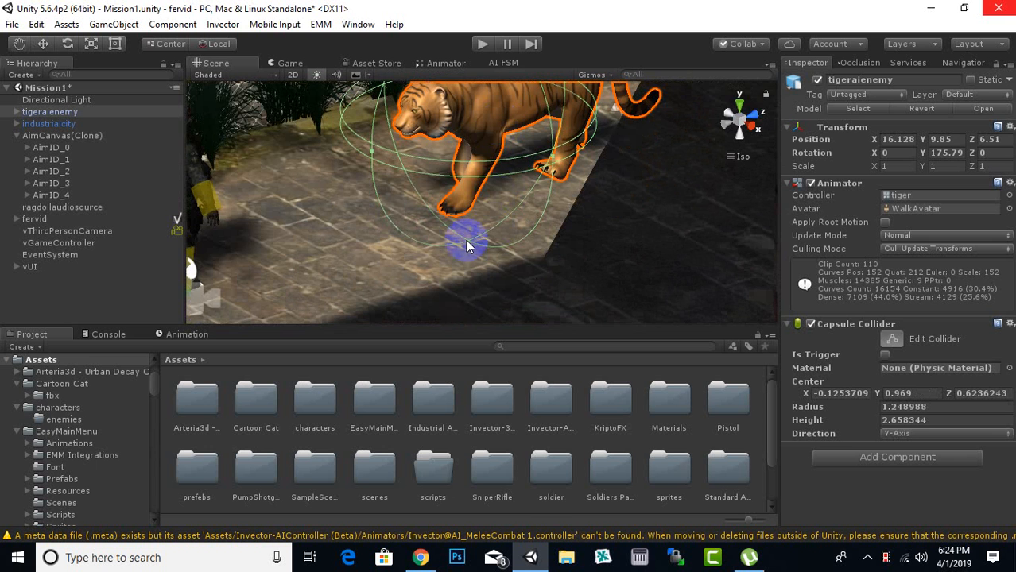
pyautogui.moveTo(466, 242); pyautogui.dragTo(472, 207)
# Step: Set the capsule collider's center to Y 1.02 and Z -0.03 over the tiger's body
pyautogui.moveTo(506, 158); pyautogui.dragTo(644, 326, button='right')
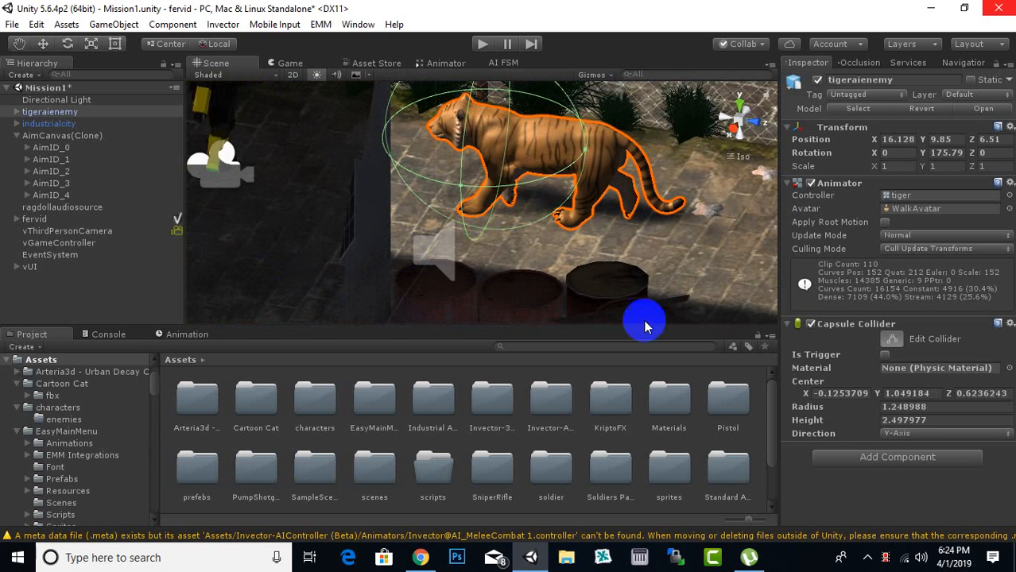
pyautogui.moveTo(880, 398); pyautogui.dragTo(877, 397)
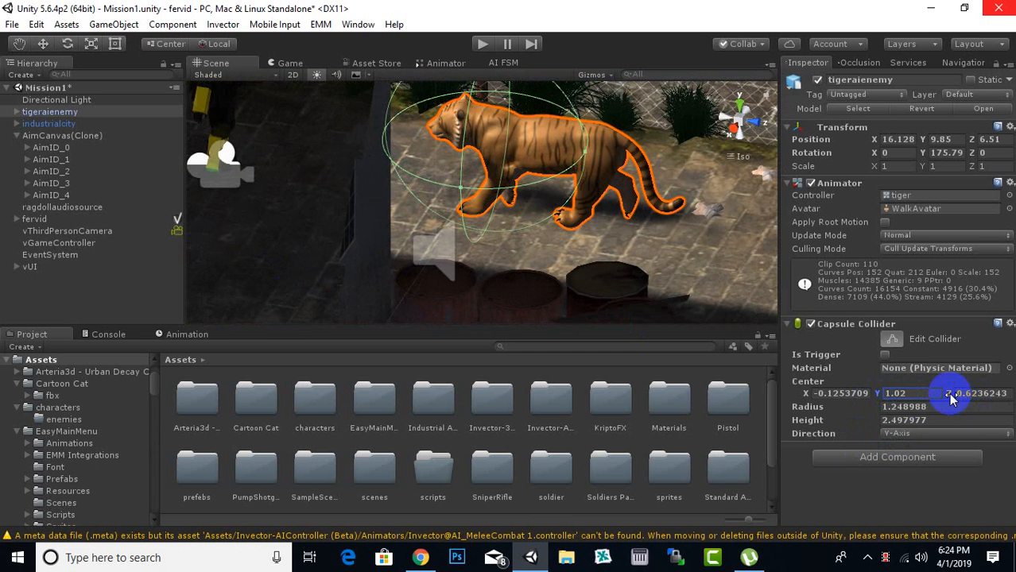
pyautogui.moveTo(951, 399); pyautogui.dragTo(932, 402)
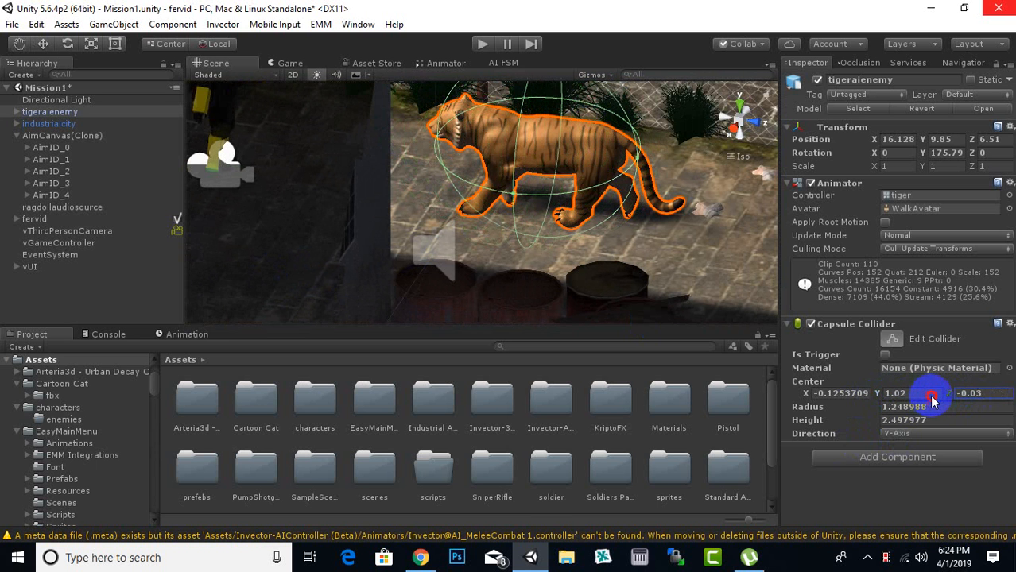
# Step: Set the capsule collider's center X to 0.1 and its radius to 0.89 to narrow it around the tiger
pyautogui.keyDown('alt'); pyautogui.moveTo(454, 212); pyautogui.dragTo(902, 163); pyautogui.keyUp('alt')
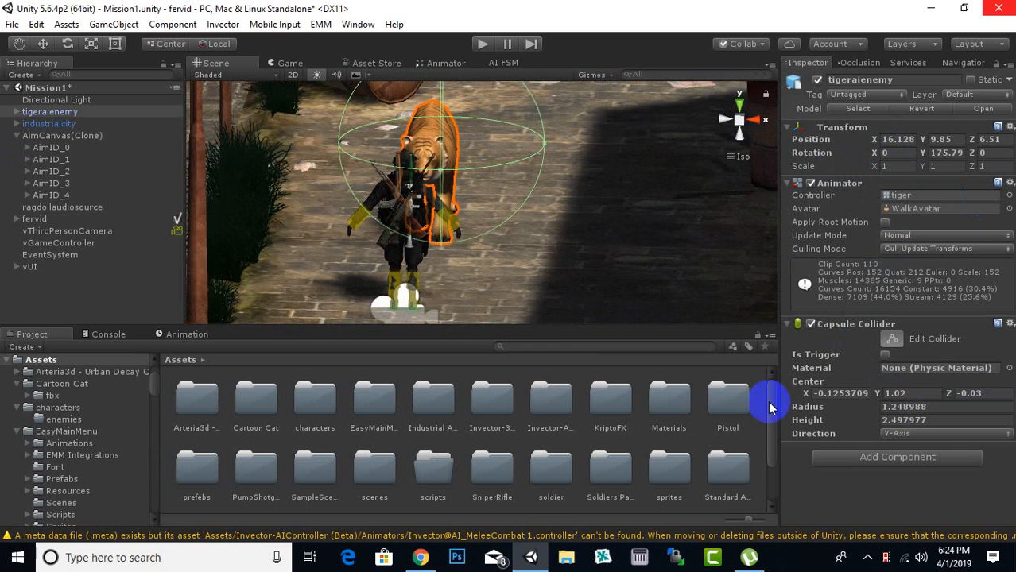
pyautogui.moveTo(804, 395); pyautogui.dragTo(861, 409)
pyautogui.moveTo(514, 345); pyautogui.dragTo(526, 279, button='right')
# Step: Add a Rigidbody component to tigeraienemy and set its mass to 50
pyautogui.click(878, 458)
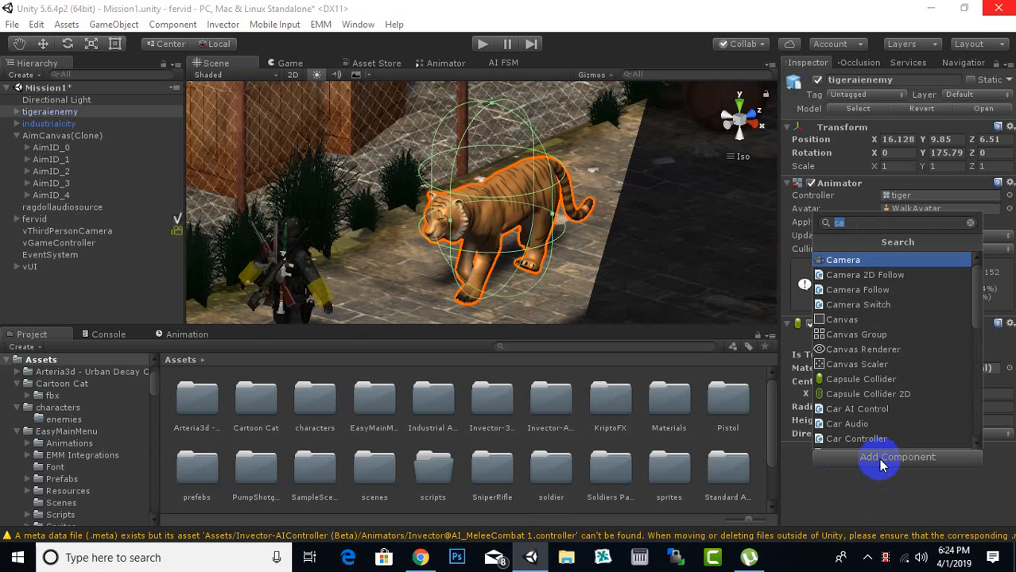
pyautogui.write('ri')
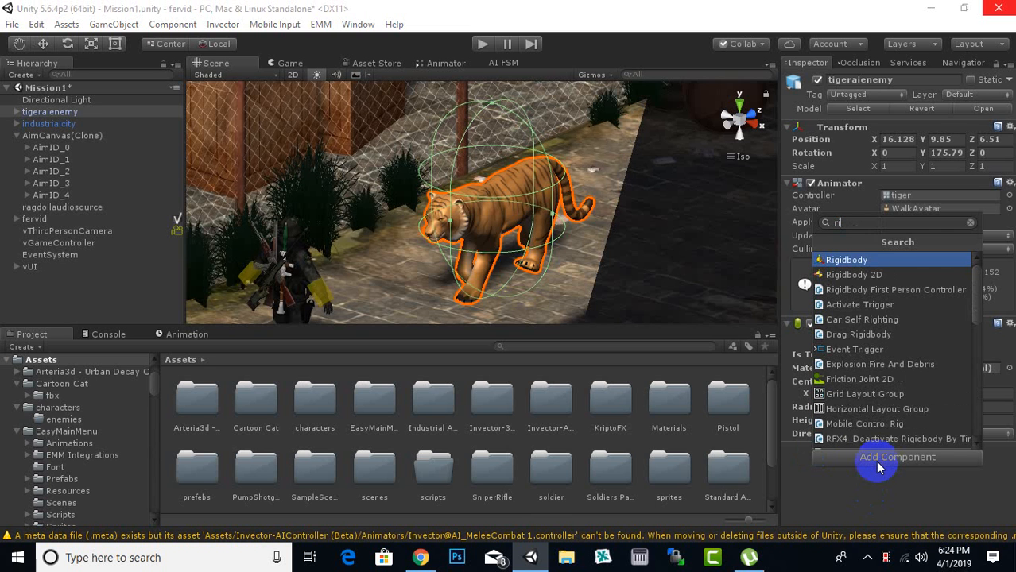
pyautogui.click(874, 261)
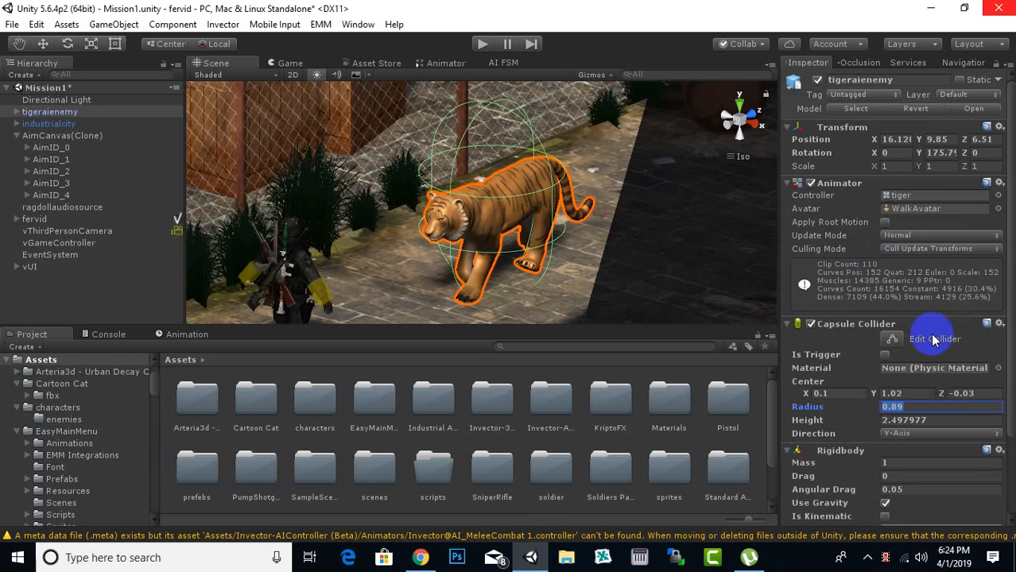
pyautogui.scroll(-3, 930, 332)
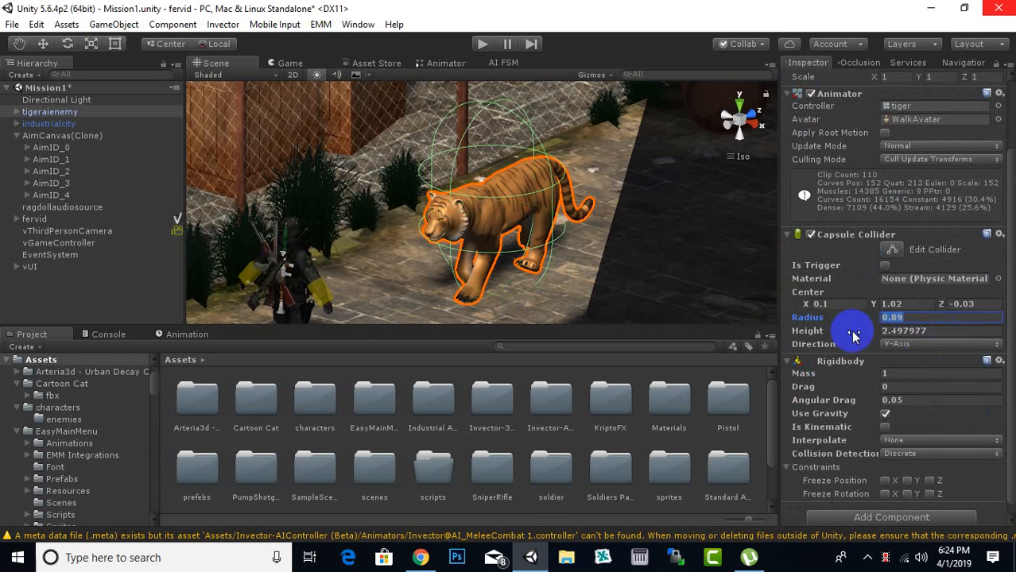
pyautogui.click(895, 374)
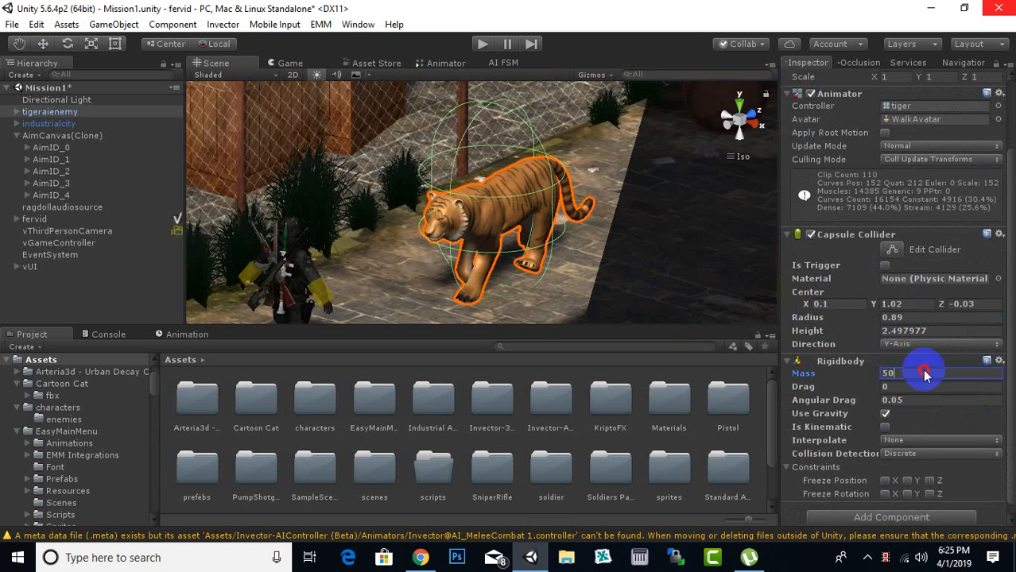
pyautogui.moveTo(584, 209); pyautogui.dragTo(586, 201, button='right')
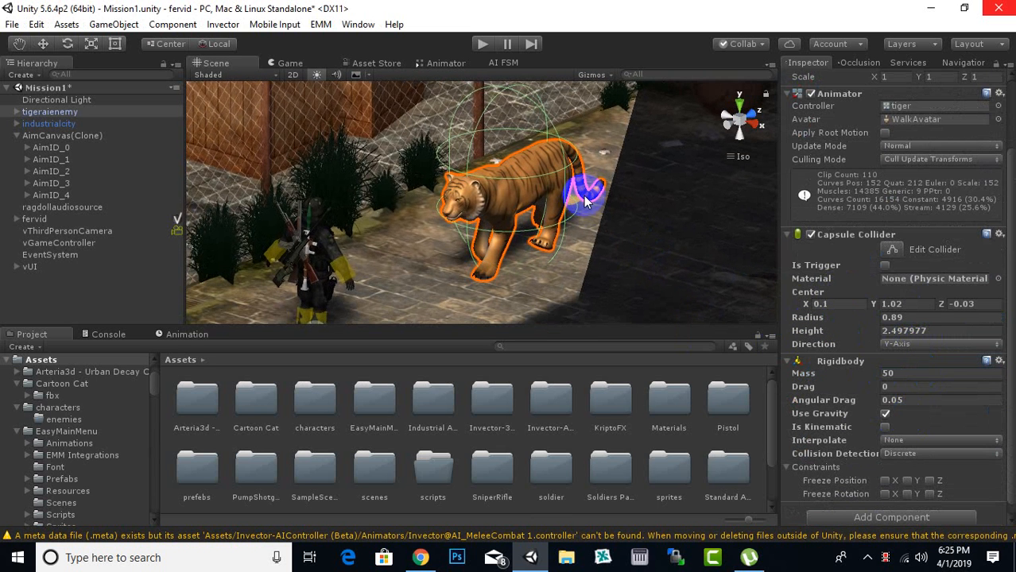
pyautogui.rightClick(645, 253)
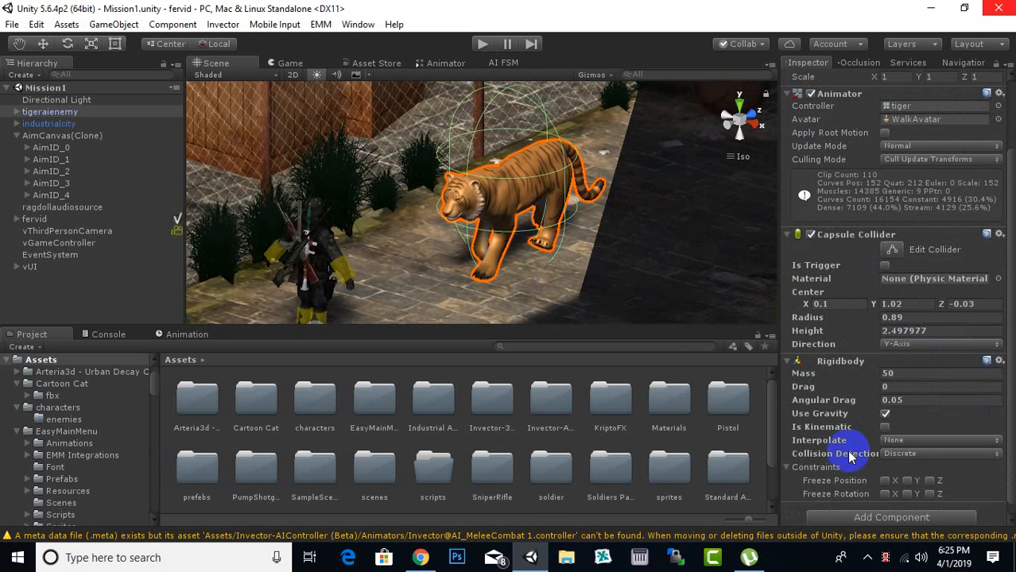
# Step: Freeze the Rigidbody's rotation on the X and Z axes
pyautogui.click(885, 494)
pyautogui.click(929, 494)
pyautogui.scroll(-1, 906, 499)
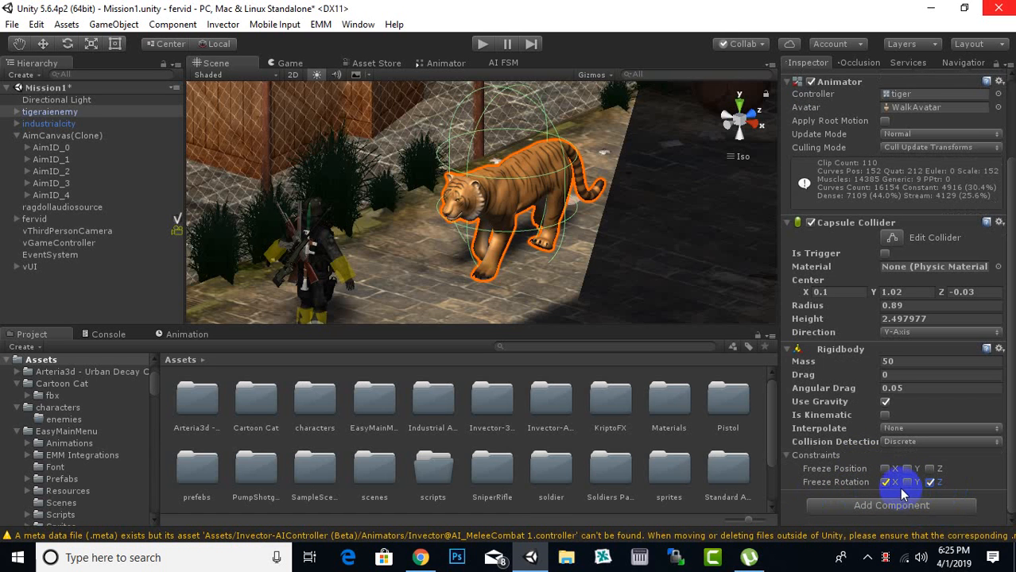
# Step: Add a Nav Mesh Agent component to tigeraienemy
pyautogui.click(872, 514)
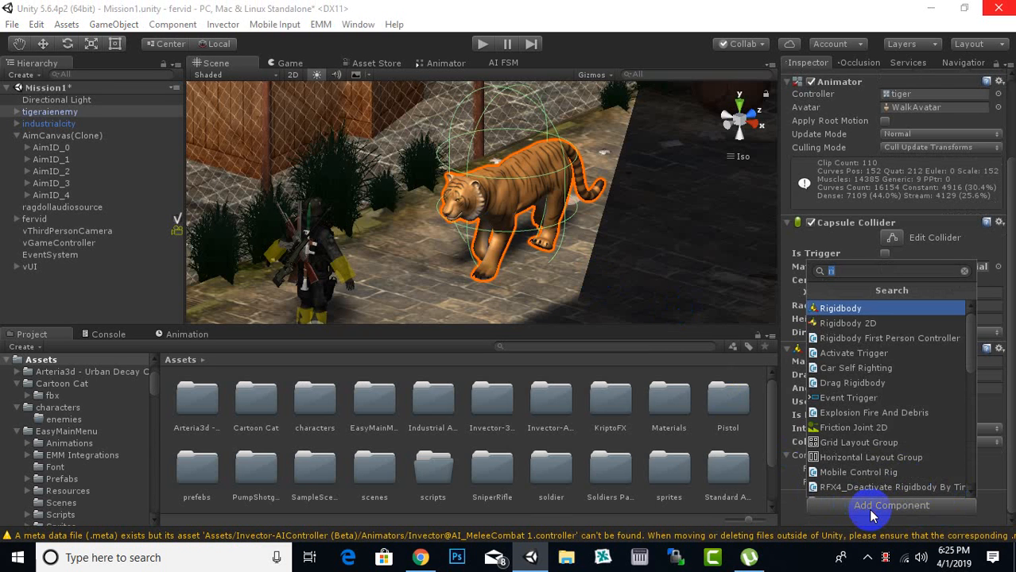
pyautogui.write('nav')
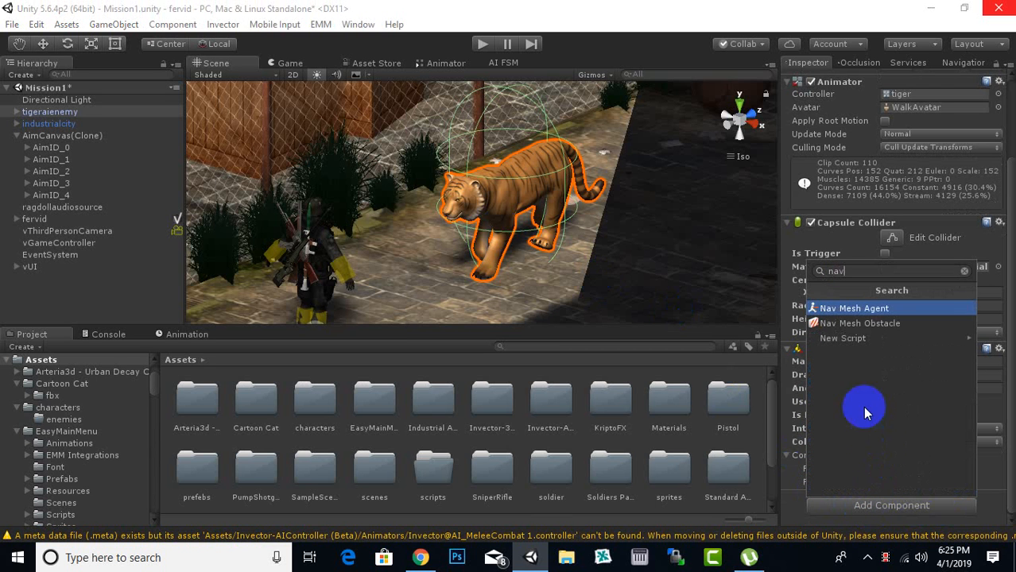
pyautogui.click(857, 308)
pyautogui.scroll(-3, 918, 409)
pyautogui.scroll(-5, 918, 410)
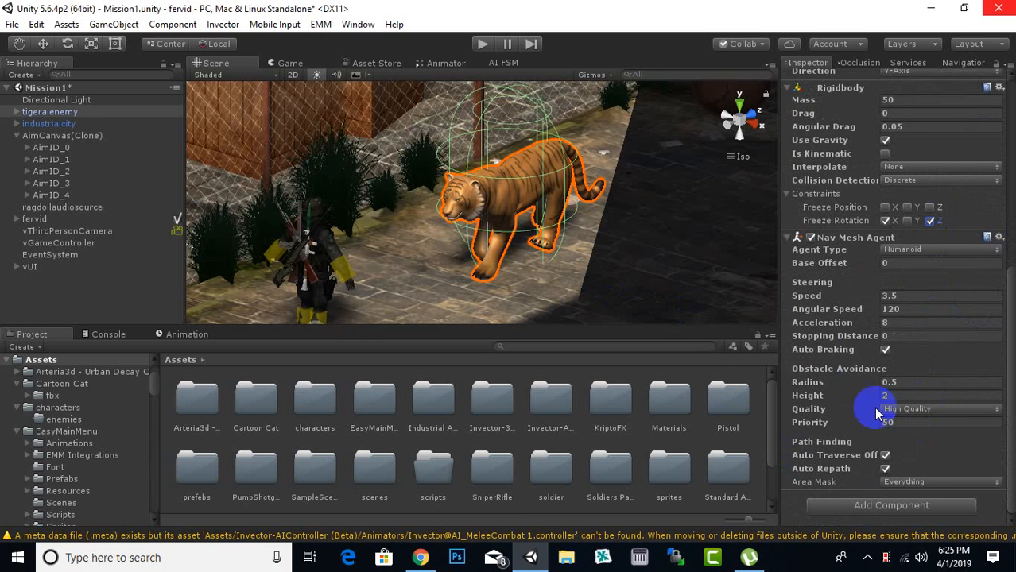
# Step: Add the V Control AI script to tigeraienemy and expand its AI Basic Controller properties
pyautogui.click(890, 506)
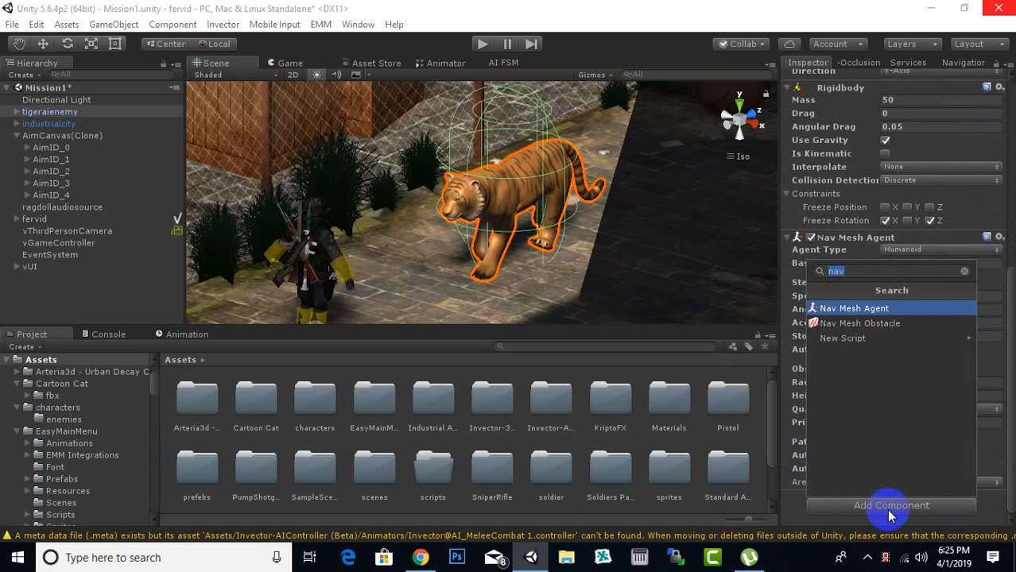
pyautogui.write('ai')
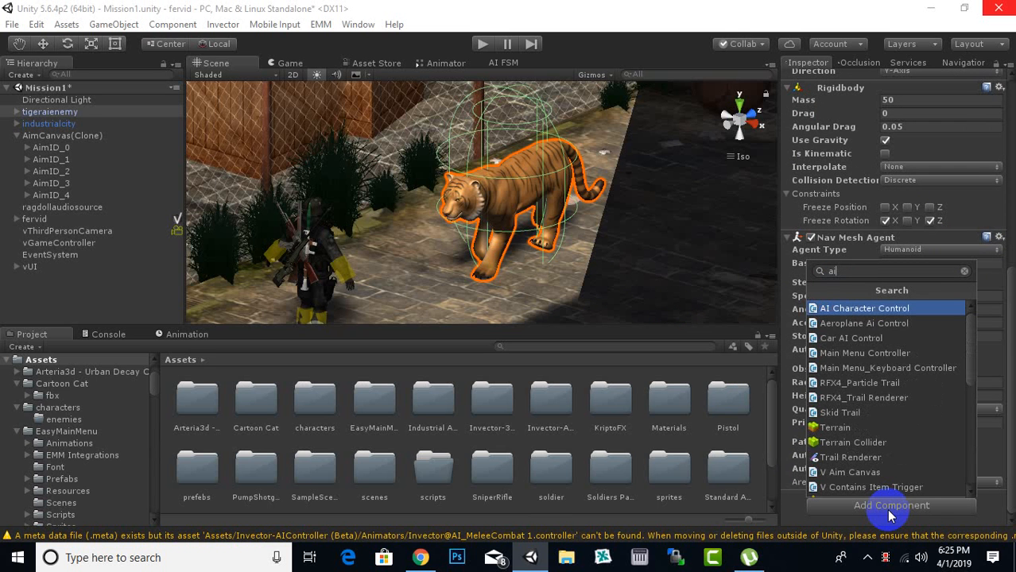
pyautogui.write(' v')
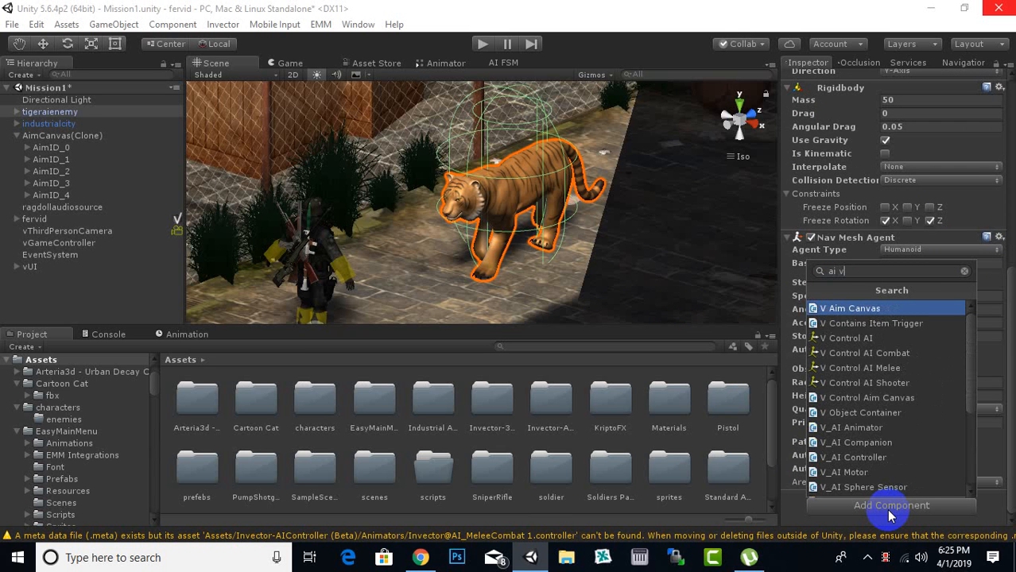
pyautogui.click(854, 340)
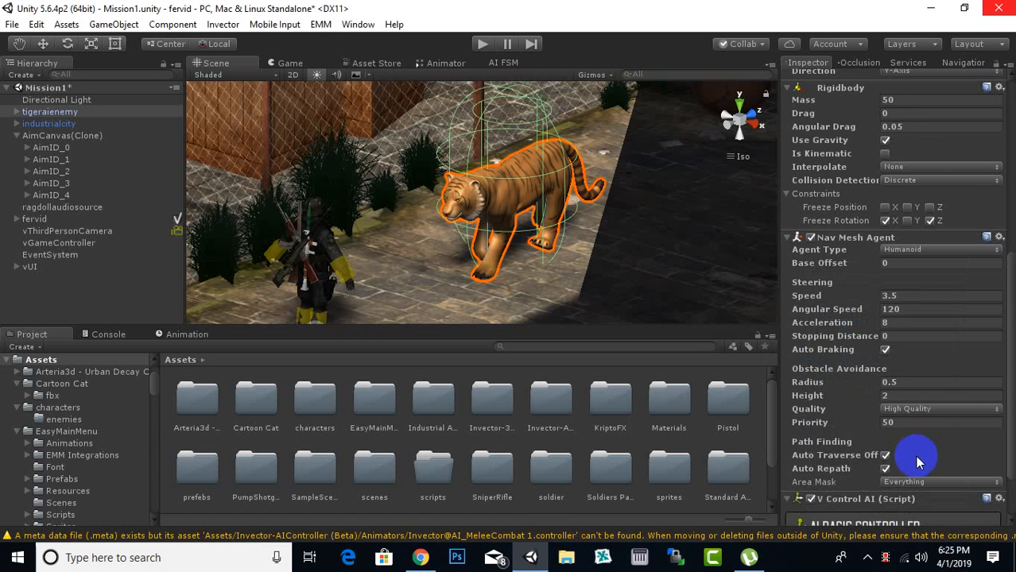
pyautogui.scroll(-3, 915, 456)
pyautogui.click(868, 475)
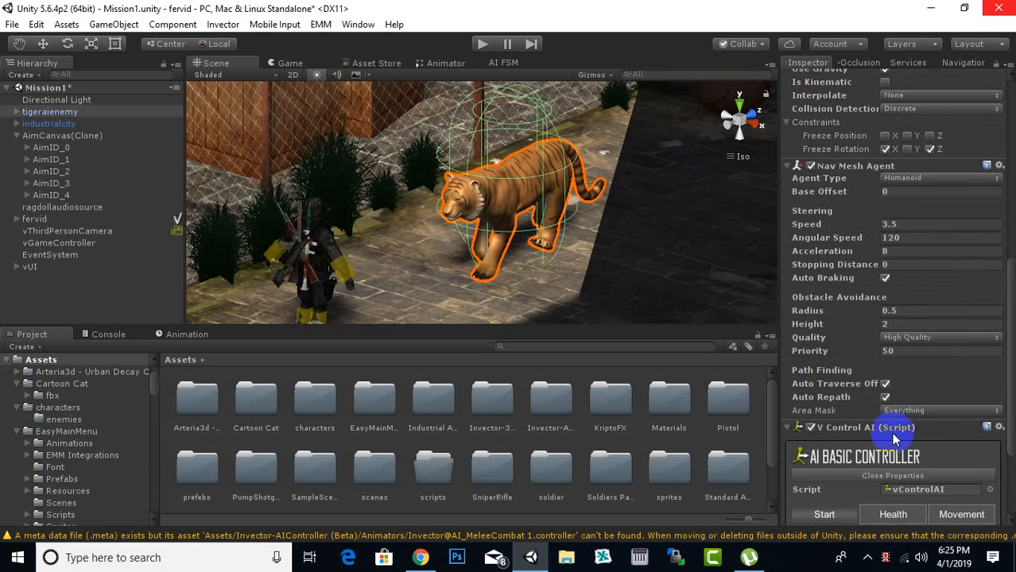
pyautogui.scroll(-3, 873, 350)
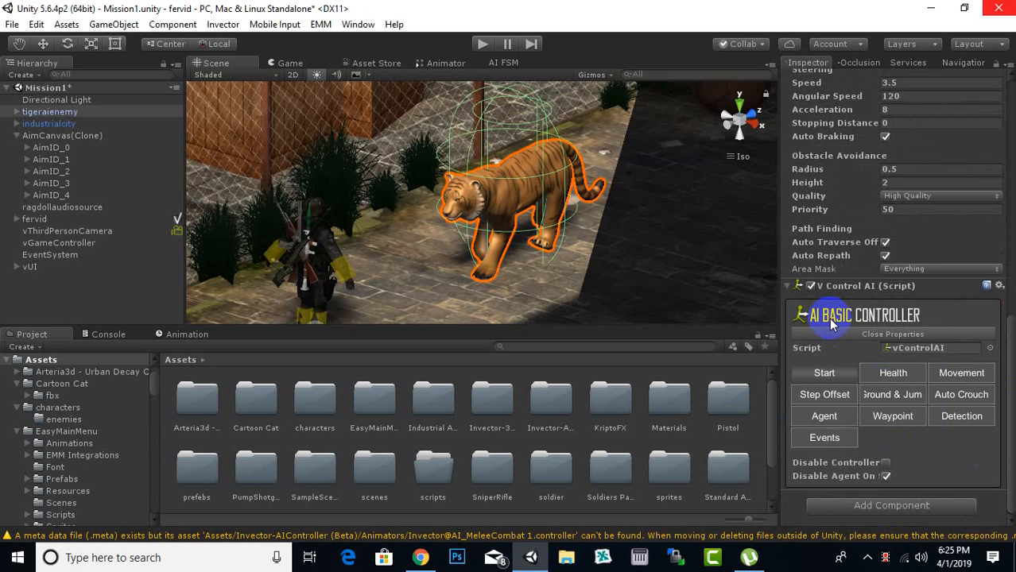
# Step: Add the VFSM Behaviour Controller script to tigeraienemy and expand its properties
pyautogui.click(891, 508)
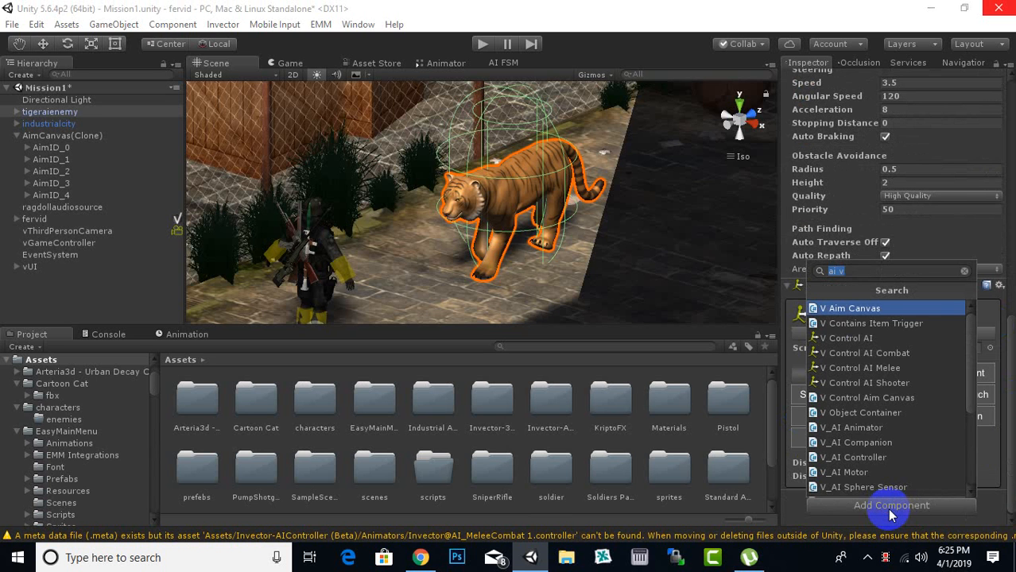
pyautogui.write('fs')
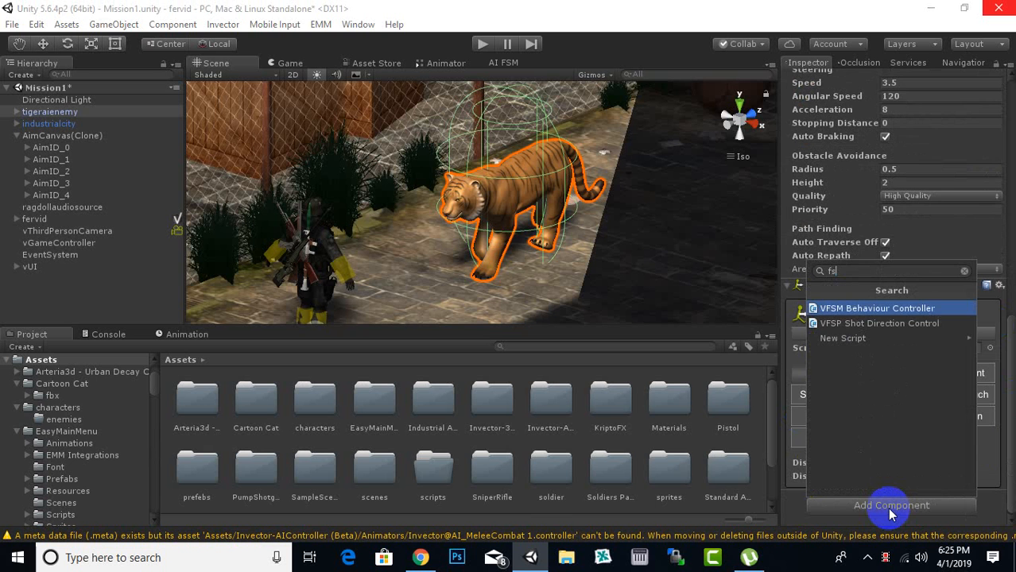
pyautogui.click(863, 317)
pyautogui.scroll(-3, 906, 419)
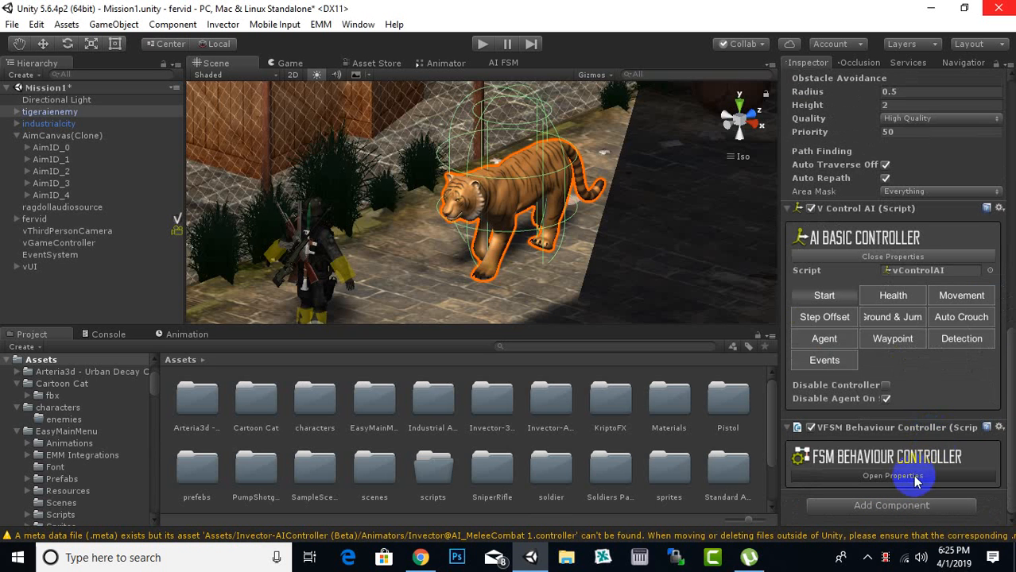
pyautogui.scroll(-2, 950, 421)
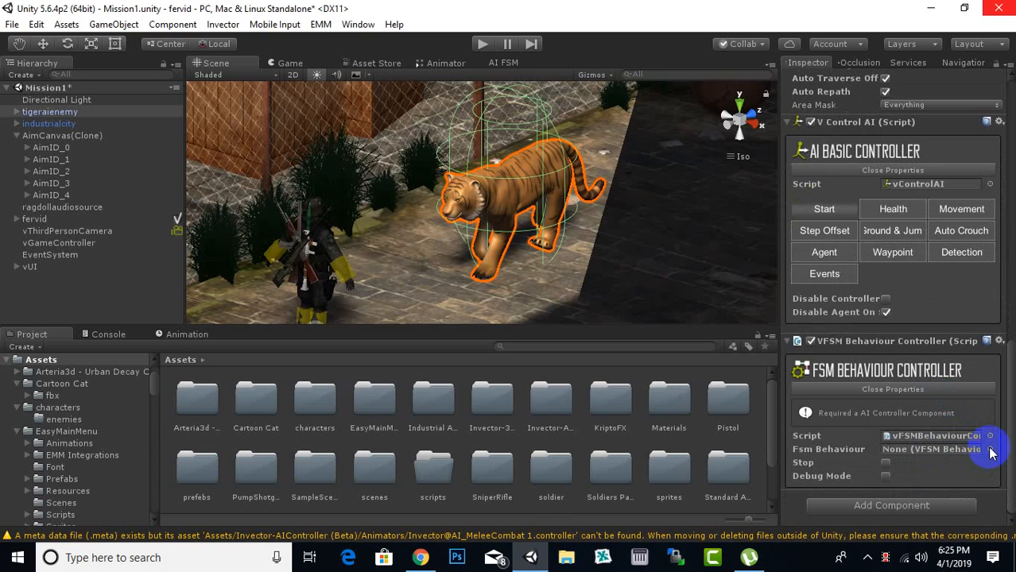
# Step: Assign FSM_CivilianSimple as the controller's Fsm Behaviour and save the Mission1 scene
pyautogui.click(990, 450)
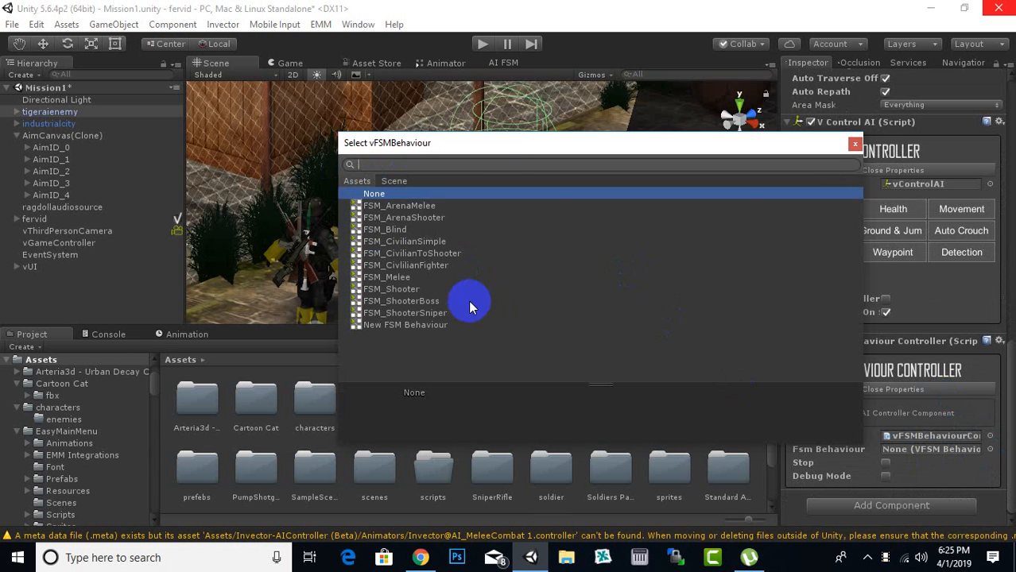
pyautogui.click(423, 276)
pyautogui.click(417, 241)
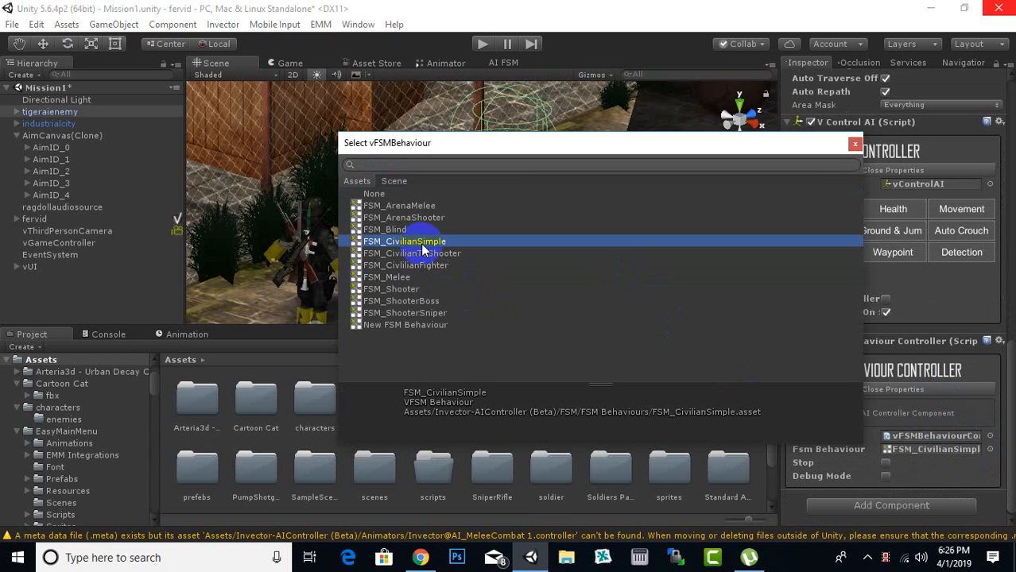
pyautogui.doubleClick(422, 244)
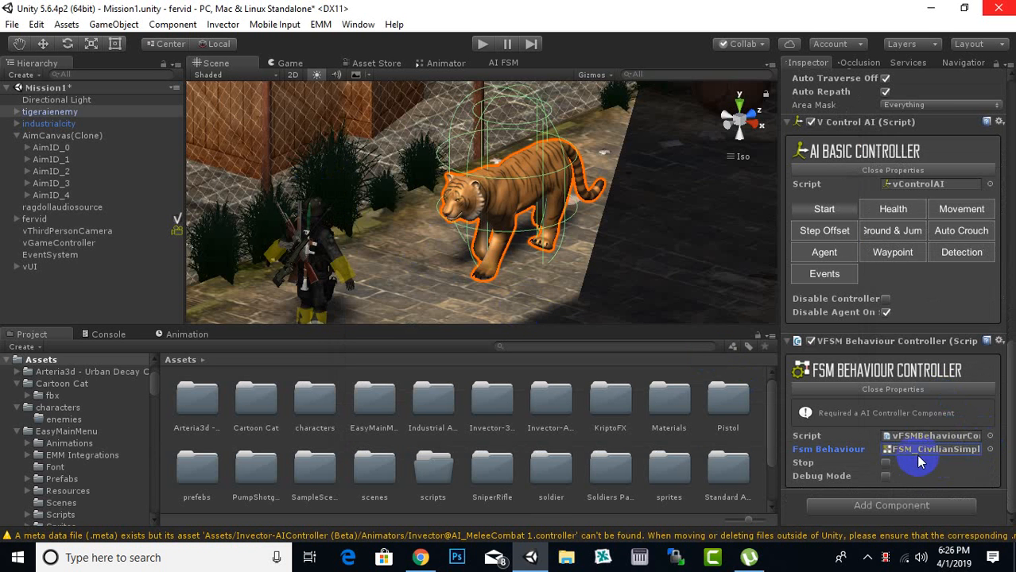
pyautogui.hotkey('ctrl', 's')
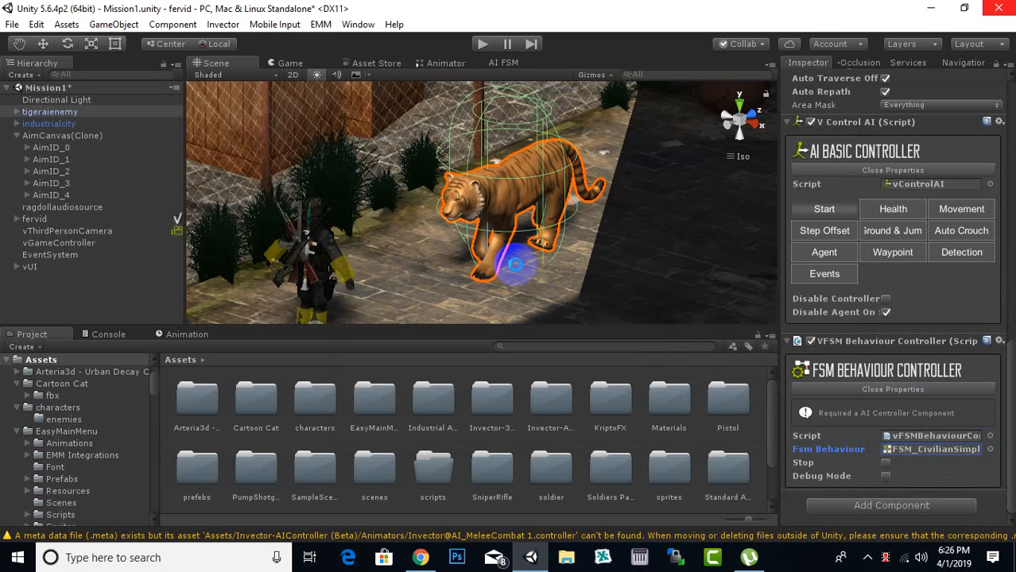
# Step: Review the settings of tigeraienemy's components and examine from the side how the capsule fits the tiger
pyautogui.scroll(7, 941, 450)
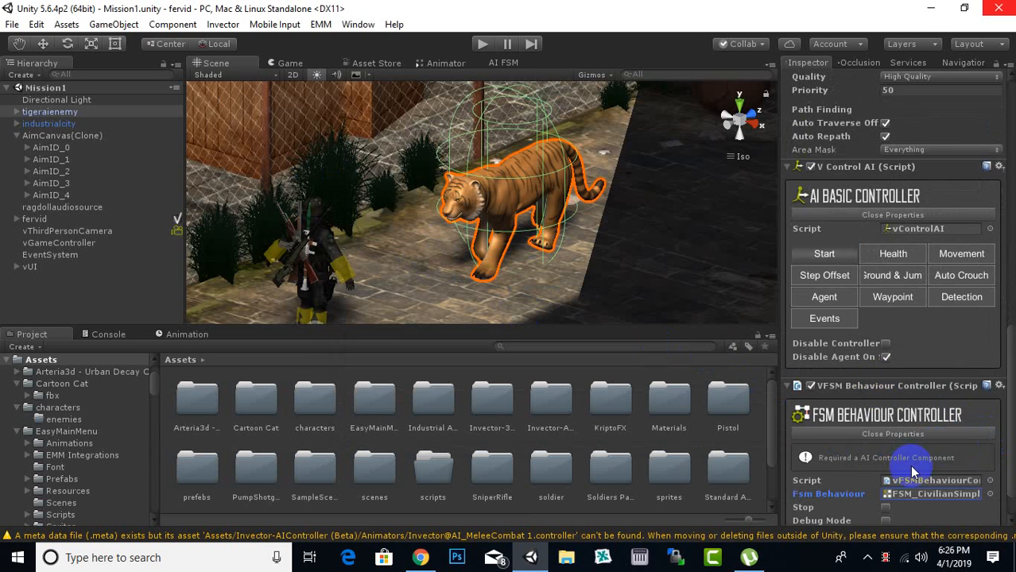
pyautogui.scroll(2, 867, 429)
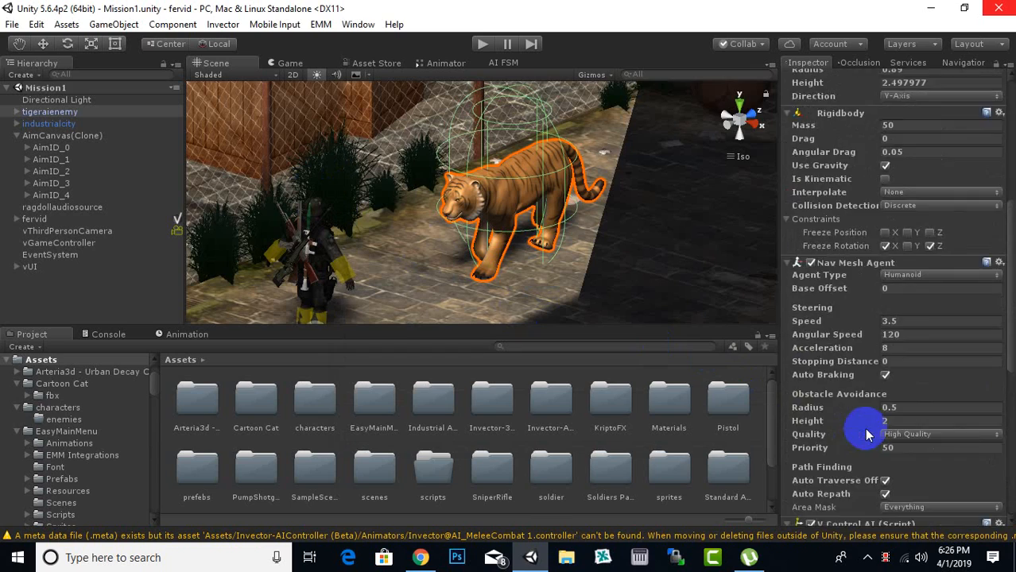
pyautogui.scroll(-10, 861, 420)
pyautogui.scroll(10, 806, 403)
pyautogui.keyDown('alt'); pyautogui.moveTo(392, 213); pyautogui.dragTo(410, 202); pyautogui.keyUp('alt')
pyautogui.moveTo(577, 254); pyautogui.dragTo(548, 222, button='middle')
pyautogui.keyDown('alt'); pyautogui.moveTo(549, 223); pyautogui.dragTo(537, 250); pyautogui.keyUp('alt')
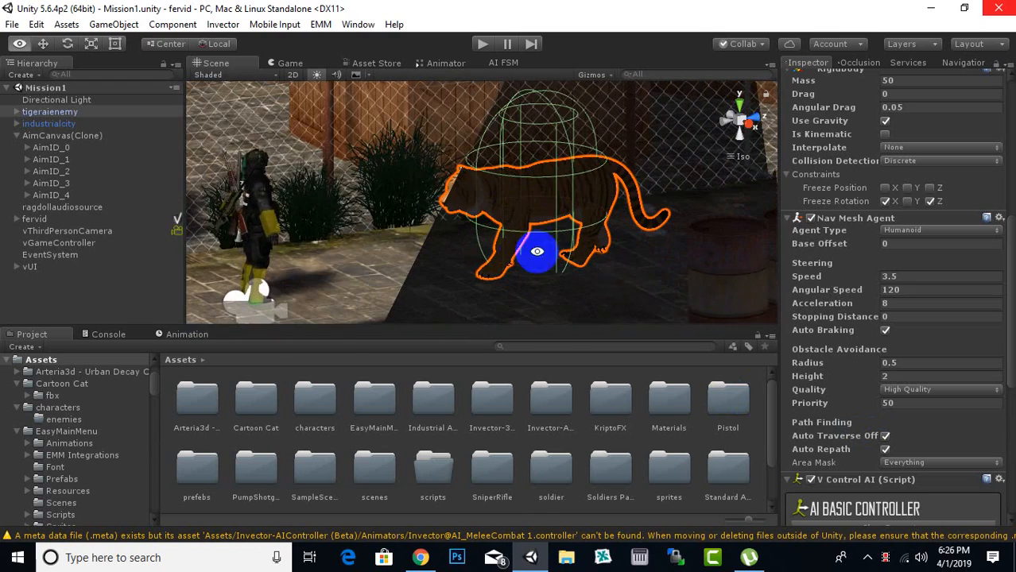
# Step: Edit the capsule collider to raise its bottom end, giving a height of 1.78 and a center Y of about 1.32
pyautogui.scroll(8, 880, 242)
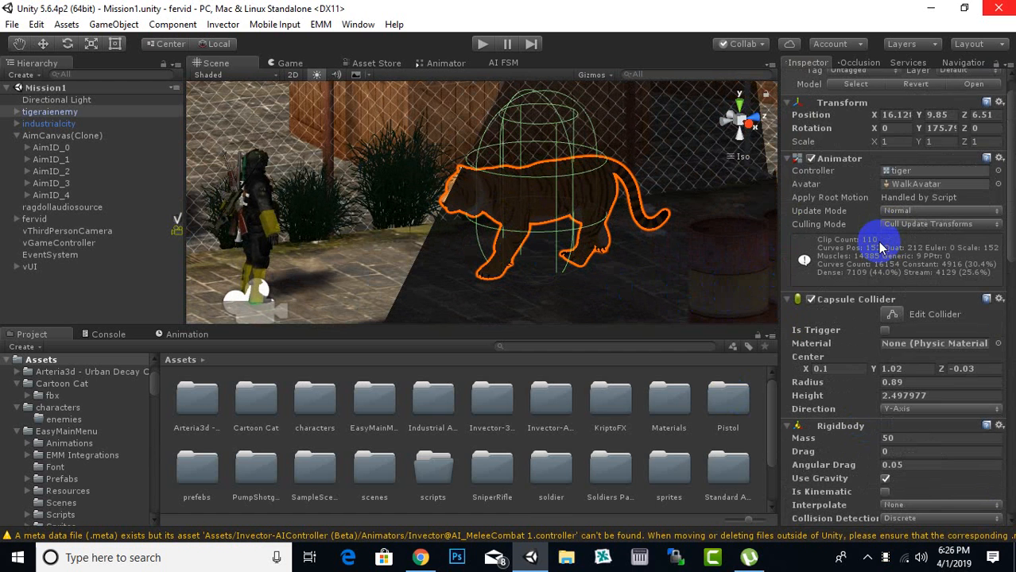
pyautogui.click(892, 314)
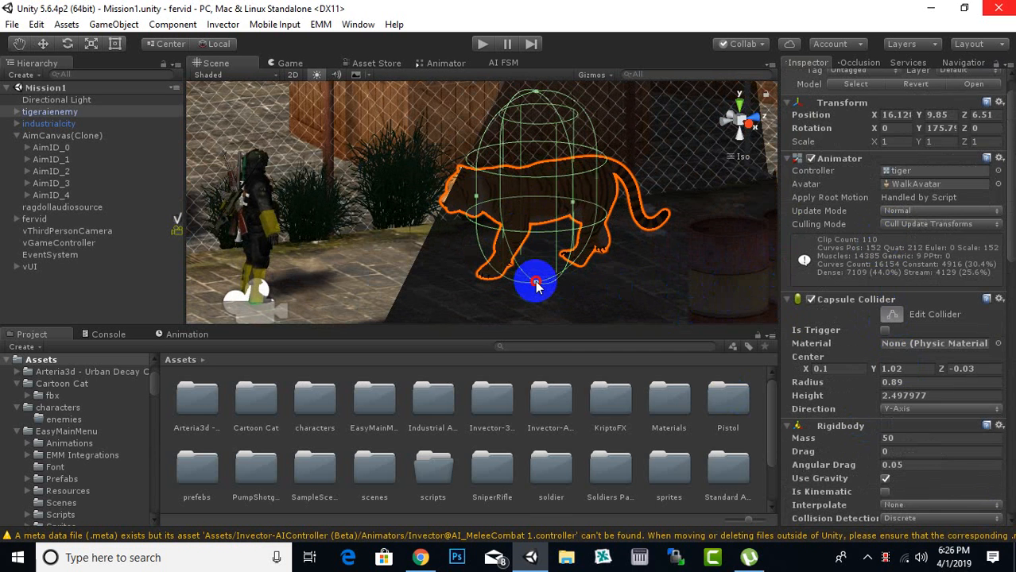
pyautogui.moveTo(536, 286); pyautogui.dragTo(519, 234)
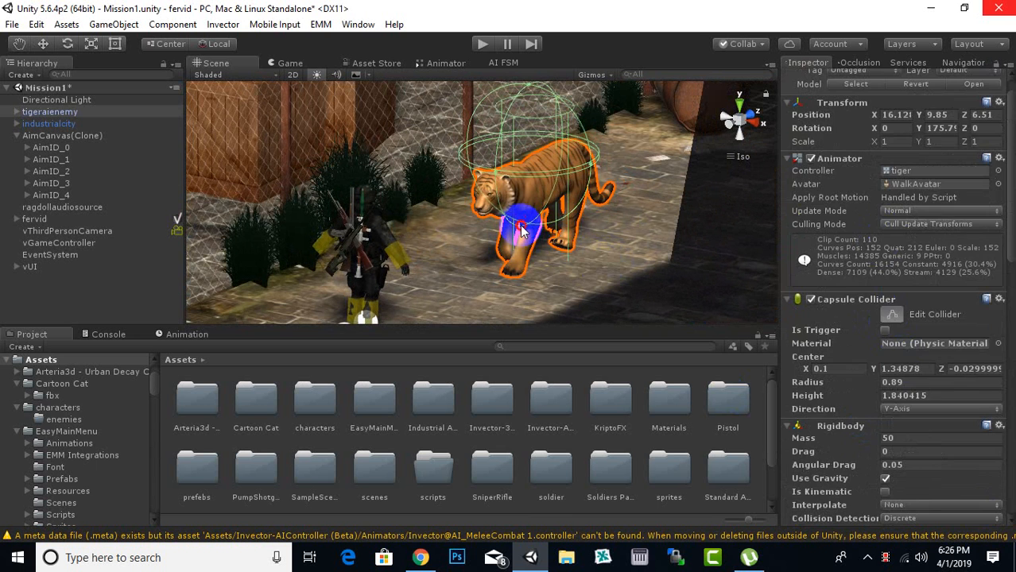
pyautogui.click(520, 231)
pyautogui.click(525, 242)
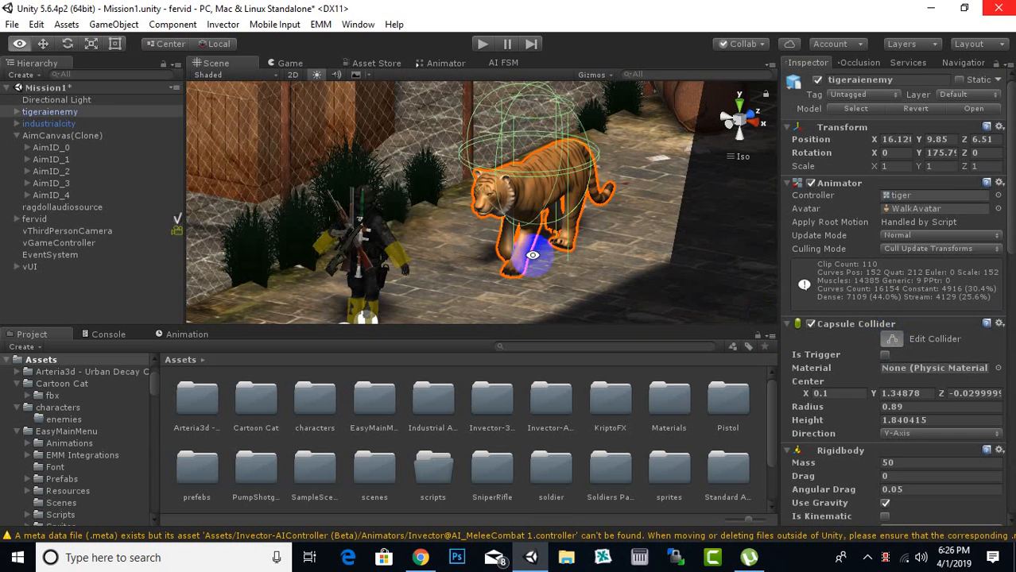
pyautogui.keyDown('alt'); pyautogui.moveTo(460, 240); pyautogui.dragTo(531, 144); pyautogui.keyUp('alt')
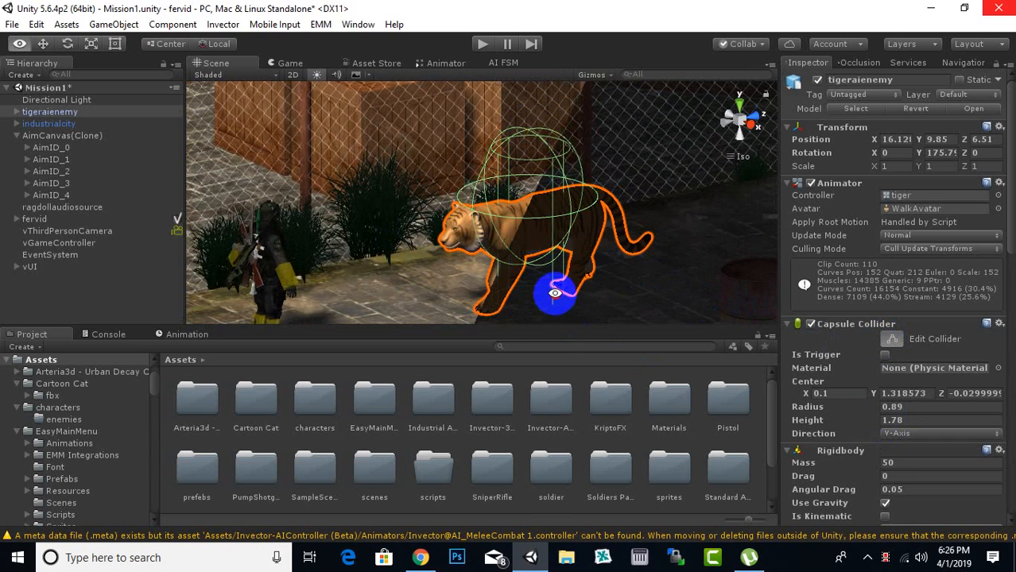
pyautogui.moveTo(556, 294)
pyautogui.keyDown('alt'); pyautogui.mouseDown()
pyautogui.moveTo(415, 249)
pyautogui.moveTo(374, 250)
pyautogui.moveTo(359, 186)
pyautogui.moveTo(385, 181)
pyautogui.moveTo(408, 213)
pyautogui.moveTo(451, 213)
pyautogui.moveTo(441, 101)
pyautogui.moveTo(680, 78)
pyautogui.moveTo(680, 255)
pyautogui.moveTo(581, 181)
pyautogui.moveTo(324, 197)
pyautogui.moveTo(154, 272)
pyautogui.moveTo(143, 233)
pyautogui.moveTo(170, 209)
pyautogui.moveTo(113, 226)
pyautogui.moveTo(290, 197)
pyautogui.moveTo(203, 247)
pyautogui.moveTo(316, 317)
pyautogui.moveTo(569, 295)
pyautogui.moveTo(741, 258)
pyautogui.moveTo(565, 282)
pyautogui.mouseUp(); pyautogui.keyUp('alt')
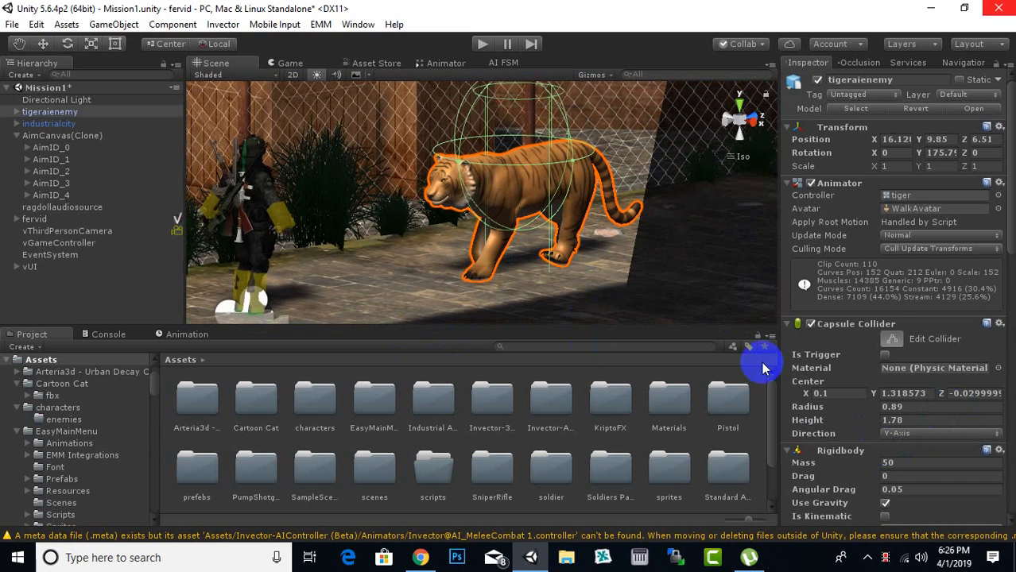
# Step: Set the height of tigeraienemy's capsule collider to 1.93 and its center Y to 1.04, and save the scene
pyautogui.scroll(-2, 866, 410)
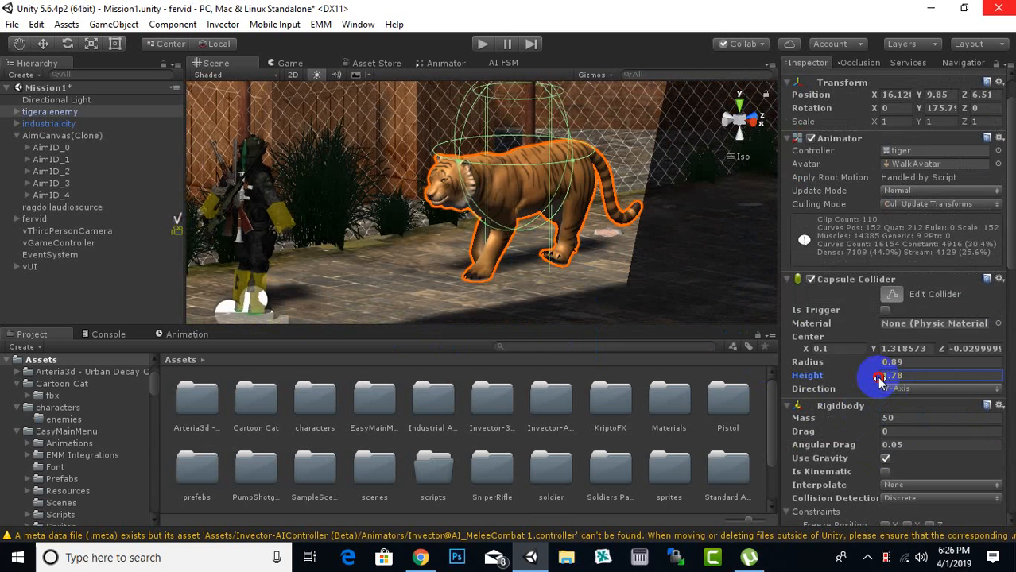
pyautogui.moveTo(849, 380); pyautogui.dragTo(881, 382)
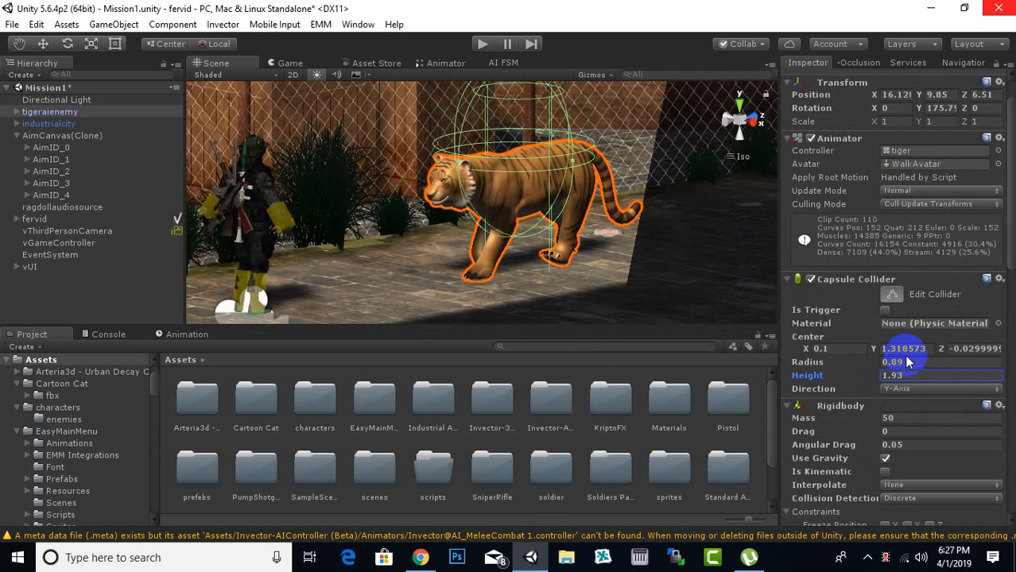
pyautogui.moveTo(872, 353); pyautogui.dragTo(868, 354)
pyautogui.keyDown('alt'); pyautogui.moveTo(676, 278); pyautogui.dragTo(725, 270); pyautogui.keyUp('alt')
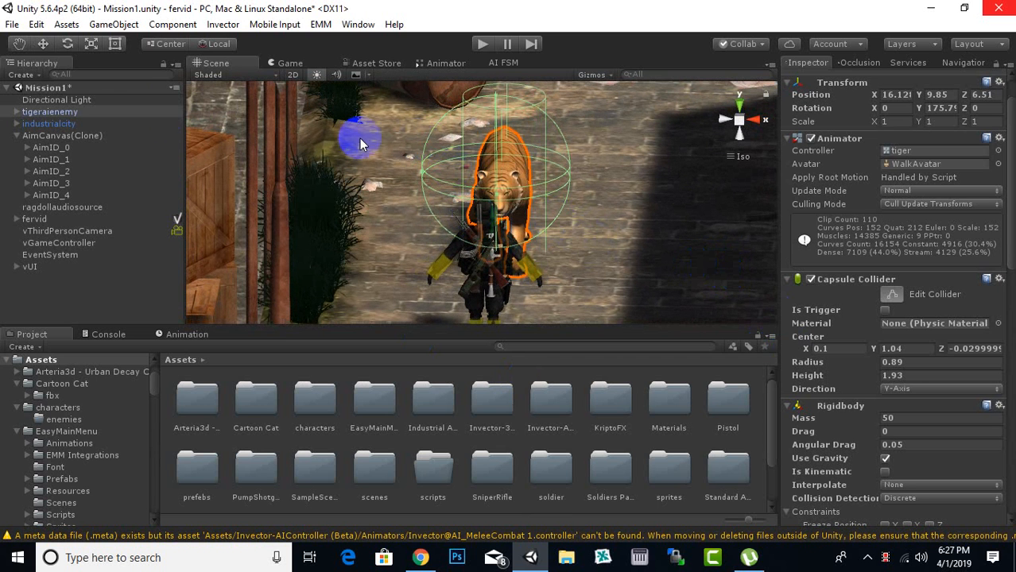
pyautogui.click(43, 47)
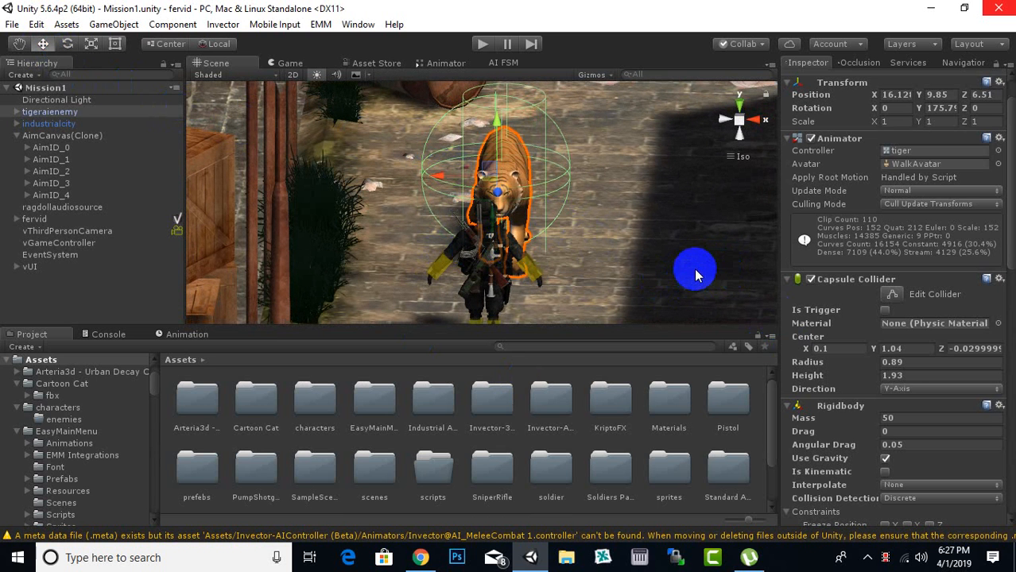
# Step: Locate the tiger animator controller assigned to tigeraienemy in the project and open its state graph
pyautogui.scroll(-6, 882, 407)
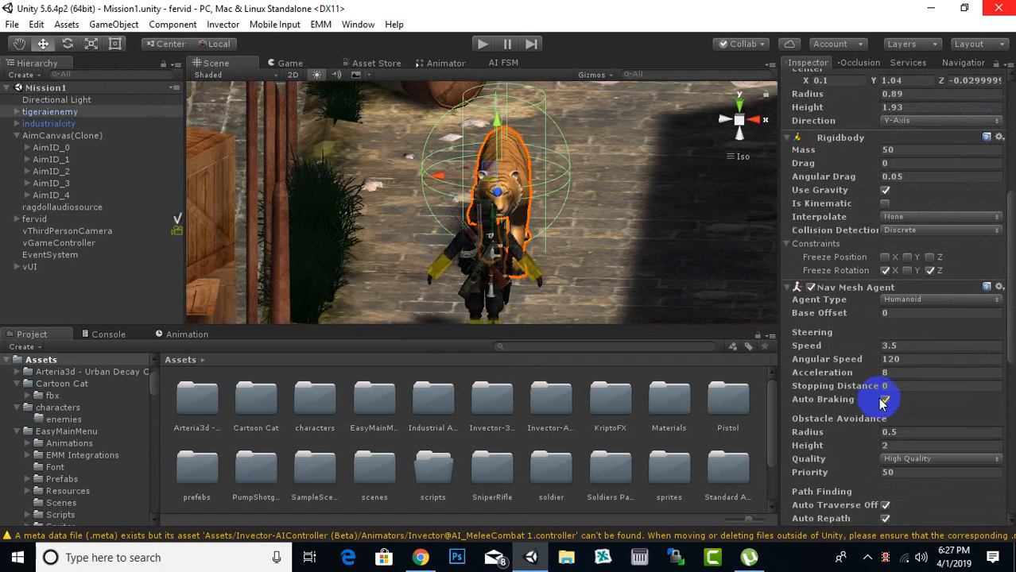
pyautogui.scroll(-6, 862, 397)
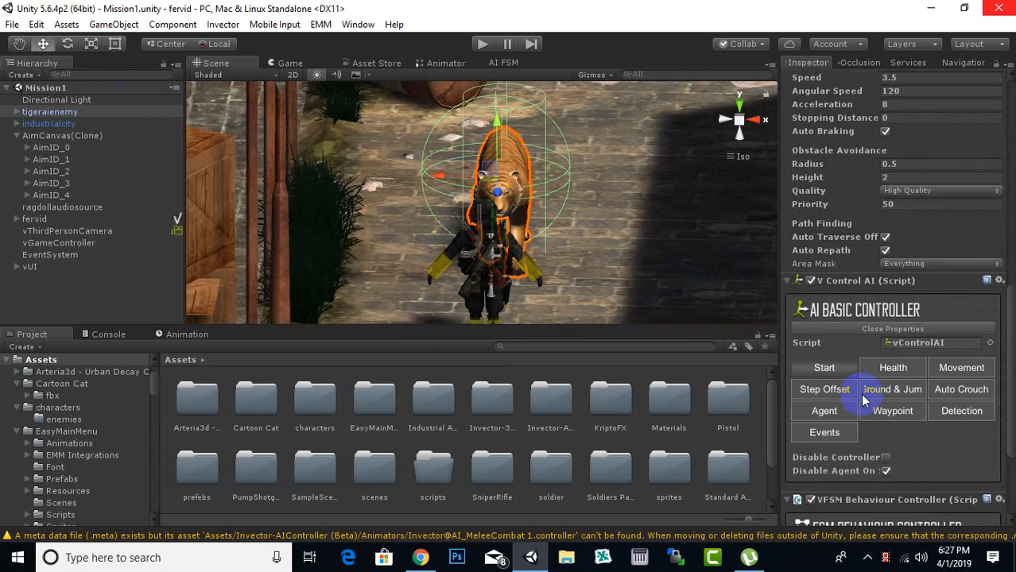
pyautogui.scroll(12, 868, 393)
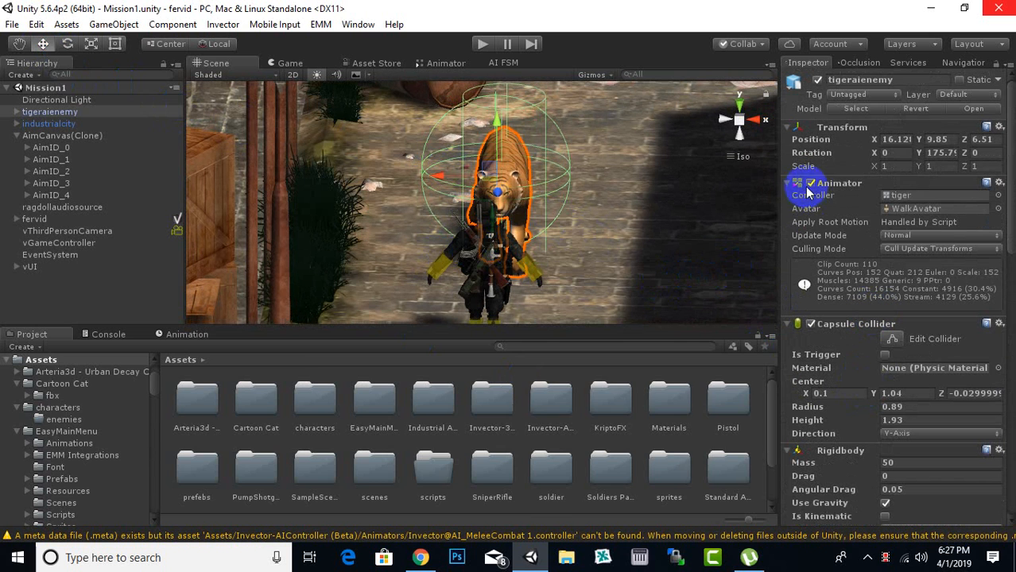
pyautogui.click(910, 196)
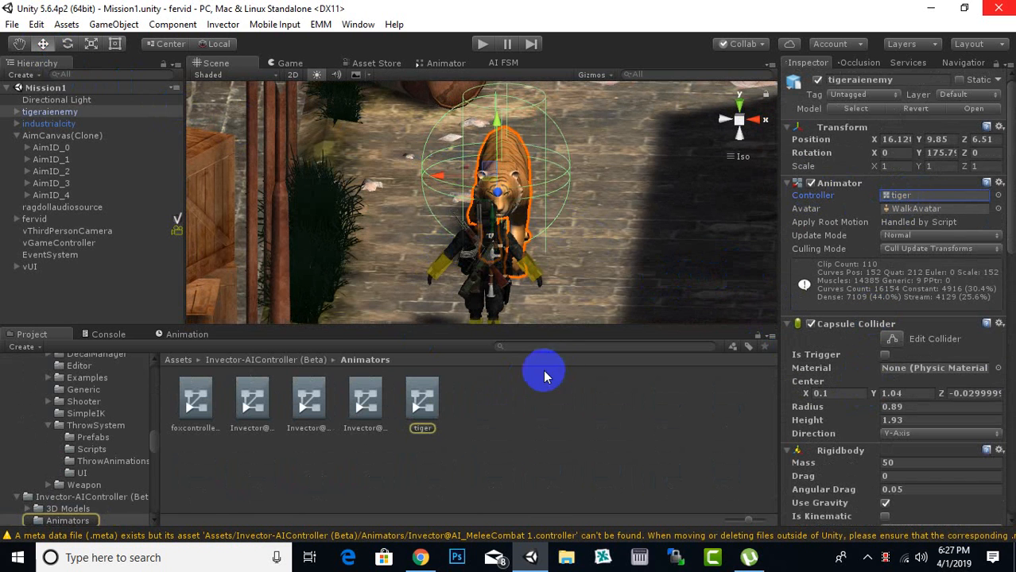
pyautogui.doubleClick(424, 405)
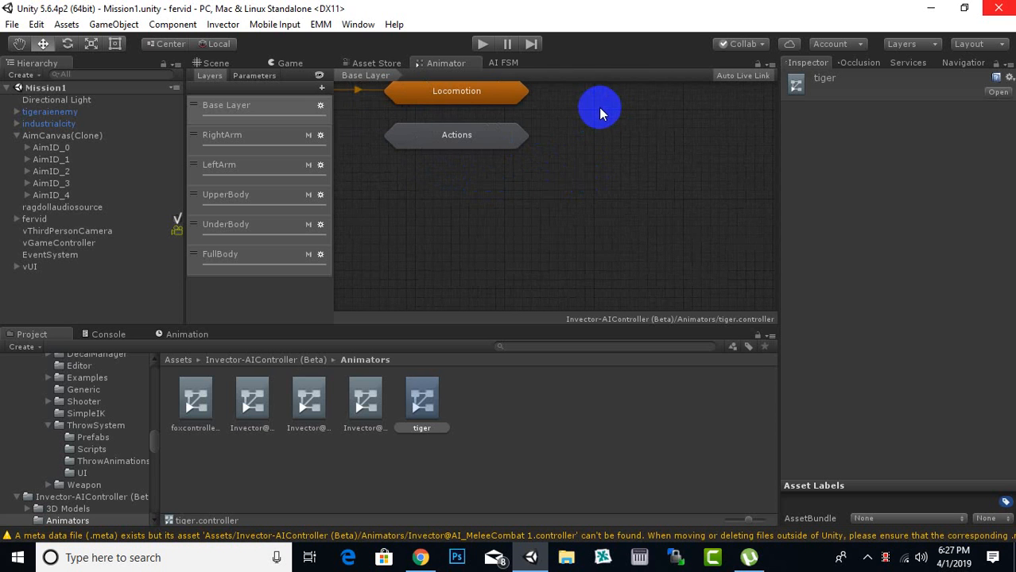
# Step: Delete the Airborne sub-state machine from the tiger controller's Base Layer
pyautogui.moveTo(599, 107); pyautogui.dragTo(724, 191, button='middle')
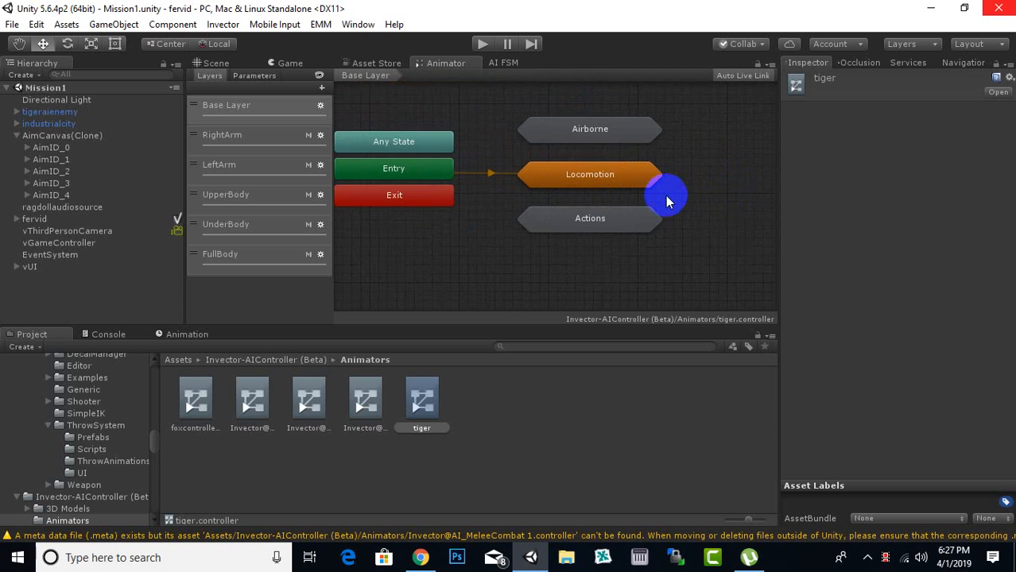
pyautogui.moveTo(508, 172)
pyautogui.mouseDown(button='middle')
pyautogui.moveTo(526, 157)
pyautogui.moveTo(503, 163)
pyautogui.mouseUp(button='middle')
pyautogui.click(596, 143)
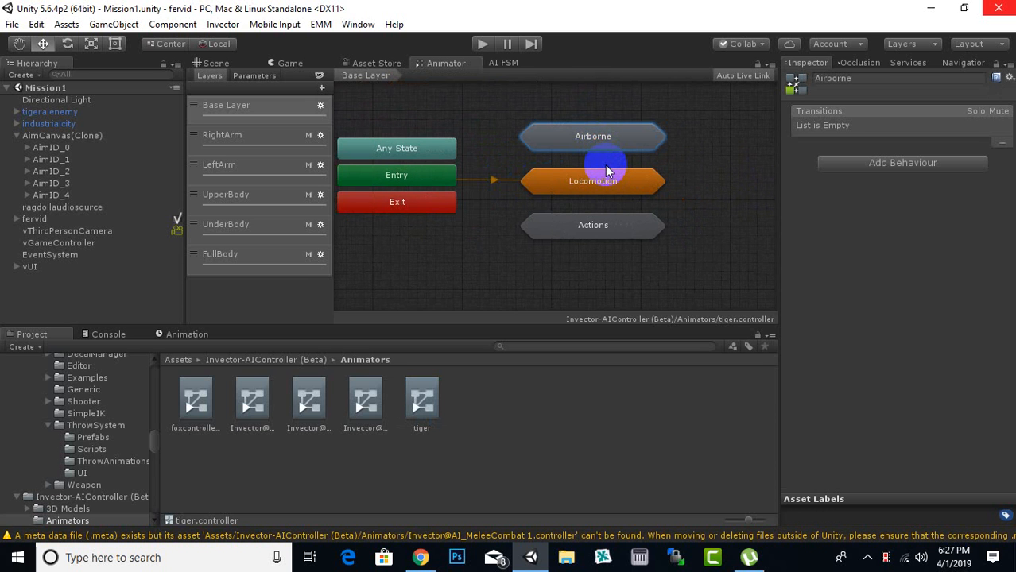
pyautogui.press('Delete')
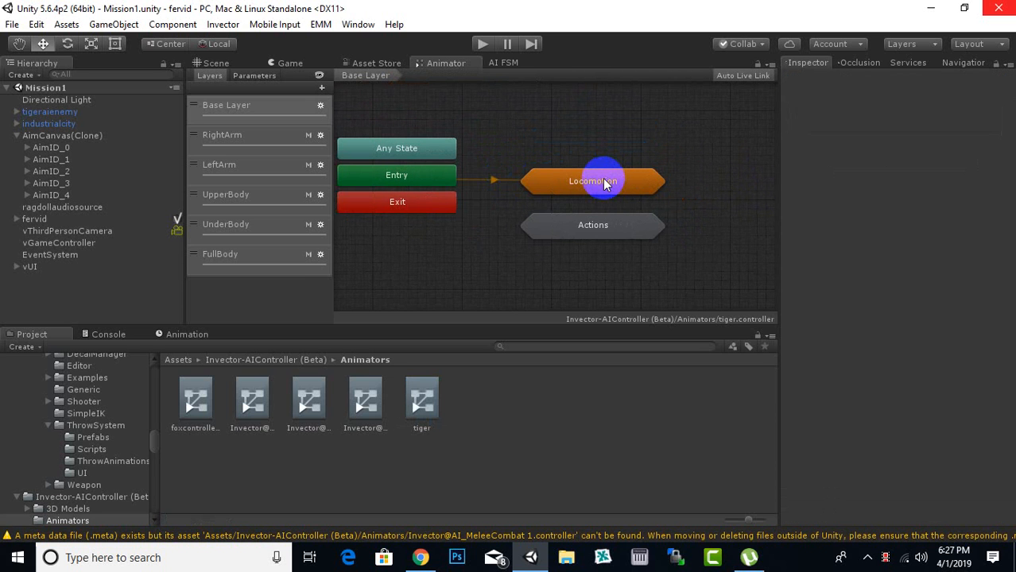
# Step: Open the Locomotion sub-state machine and delete Strafe Locomotion and Random Idle from it
pyautogui.click(602, 181)
pyautogui.click(602, 241)
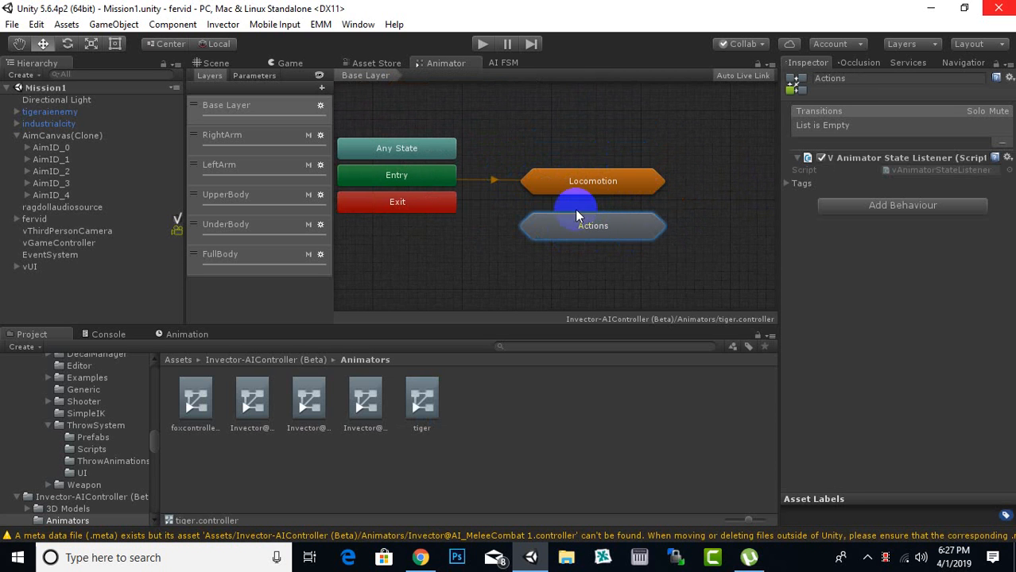
pyautogui.click(612, 191)
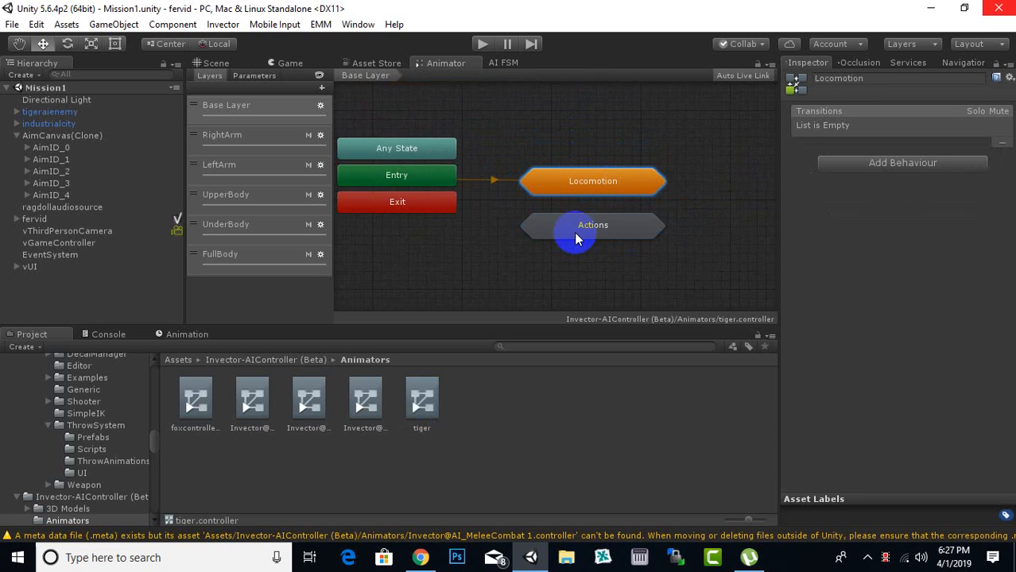
pyautogui.doubleClick(619, 188)
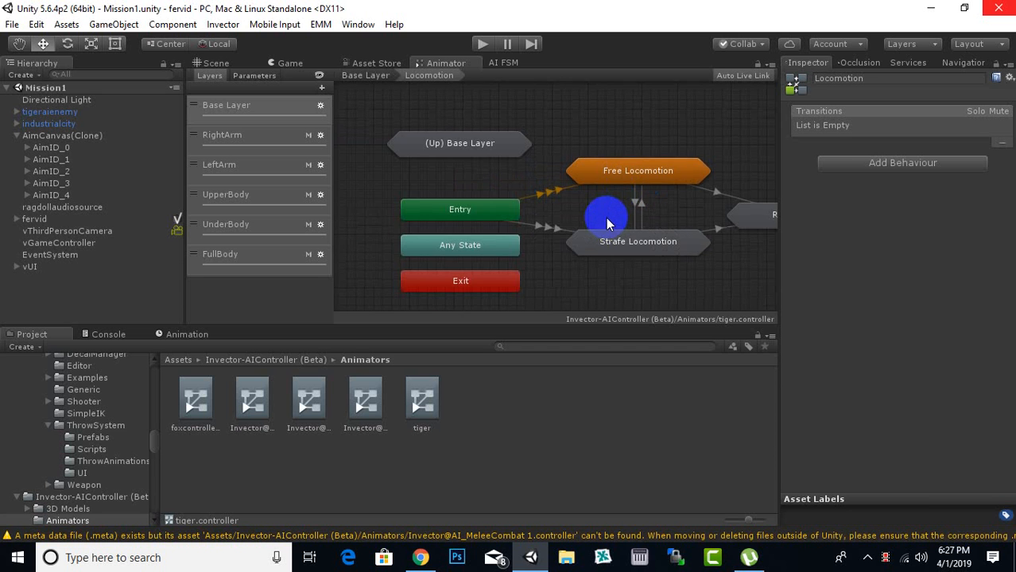
pyautogui.moveTo(606, 217); pyautogui.dragTo(491, 200, button='middle')
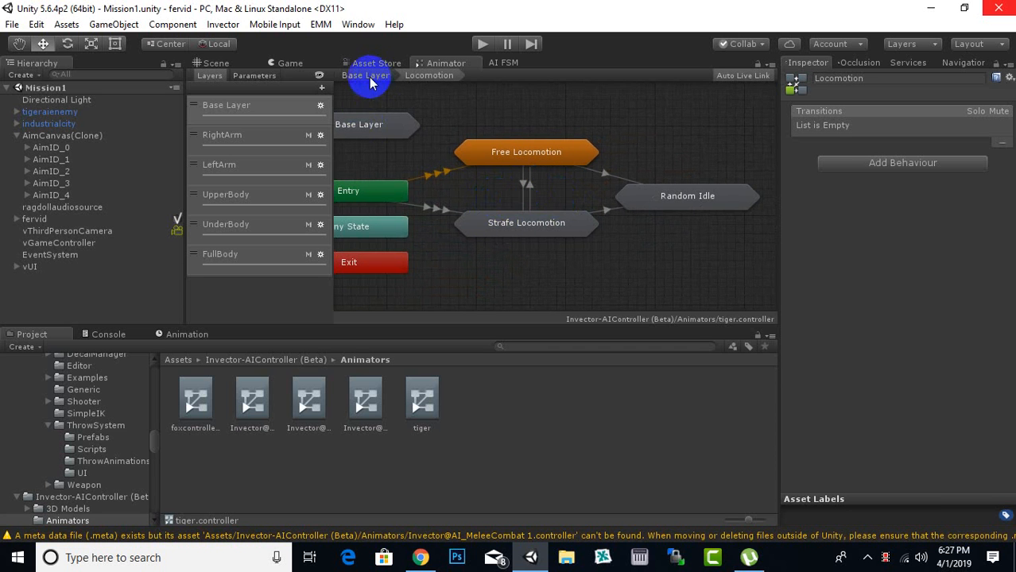
pyautogui.click(537, 233)
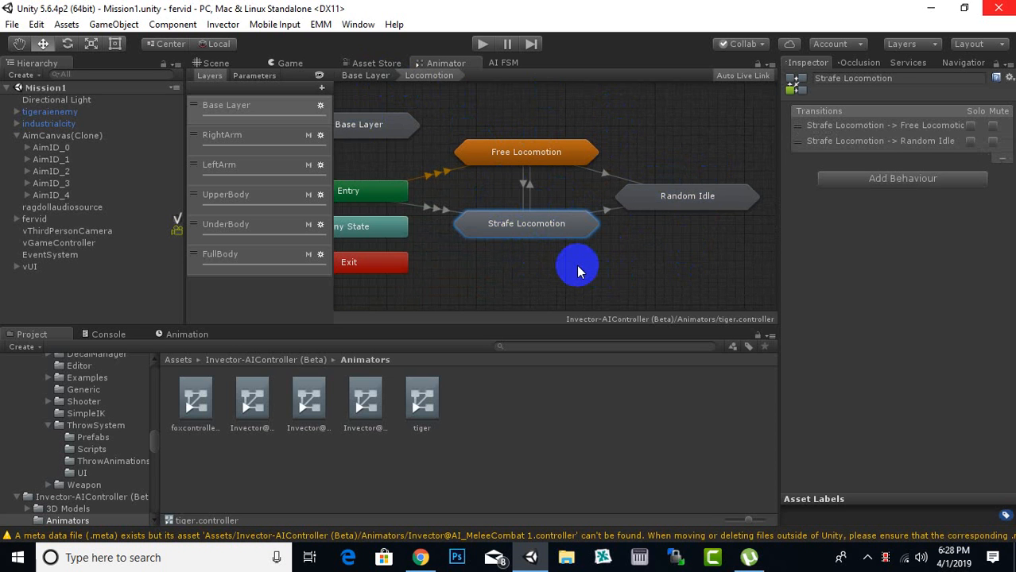
pyautogui.press('Delete')
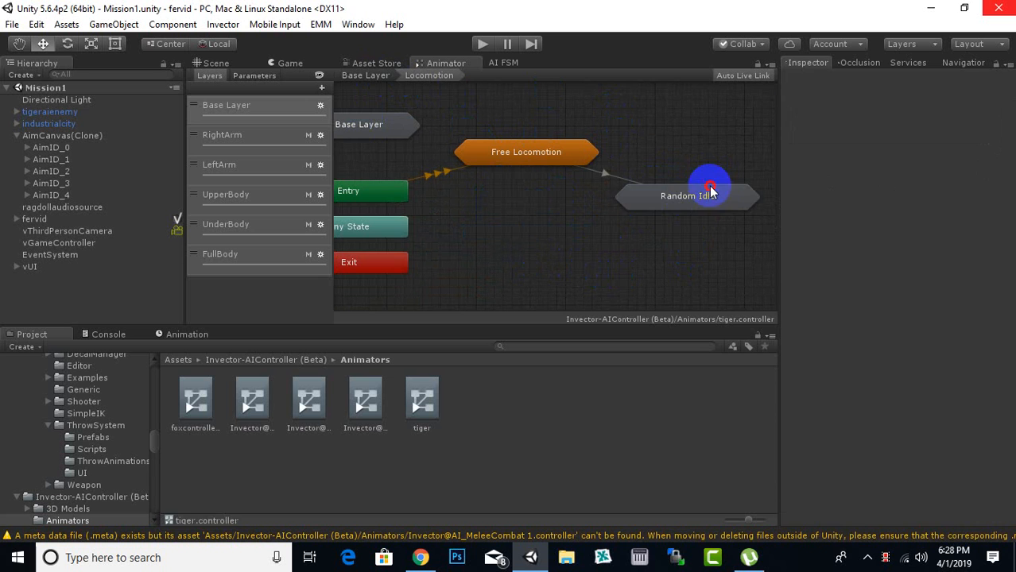
pyautogui.click(710, 195)
pyautogui.press('Delete')
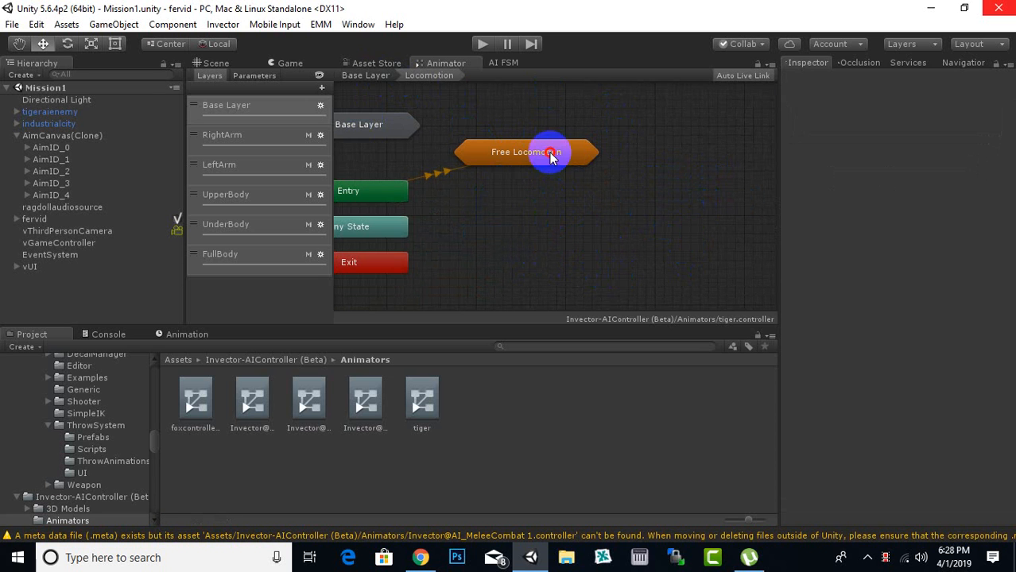
# Step: Open the Free Locomotion sub-state machine inside Locomotion and delete its Free Crouch state
pyautogui.moveTo(549, 155); pyautogui.dragTo(576, 197)
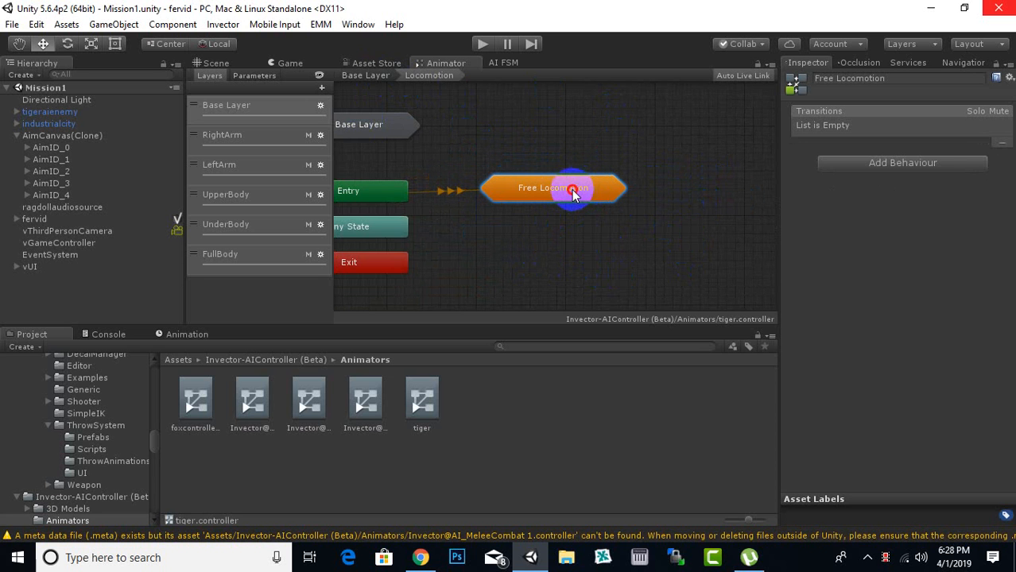
pyautogui.doubleClick(557, 191)
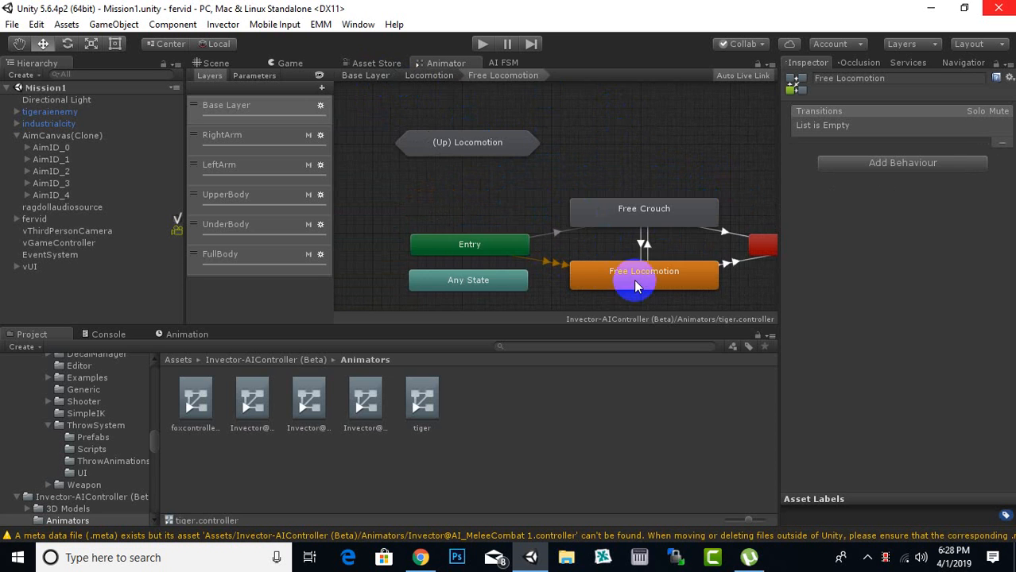
pyautogui.click(647, 225)
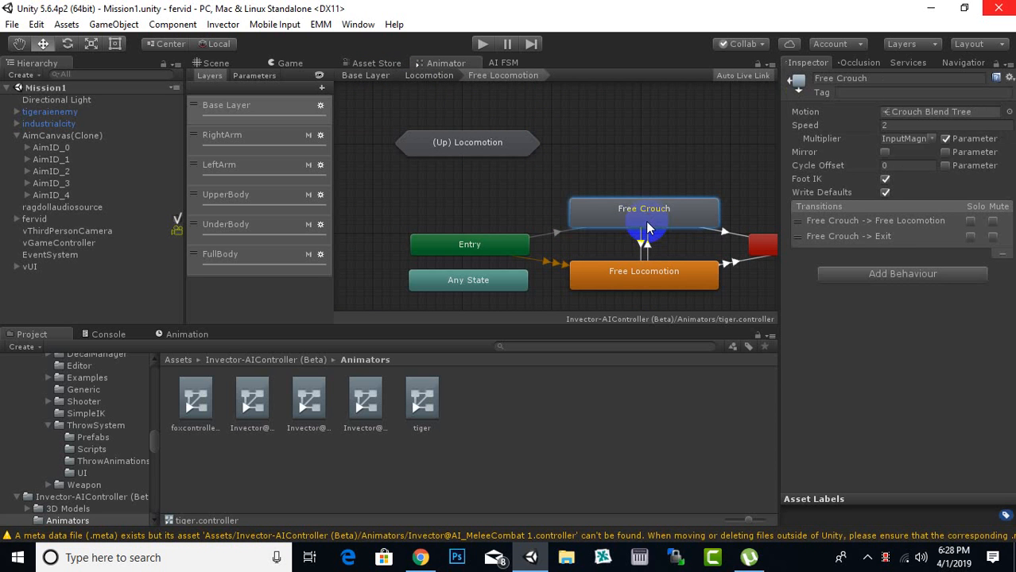
pyautogui.press('Delete')
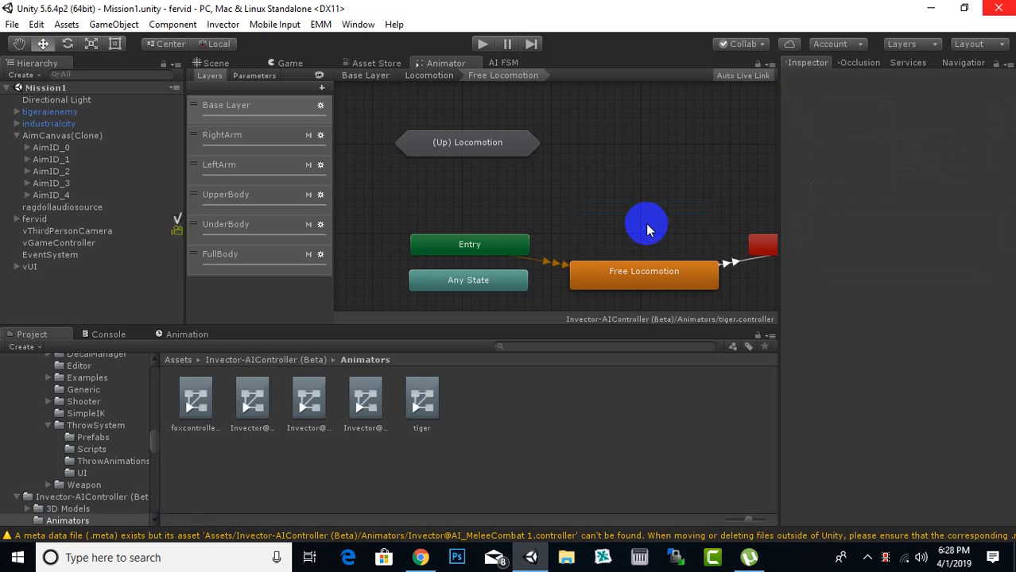
# Step: Copy the Free Locomotion state out of its sub-state machine and paste it one level up, in Locomotion
pyautogui.moveTo(651, 225); pyautogui.dragTo(617, 181, button='middle')
pyautogui.click(621, 201)
pyautogui.moveTo(620, 198); pyautogui.dragTo(617, 212)
pyautogui.moveTo(660, 247); pyautogui.dragTo(640, 252, button='middle')
pyautogui.rightClick(604, 216)
pyautogui.click(608, 250)
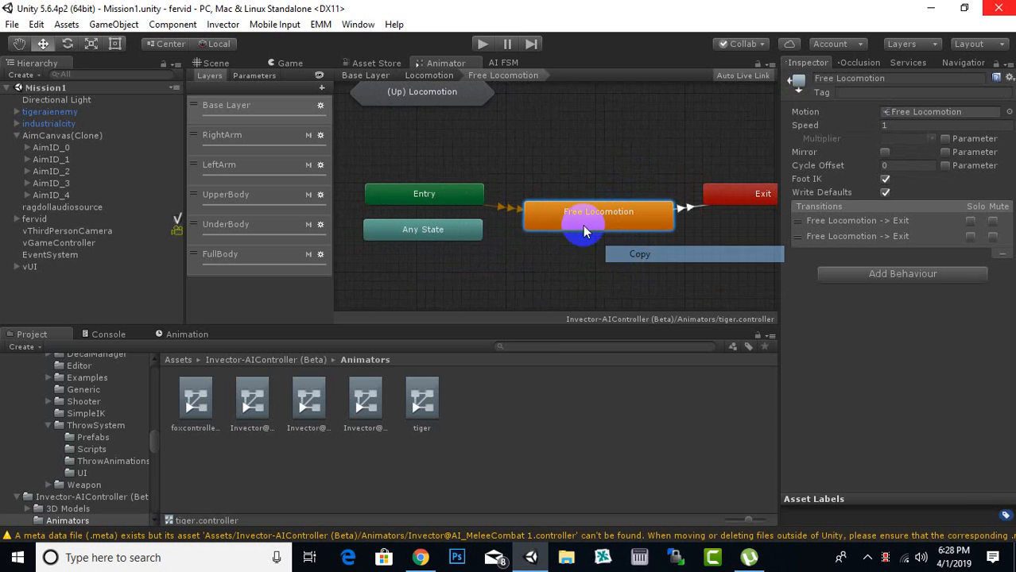
pyautogui.click(445, 76)
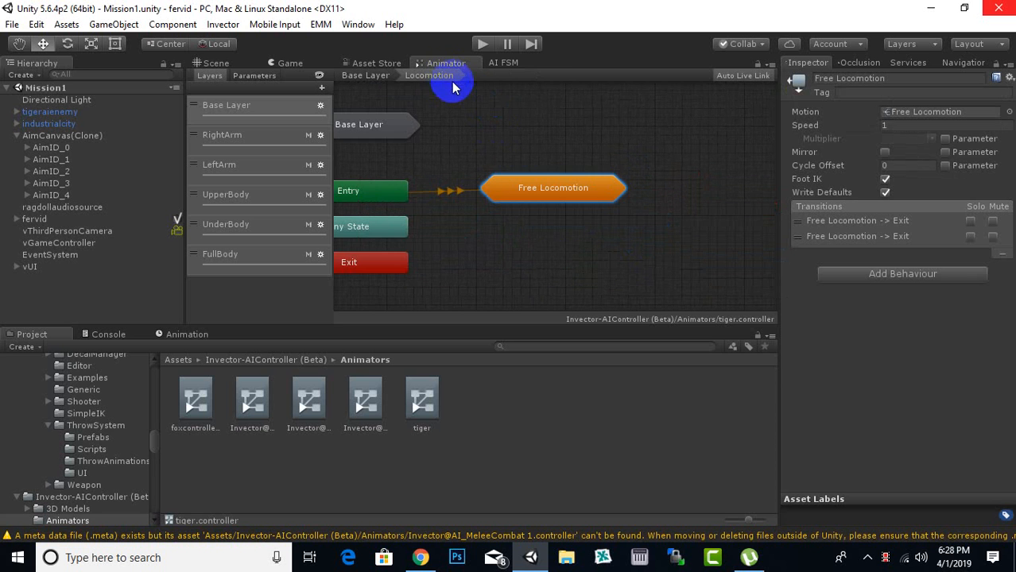
pyautogui.click(557, 262)
pyautogui.rightClick(557, 265)
pyautogui.click(608, 298)
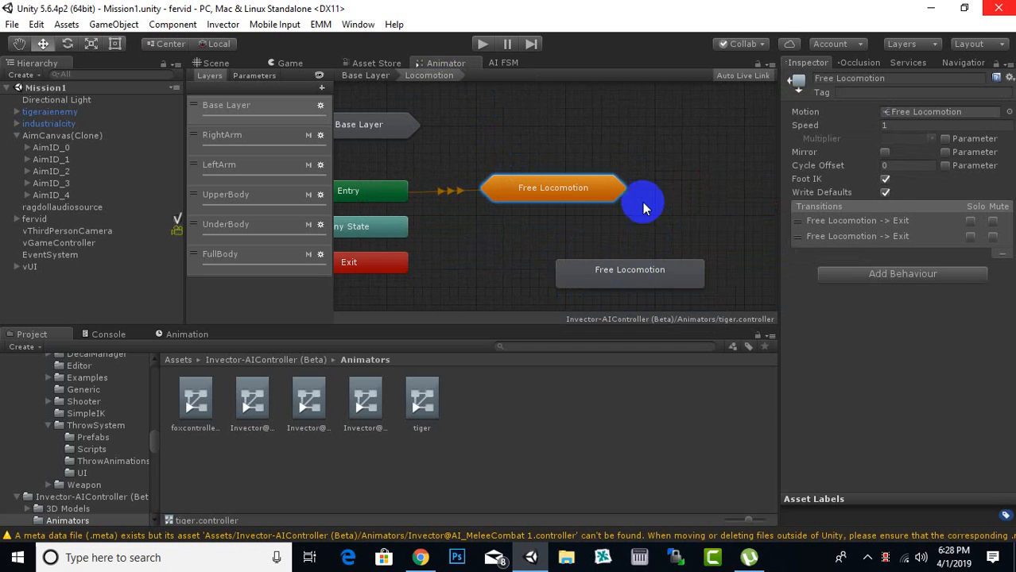
# Step: Delete the Free Locomotion sub-state machine and put the pasted Free Locomotion state in its place beside Entry
pyautogui.moveTo(632, 275); pyautogui.dragTo(569, 192)
pyautogui.click(555, 194)
pyautogui.press('Delete')
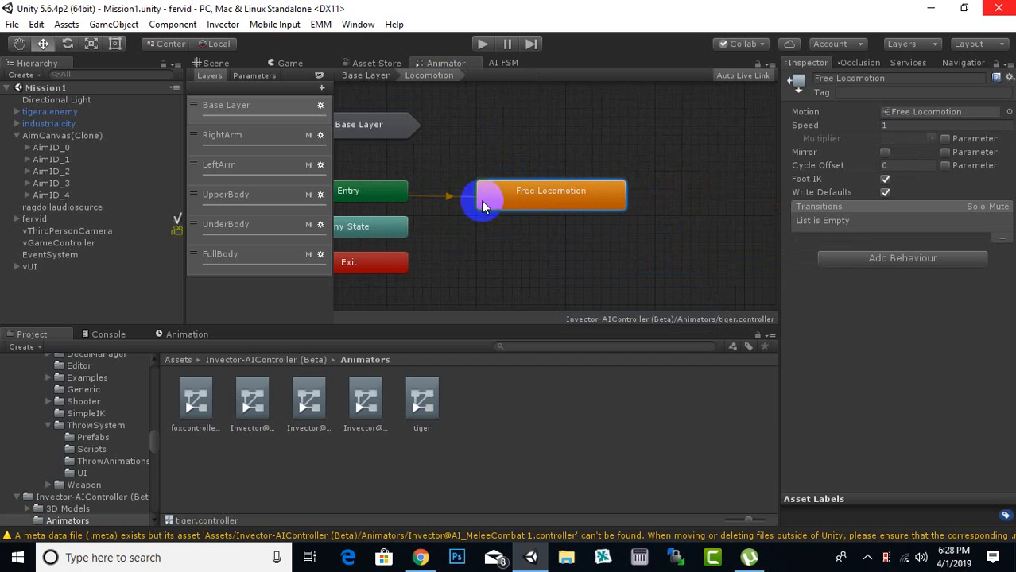
# Step: Open the Free Locomotion state's blend tree and examine the motions in its Idle and Walk branches
pyautogui.moveTo(481, 202); pyautogui.dragTo(535, 224, button='middle')
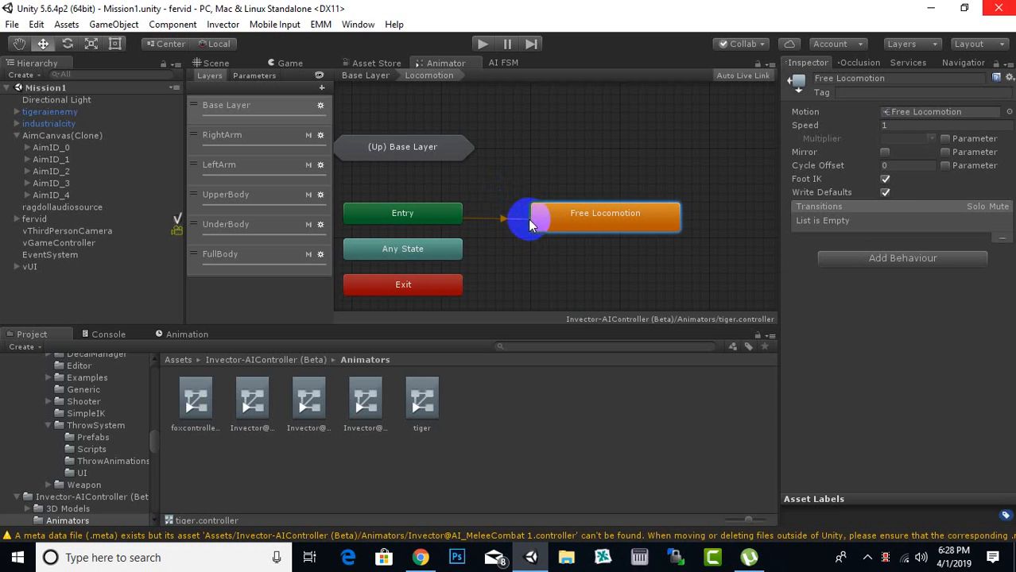
pyautogui.moveTo(503, 205)
pyautogui.mouseDown(button='middle')
pyautogui.moveTo(540, 211)
pyautogui.moveTo(509, 192)
pyautogui.mouseUp(button='middle')
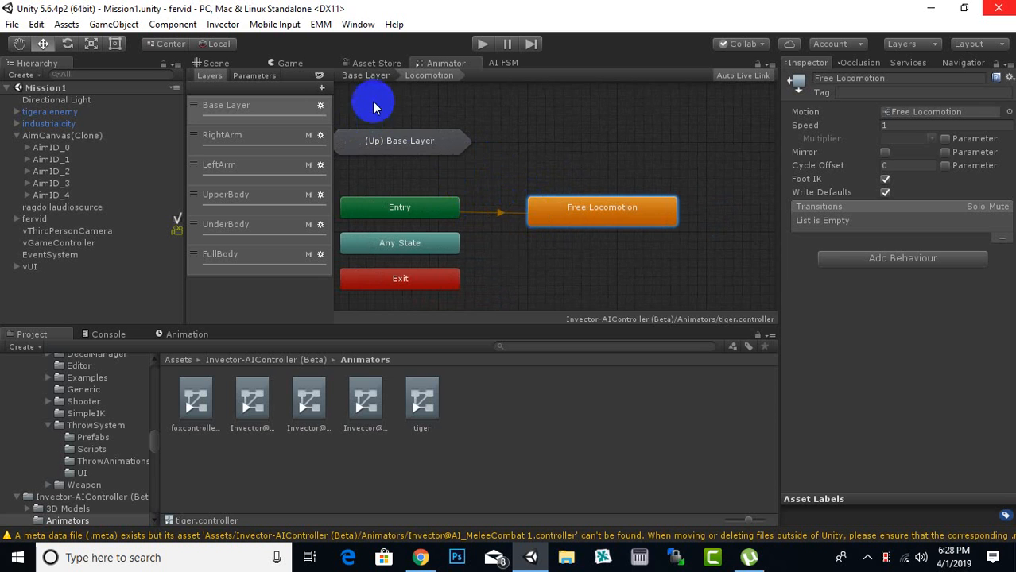
pyautogui.moveTo(503, 173); pyautogui.dragTo(458, 142, button='middle')
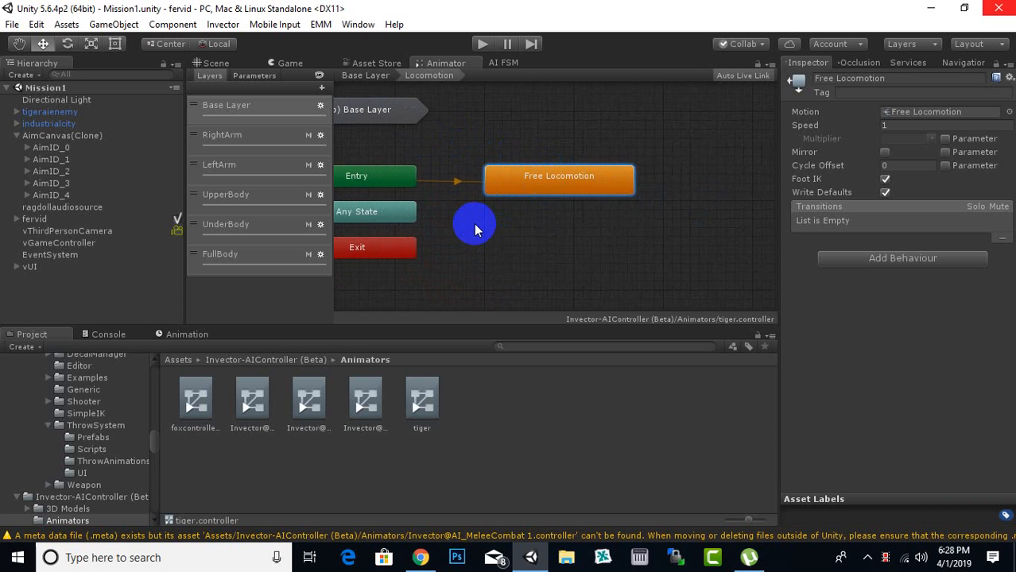
pyautogui.click(587, 193)
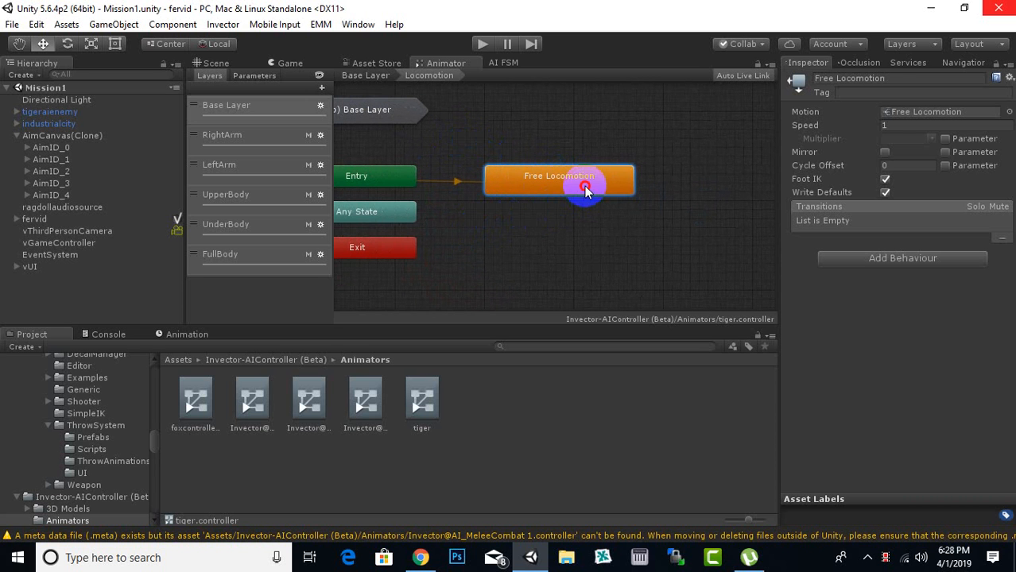
pyautogui.doubleClick(585, 193)
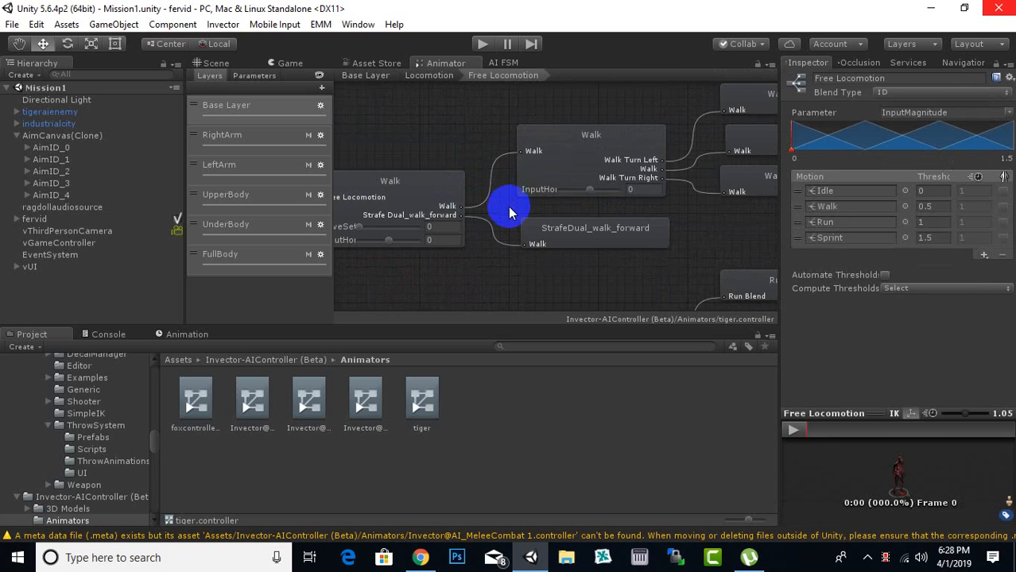
pyautogui.scroll(3, 510, 208)
pyautogui.moveTo(620, 198); pyautogui.dragTo(402, 115, button='middle')
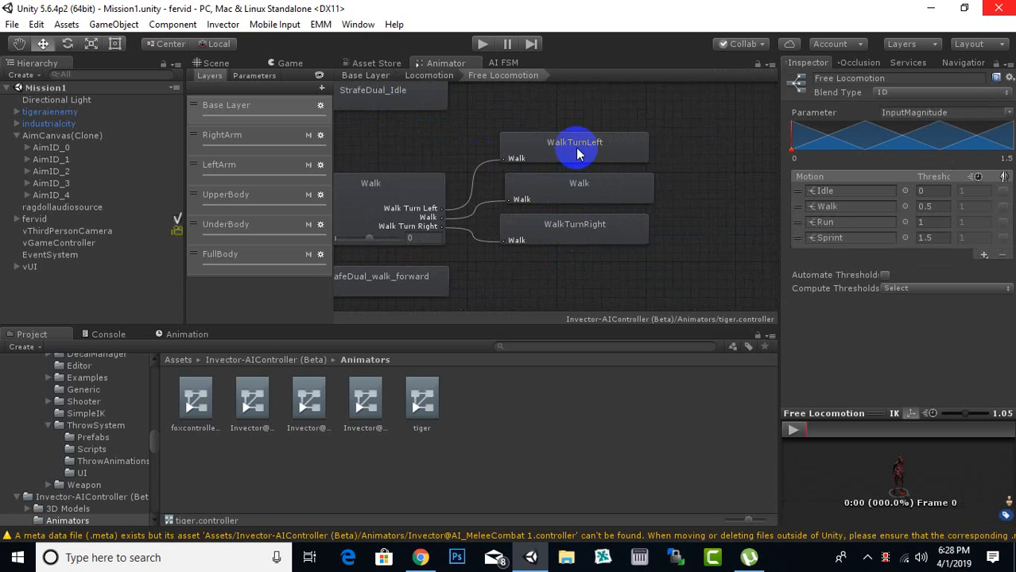
pyautogui.moveTo(436, 154); pyautogui.dragTo(662, 272, button='middle')
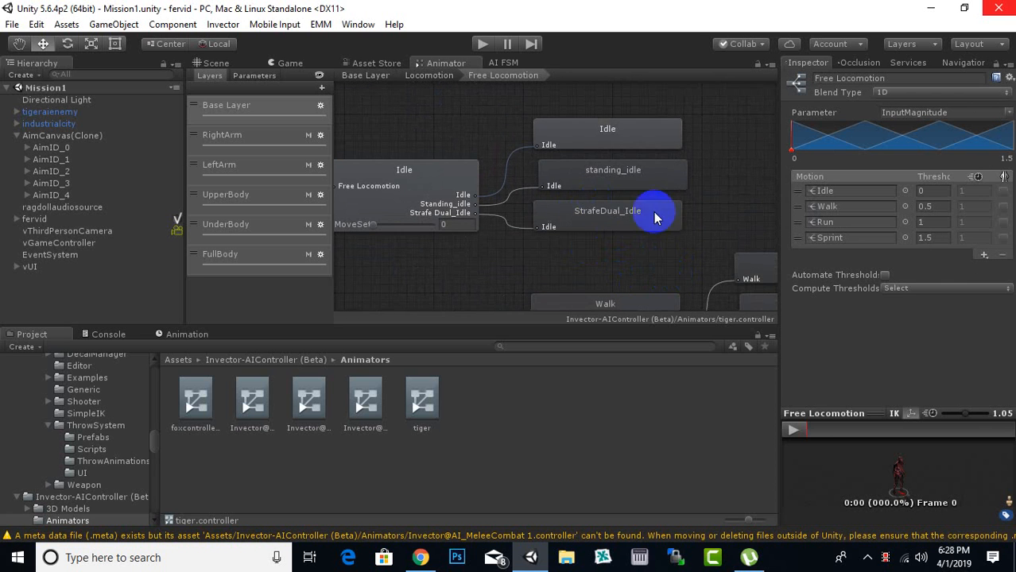
pyautogui.moveTo(581, 268); pyautogui.dragTo(635, 114, button='middle')
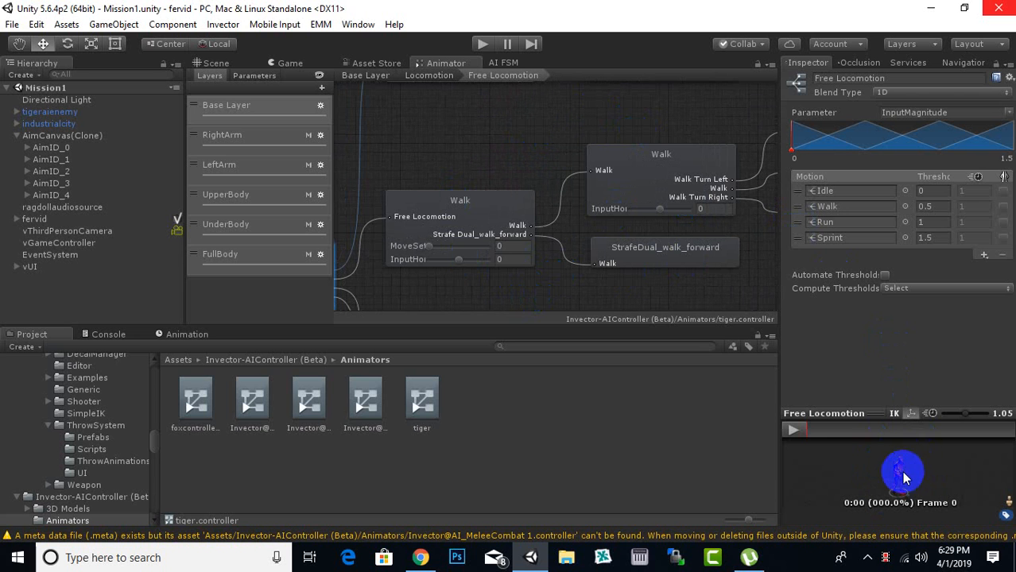
# Step: Open the Tiger folder in Assets and select the root Free Locomotion blend tree to edit its motion list
pyautogui.click(179, 359)
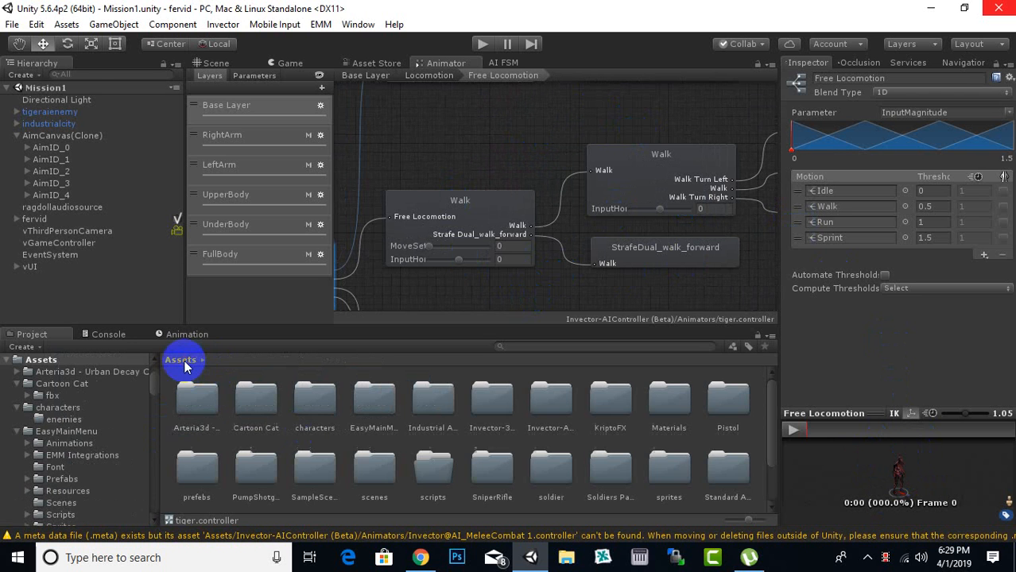
pyautogui.scroll(-2, 357, 469)
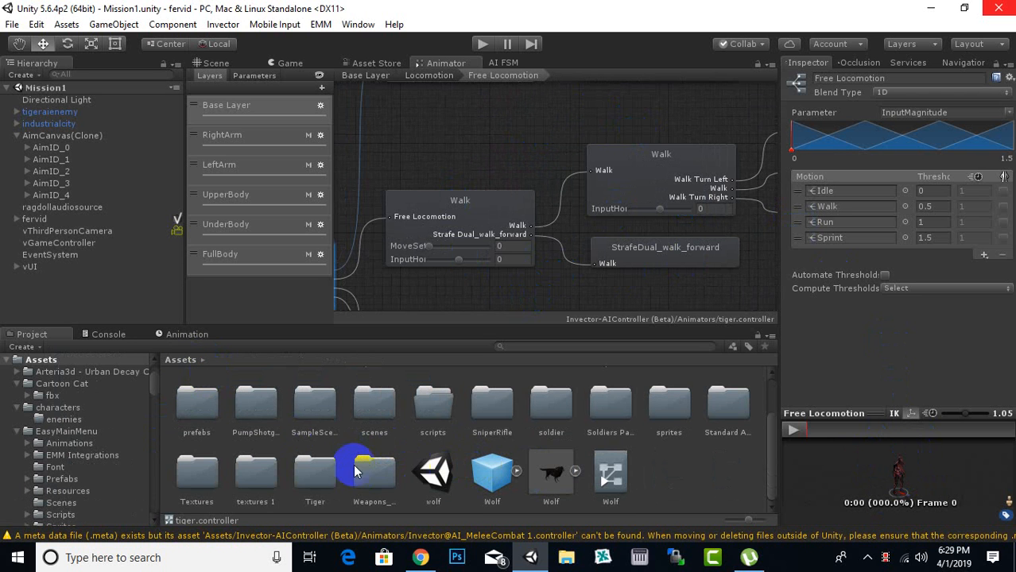
pyautogui.click(317, 473)
pyautogui.doubleClick(327, 475)
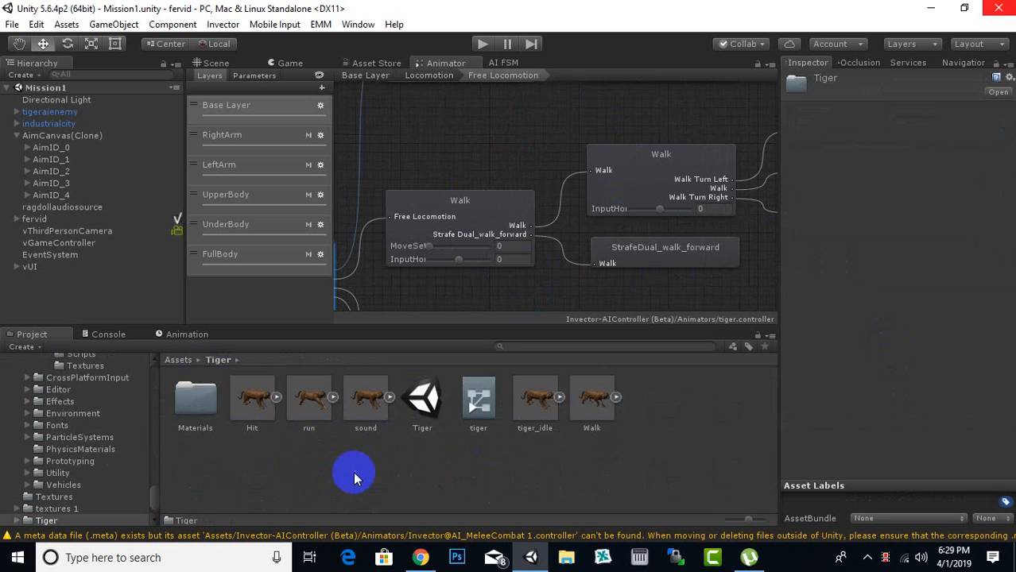
pyautogui.moveTo(517, 200); pyautogui.dragTo(645, 184, button='middle')
pyautogui.moveTo(556, 305); pyautogui.dragTo(557, 219, button='middle')
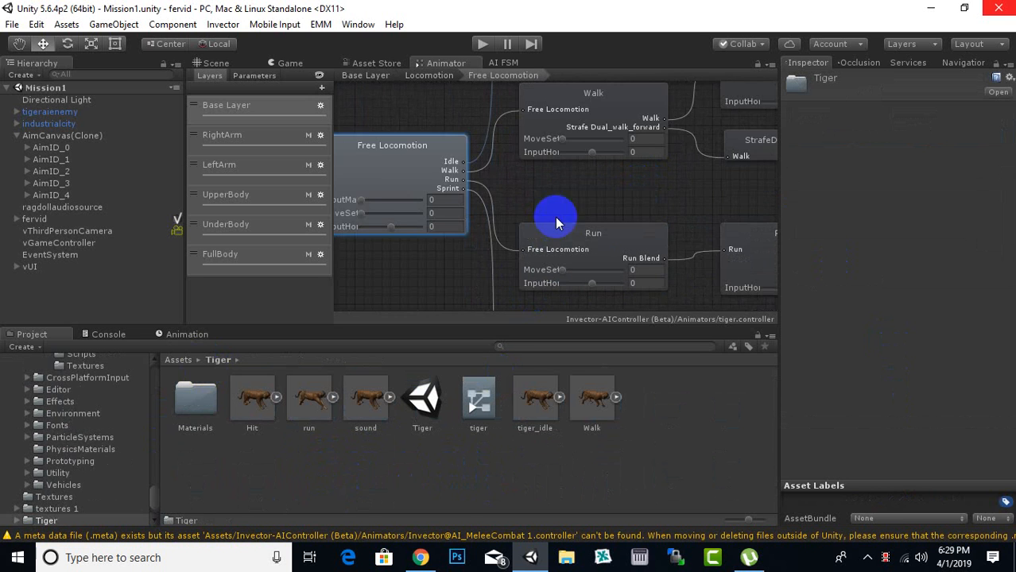
pyautogui.moveTo(461, 272); pyautogui.dragTo(539, 262, button='middle')
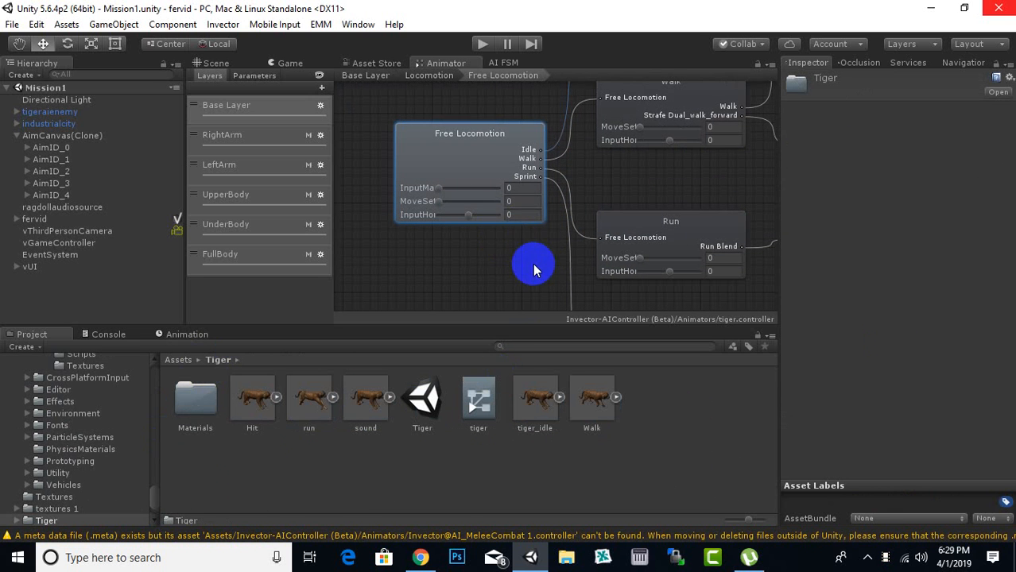
pyautogui.click(453, 158)
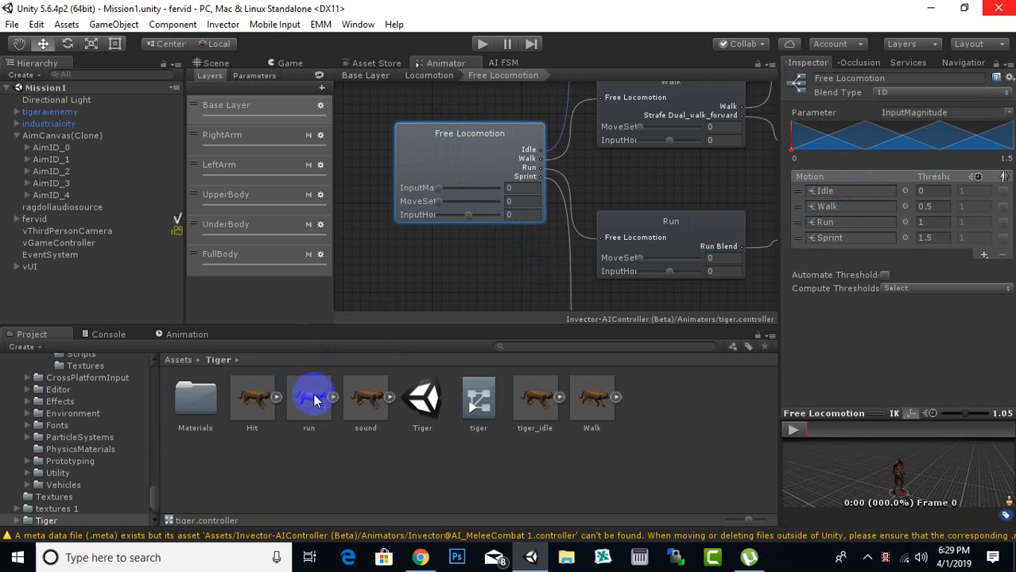
# Step: Replace the Idle branch of the Free Locomotion blend tree with the idle clip from the tiger_idle model
pyautogui.click(559, 397)
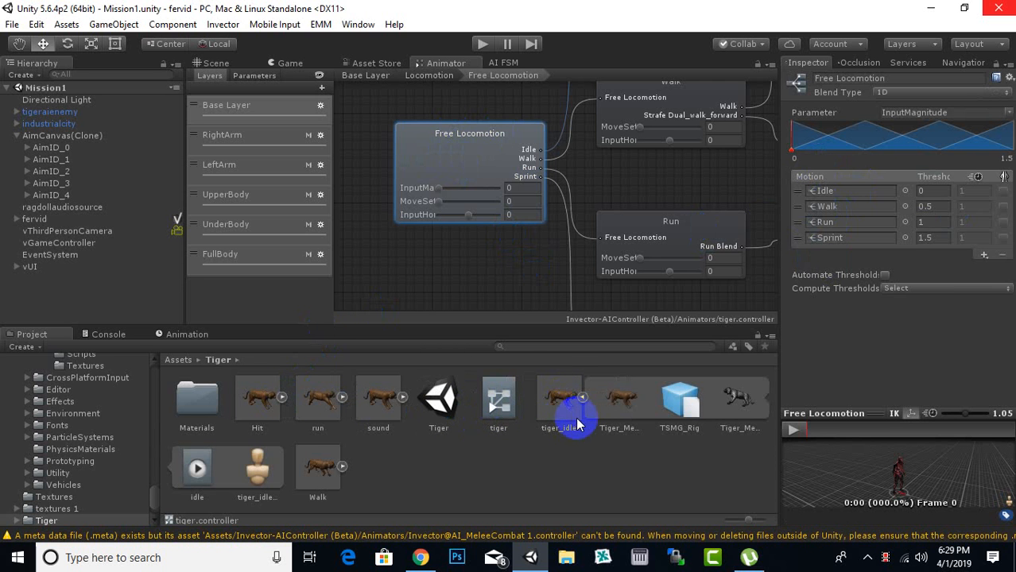
pyautogui.moveTo(195, 467); pyautogui.dragTo(851, 193)
pyautogui.click(531, 310)
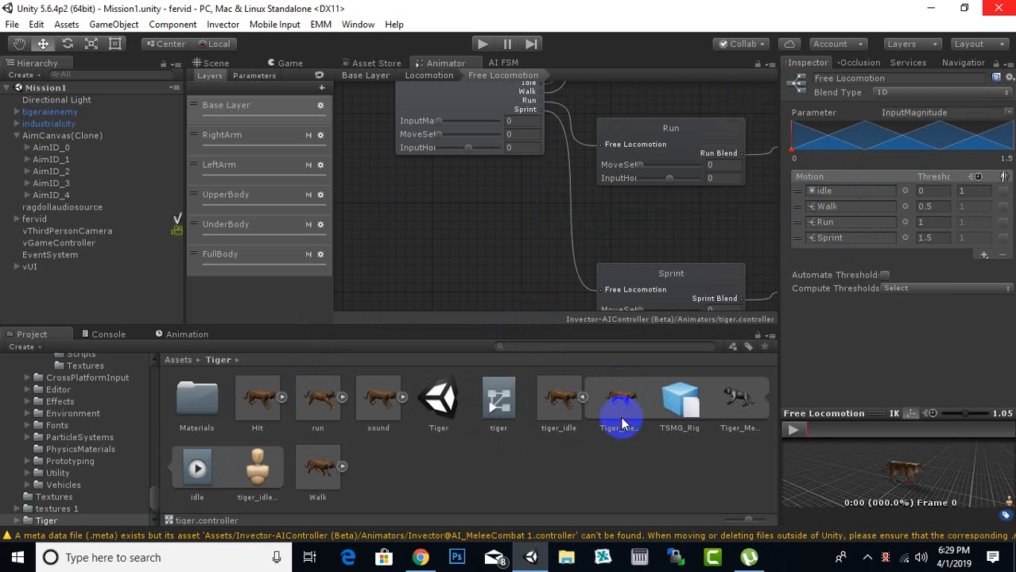
pyautogui.click(585, 398)
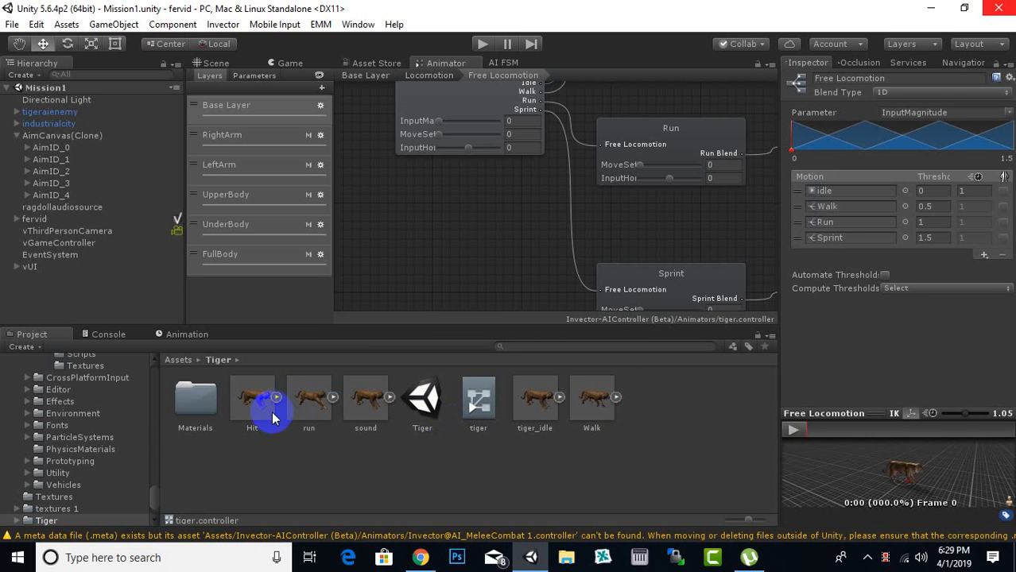
# Step: Replace the Walk branch of the Free Locomotion blend tree with the walk clip from the Walk model
pyautogui.click(616, 398)
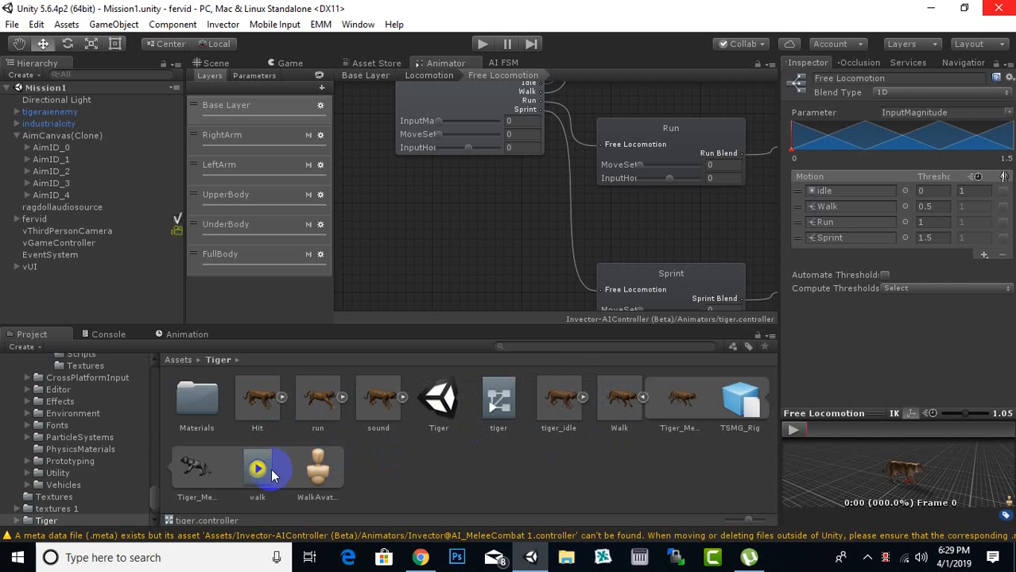
pyautogui.moveTo(262, 469); pyautogui.dragTo(867, 208)
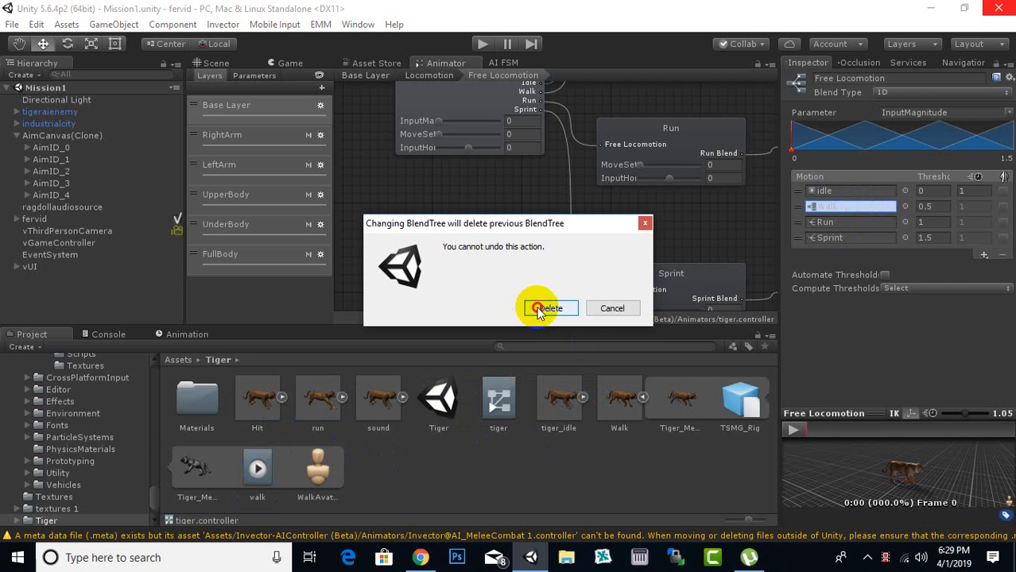
pyautogui.click(537, 306)
pyautogui.click(683, 413)
pyautogui.click(643, 399)
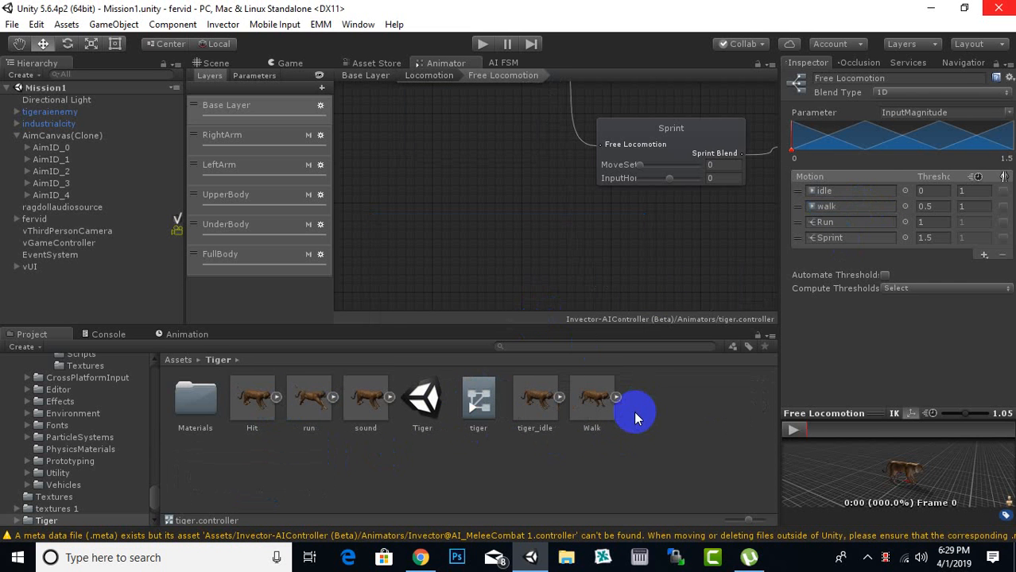
# Step: Replace the Run branch of the Free Locomotion blend tree with the run clip from the run model
pyautogui.click(332, 396)
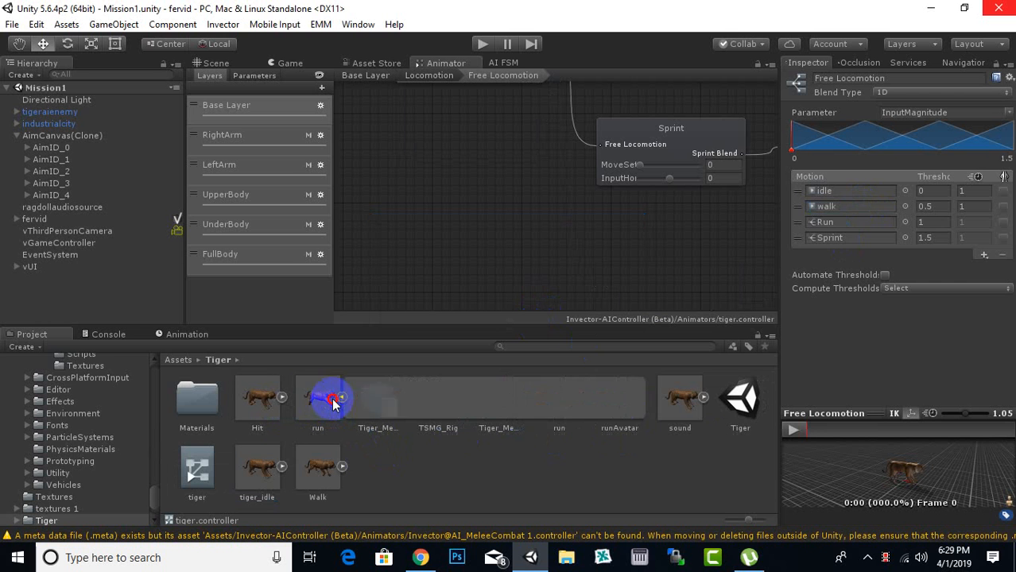
pyautogui.moveTo(561, 400); pyautogui.dragTo(843, 221)
pyautogui.click(545, 306)
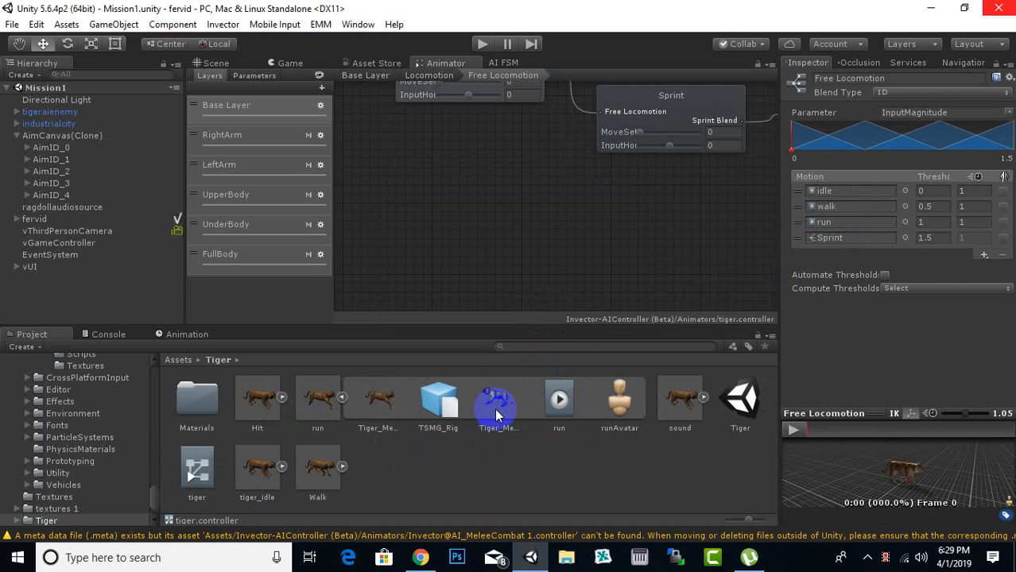
pyautogui.click(342, 398)
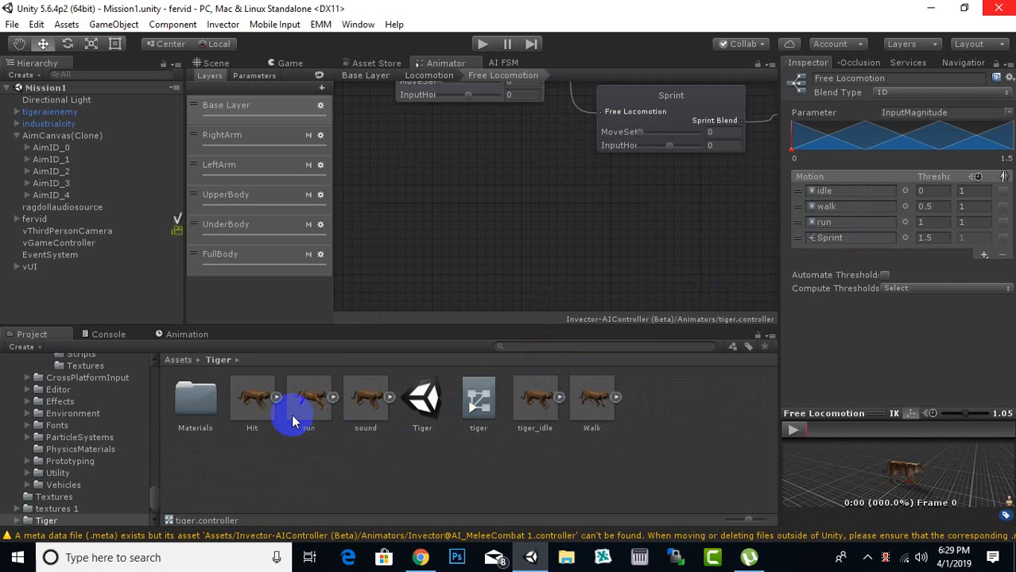
# Step: Replace the Sprint branch of the Free Locomotion blend tree with the hit clip from the Hit model
pyautogui.click(275, 397)
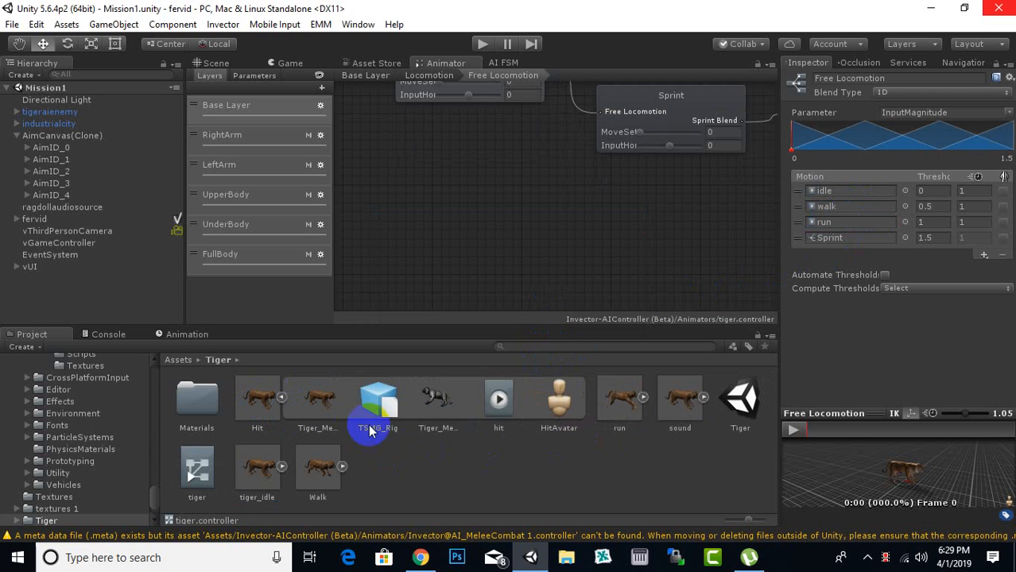
pyautogui.moveTo(497, 399); pyautogui.dragTo(823, 247)
pyautogui.click(547, 305)
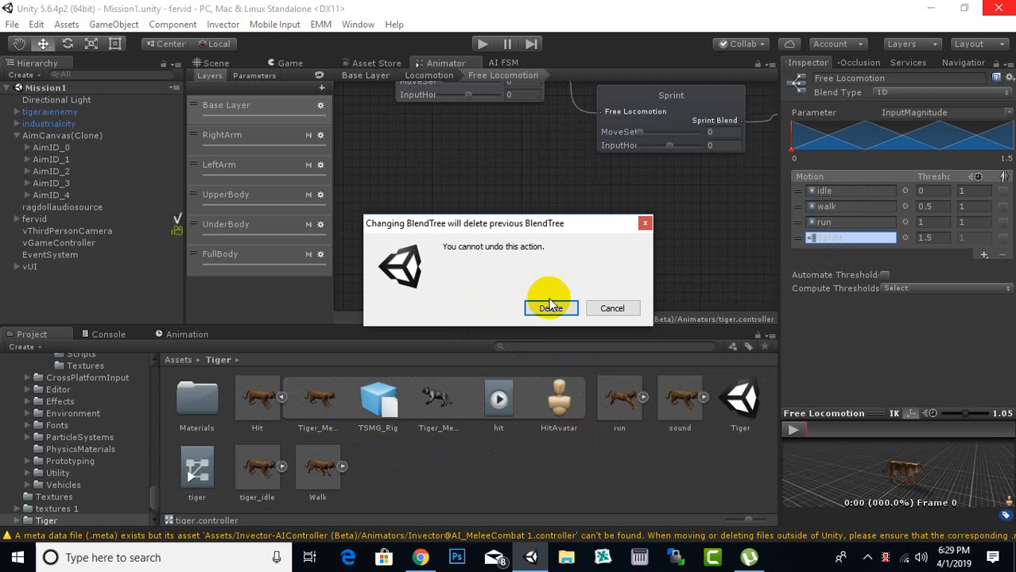
pyautogui.click(281, 397)
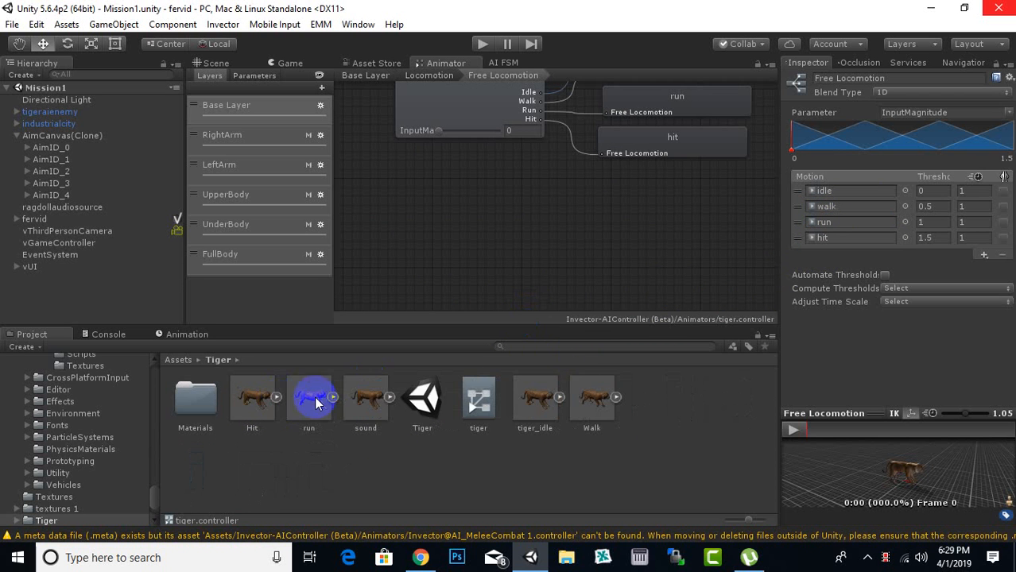
# Step: Inspect the hit and idle clips in the Free Locomotion blend tree and preview the idle animation
pyautogui.moveTo(662, 245); pyautogui.dragTo(555, 331, button='middle')
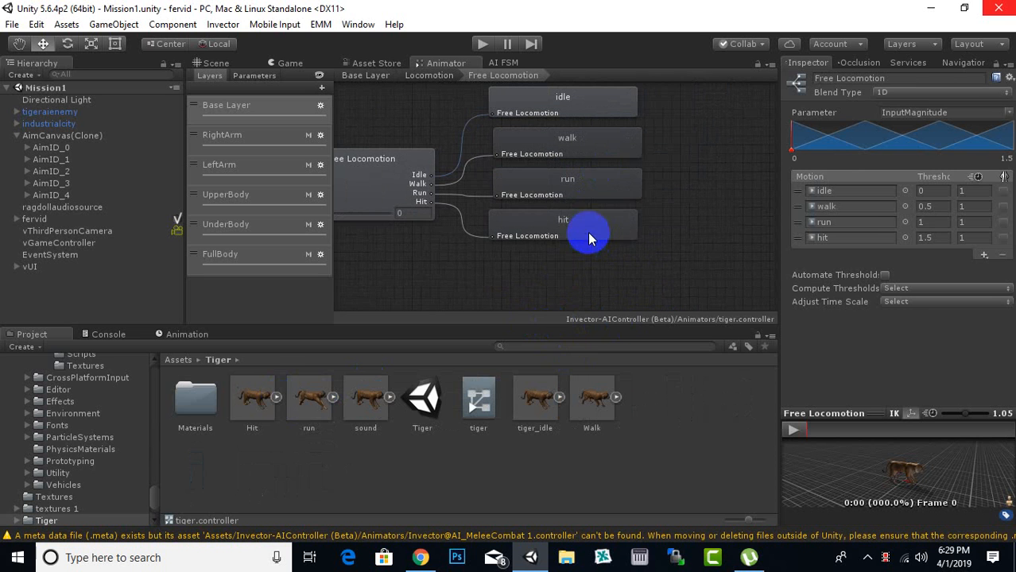
pyautogui.click(595, 232)
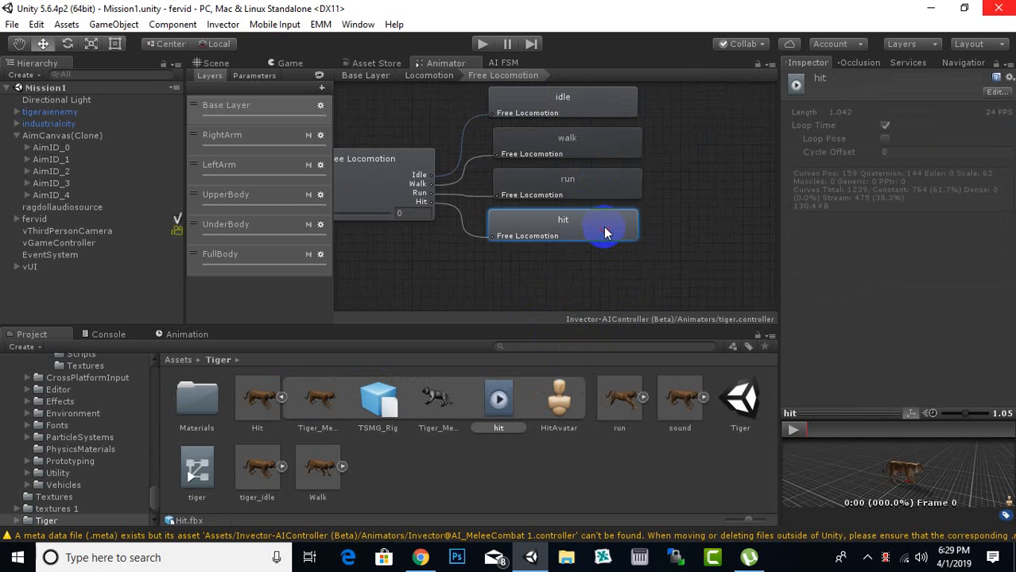
pyautogui.moveTo(682, 194); pyautogui.dragTo(740, 225, button='middle')
pyautogui.click(653, 142)
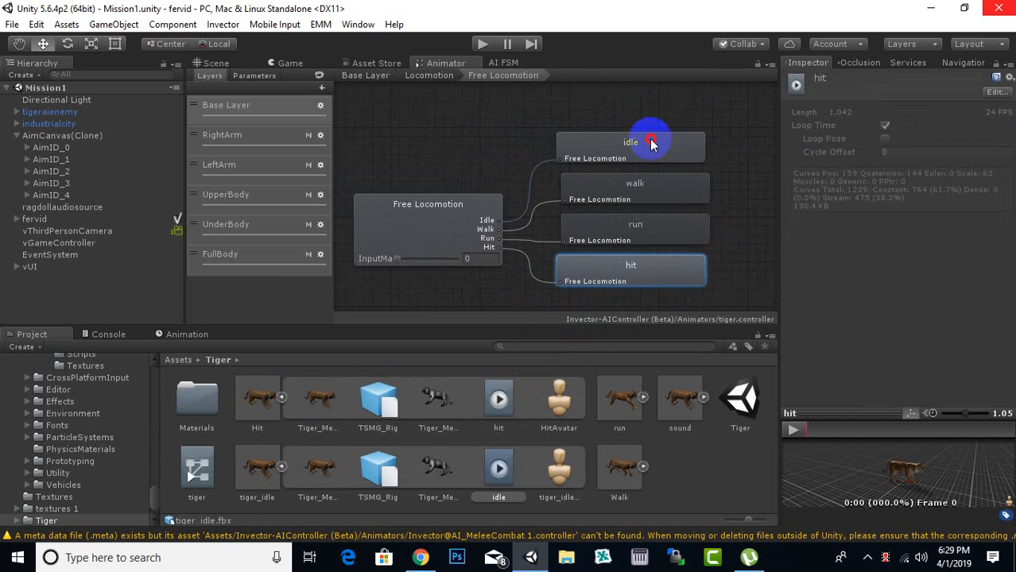
pyautogui.scroll(-1, 525, 225)
pyautogui.moveTo(532, 253); pyautogui.dragTo(827, 410, button='middle')
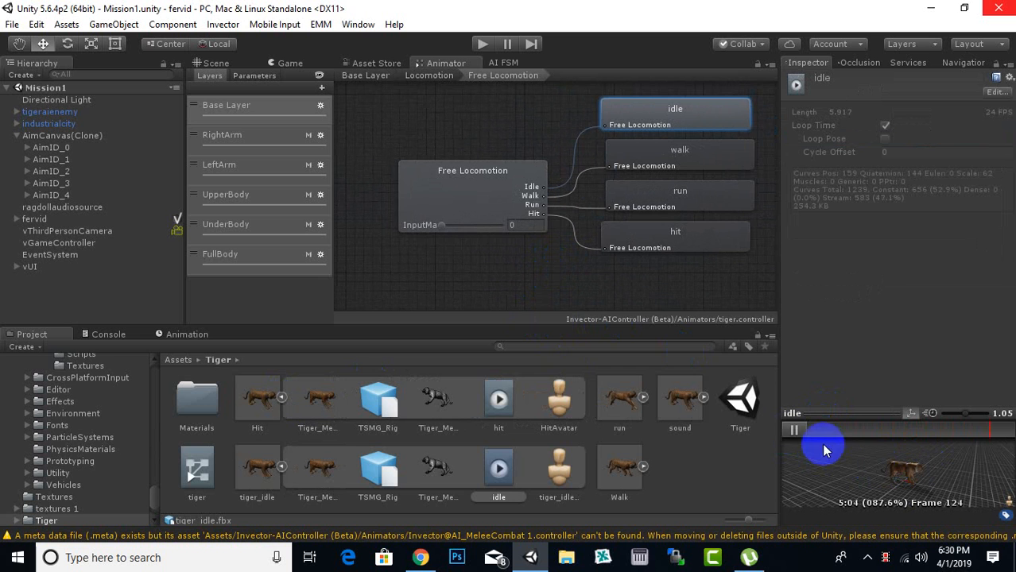
pyautogui.click(793, 429)
pyautogui.moveTo(440, 246); pyautogui.dragTo(407, 260, button='middle')
pyautogui.moveTo(461, 123); pyautogui.dragTo(482, 133, button='middle')
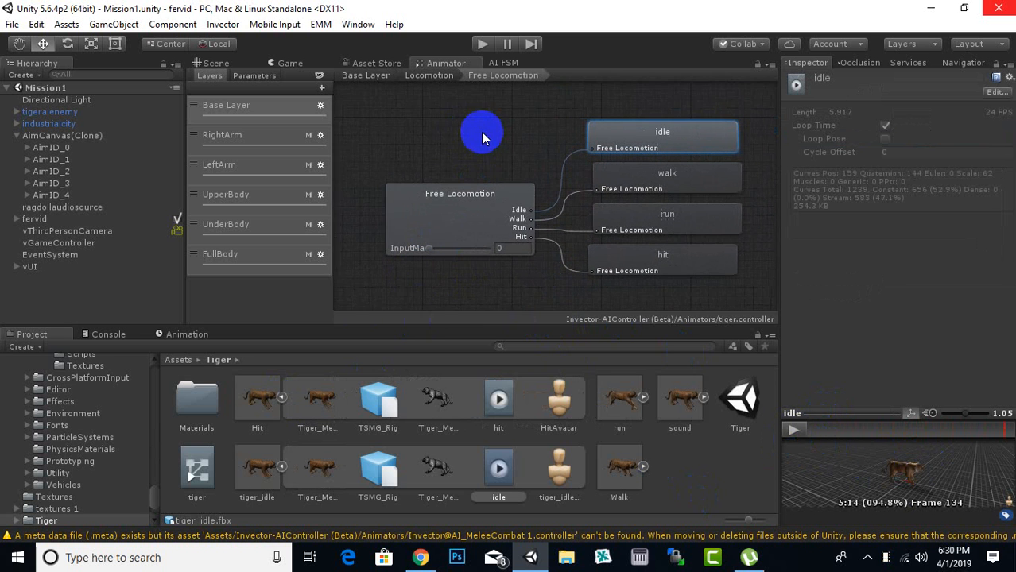
# Step: Return to the Base Layer level of the tiger controller and delete its Actions sub-state machine
pyautogui.click(436, 79)
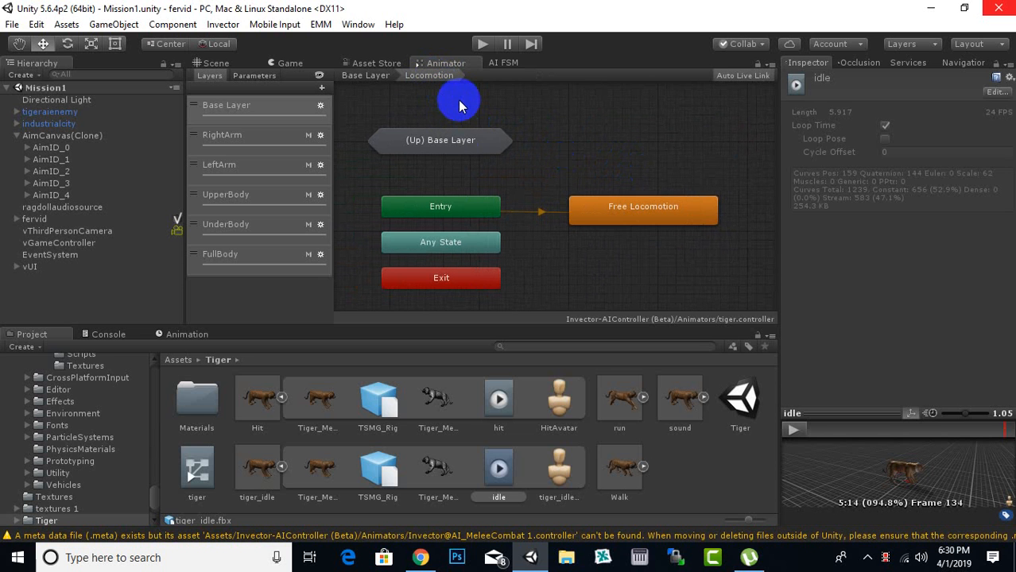
pyautogui.click(370, 75)
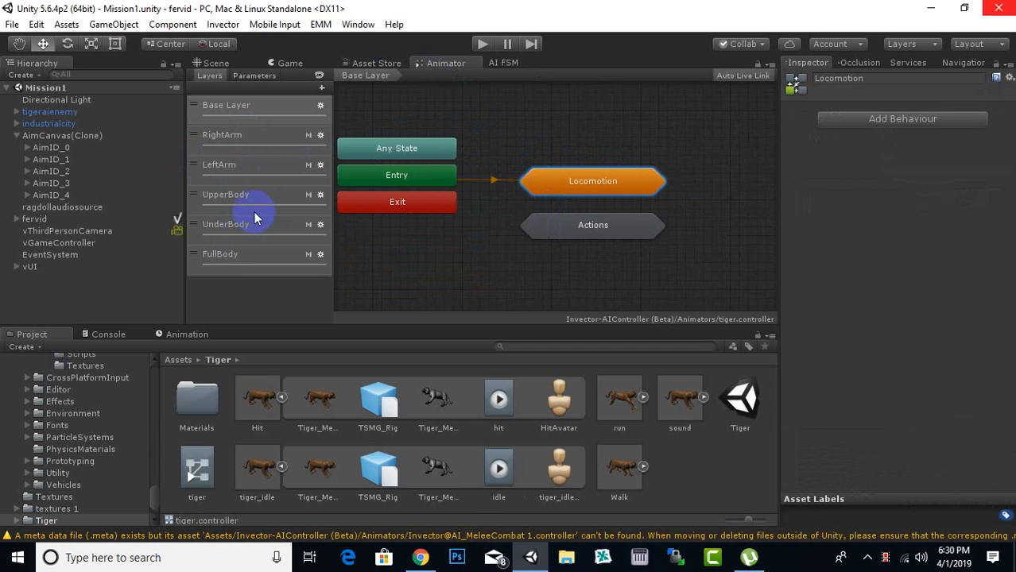
pyautogui.click(597, 228)
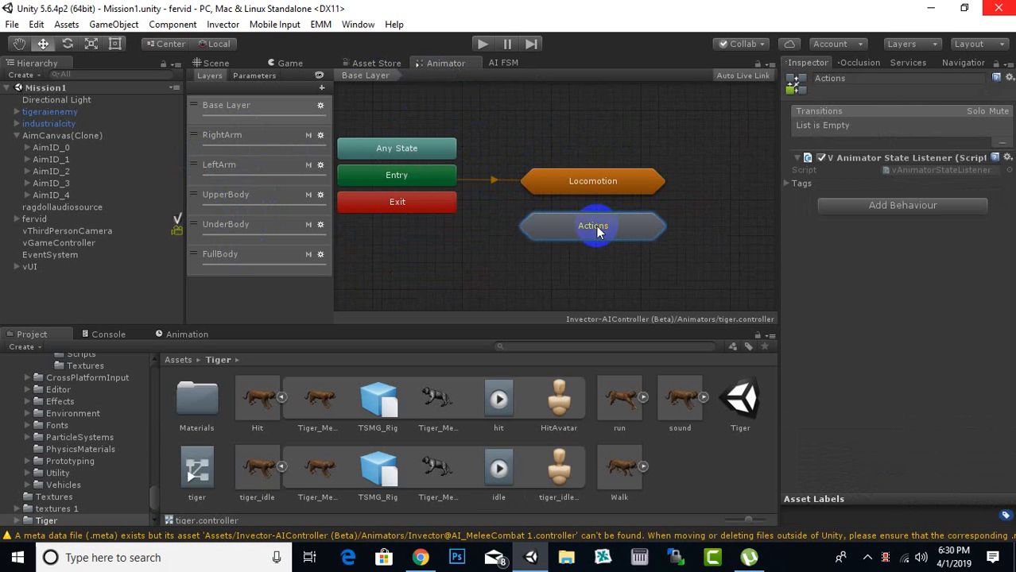
pyautogui.press('Delete')
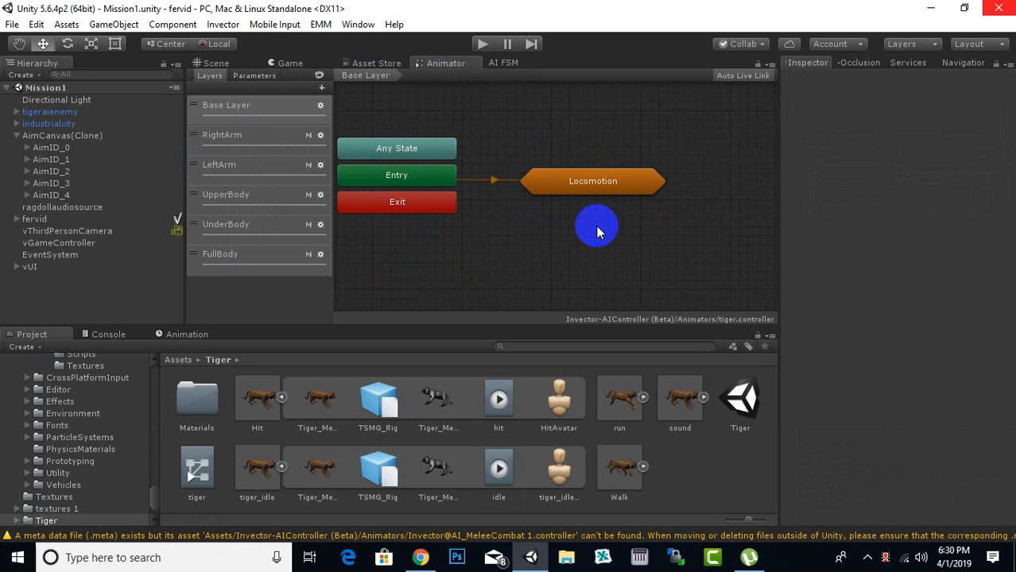
# Step: Check the tiger controller's animation layers and delete the UpperBody and UnderBody layers
pyautogui.click(227, 226)
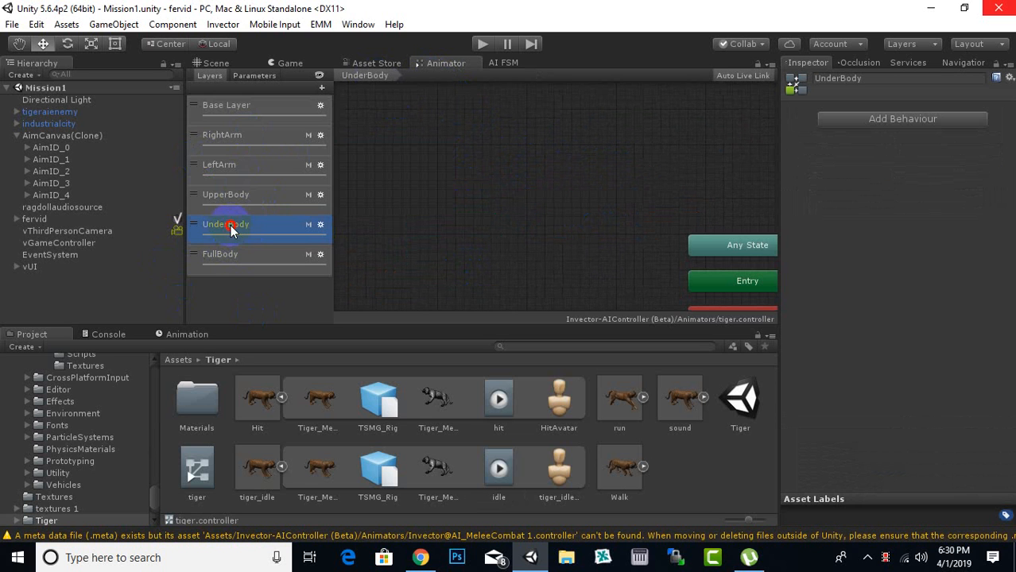
pyautogui.click(221, 109)
pyautogui.click(227, 137)
pyautogui.click(225, 167)
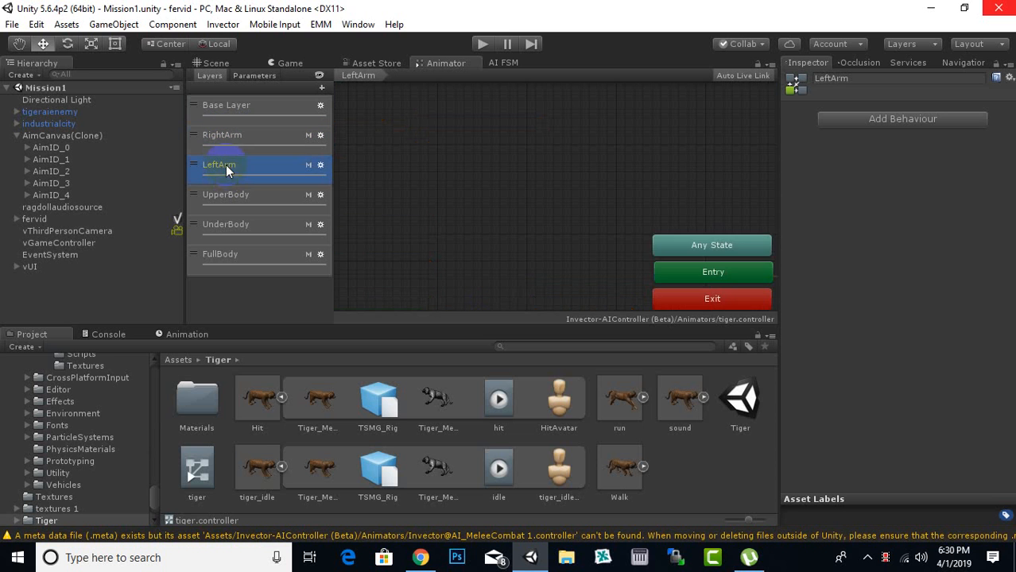
pyautogui.click(230, 196)
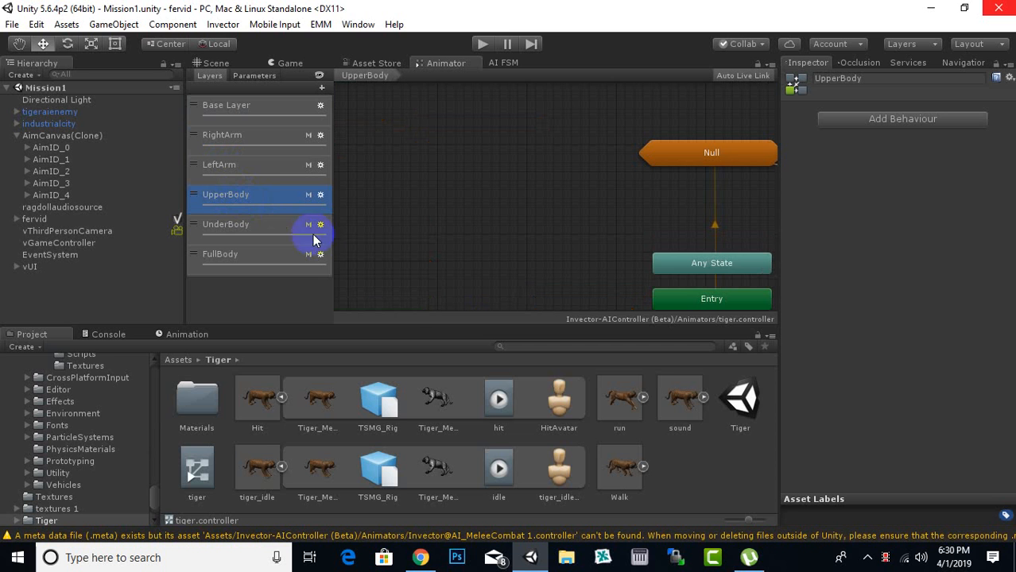
pyautogui.rightClick(264, 199)
pyautogui.click(288, 210)
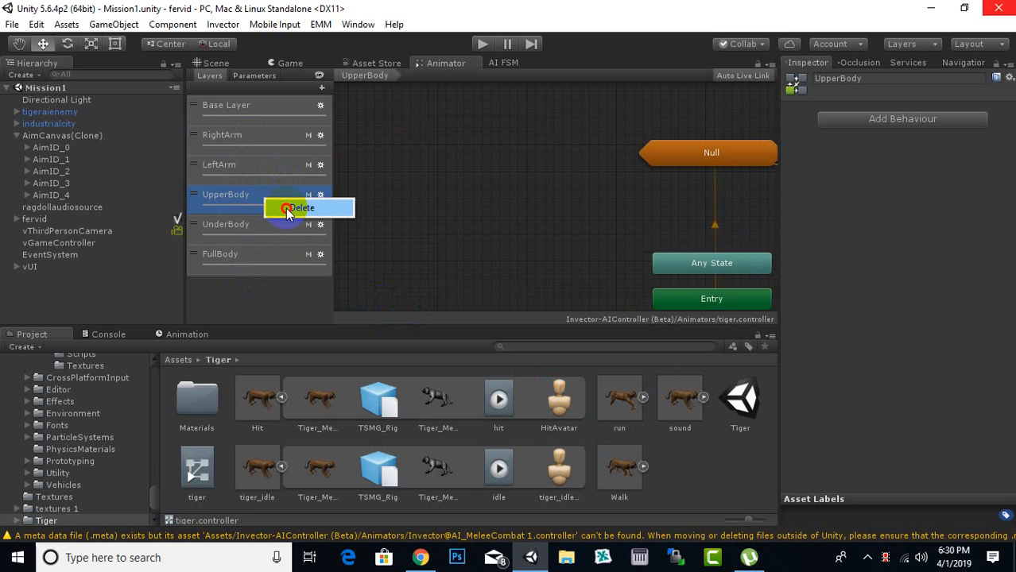
pyautogui.rightClick(225, 173)
pyautogui.click(241, 182)
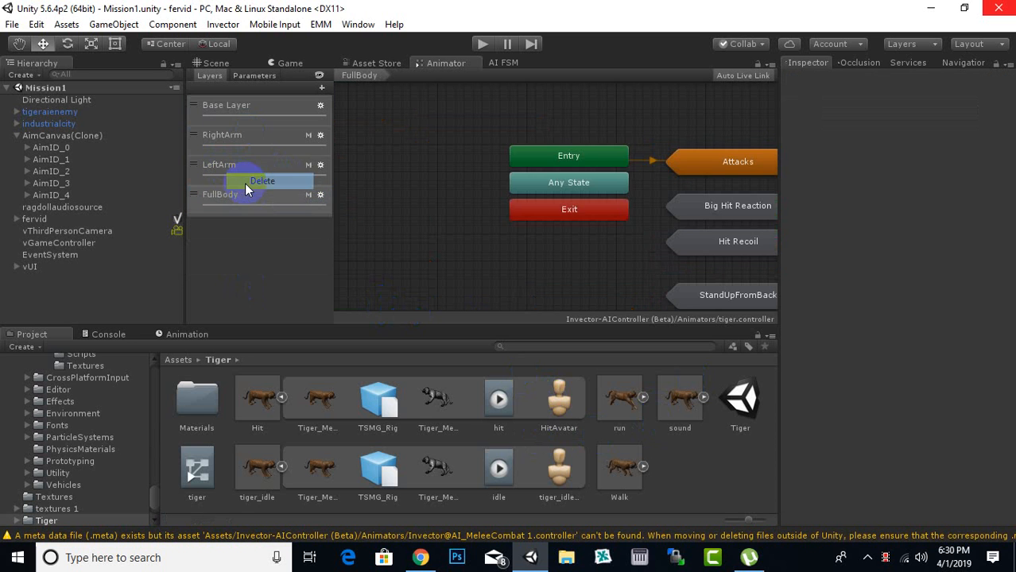
# Step: Delete the LeftArm and RightArm layers from the tiger controller, keeping Base Layer and FullBody
pyautogui.click(223, 164)
pyautogui.rightClick(225, 164)
pyautogui.click(235, 170)
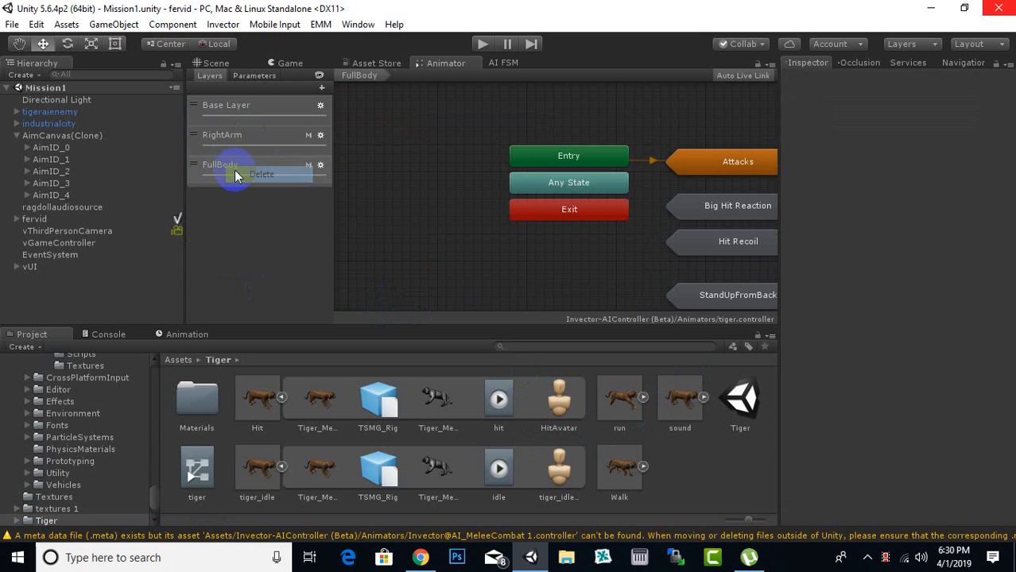
pyautogui.click(232, 139)
pyautogui.rightClick(226, 138)
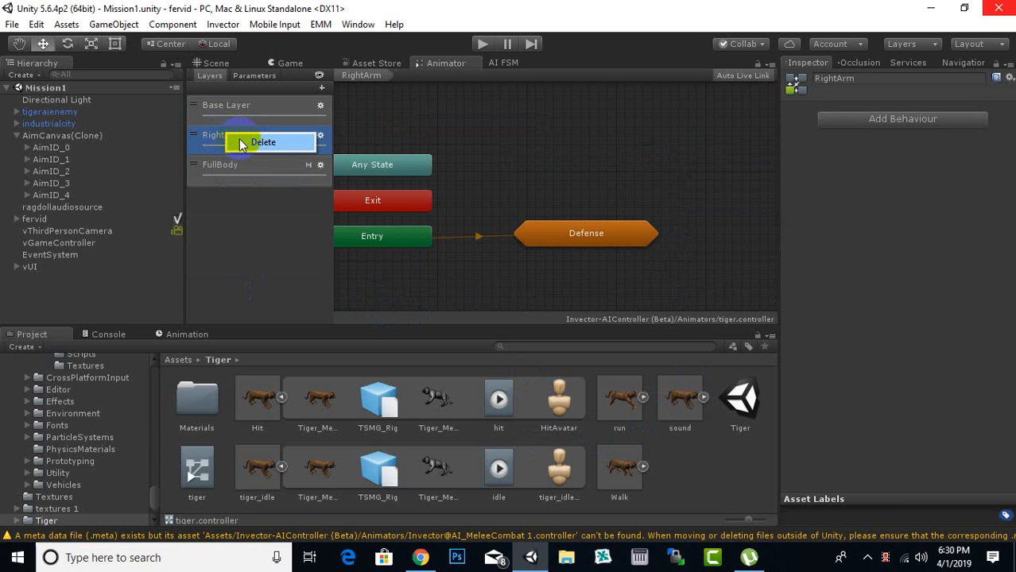
pyautogui.click(262, 143)
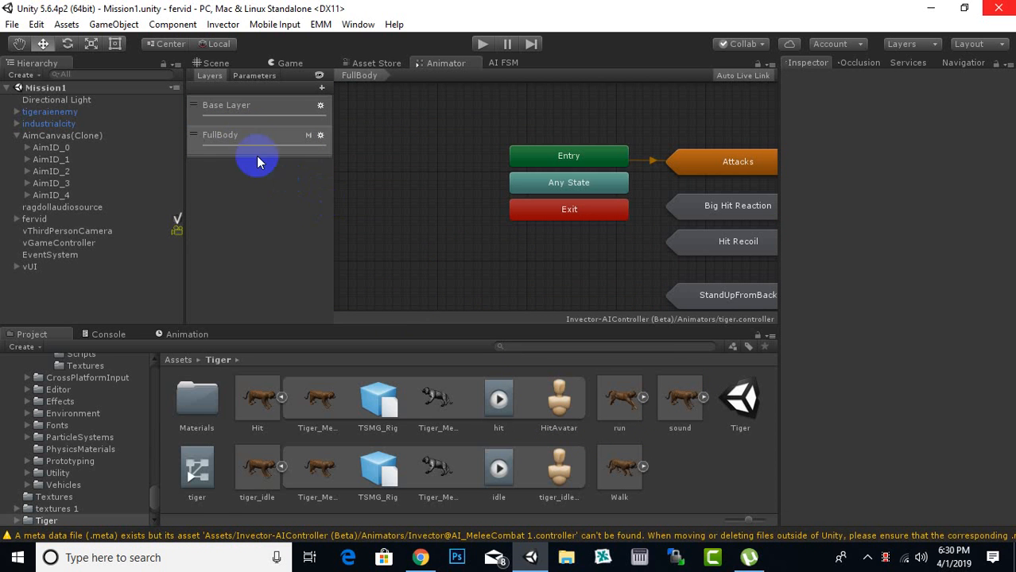
# Step: Delete Big Hit Reaction, Hit Recoil, StandUpFromBack, StandUpFromBelly and Dead from the tiger controller's FullBody layer, keeping Attacks
pyautogui.click(245, 143)
pyautogui.moveTo(428, 251); pyautogui.dragTo(311, 198, button='middle')
pyautogui.click(610, 153)
pyautogui.keyDown('shift'); pyautogui.click(613, 188); pyautogui.keyUp('shift')
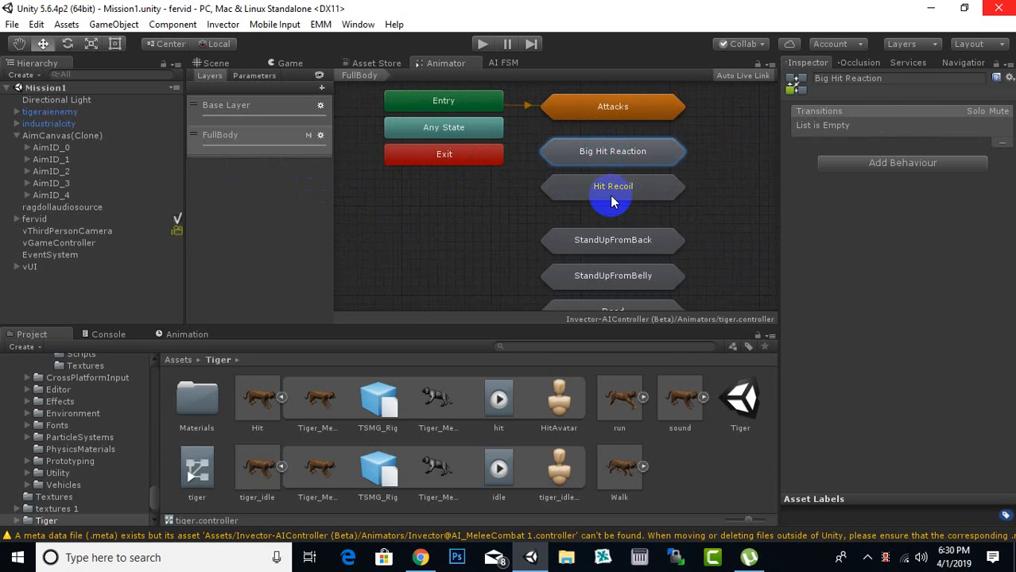
pyautogui.keyDown('shift'); pyautogui.click(610, 238); pyautogui.keyUp('shift')
pyautogui.keyDown('shift'); pyautogui.click(612, 276); pyautogui.keyUp('shift')
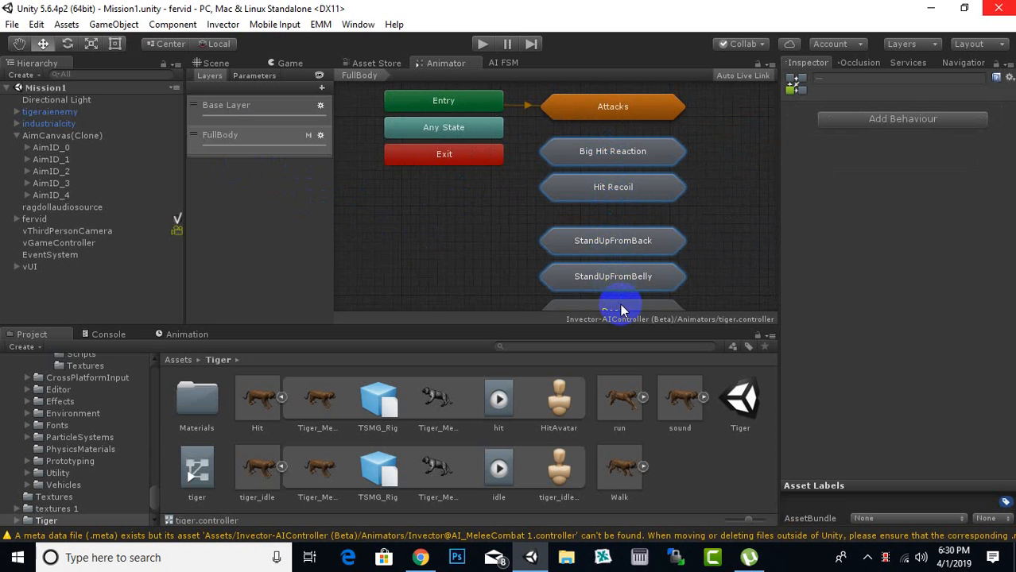
pyautogui.keyDown('shift'); pyautogui.click(617, 307); pyautogui.keyUp('shift')
pyautogui.moveTo(617, 307); pyautogui.dragTo(577, 138, button='middle')
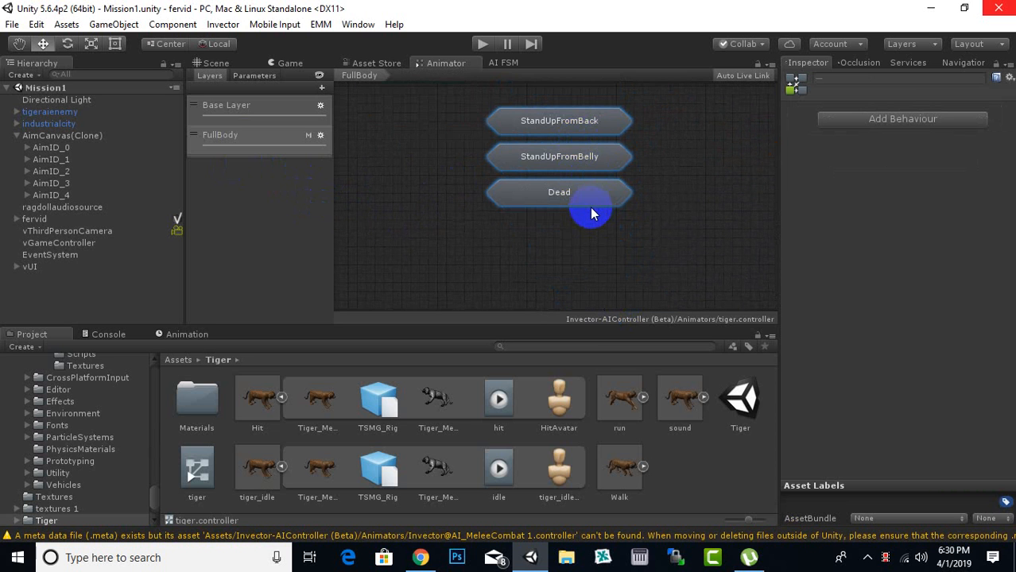
pyautogui.press('Delete')
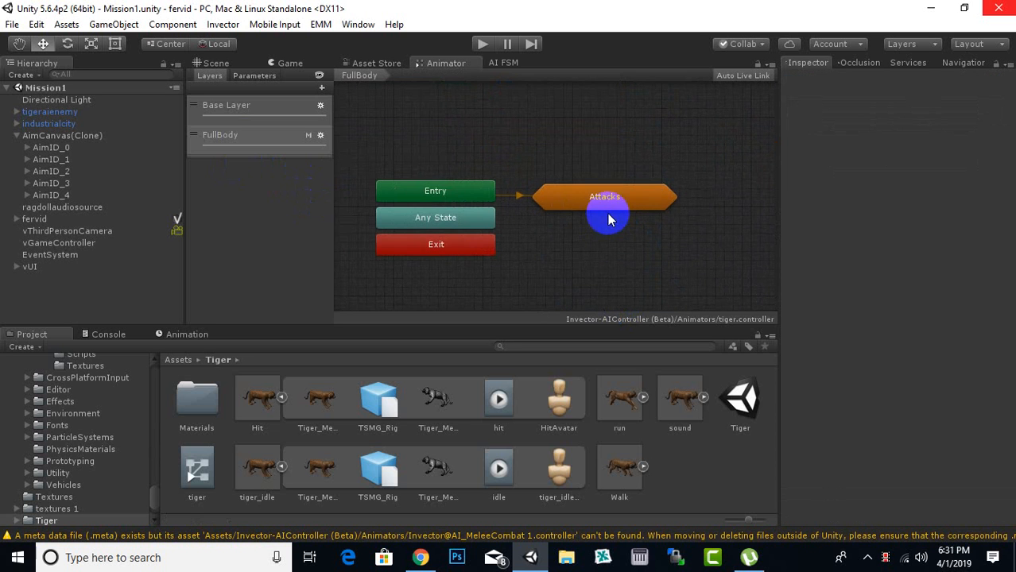
# Step: Delete the StrongAttacks sub-state machine inside the FullBody layer's Attacks state machine and return to the FullBody level
pyautogui.click(605, 199)
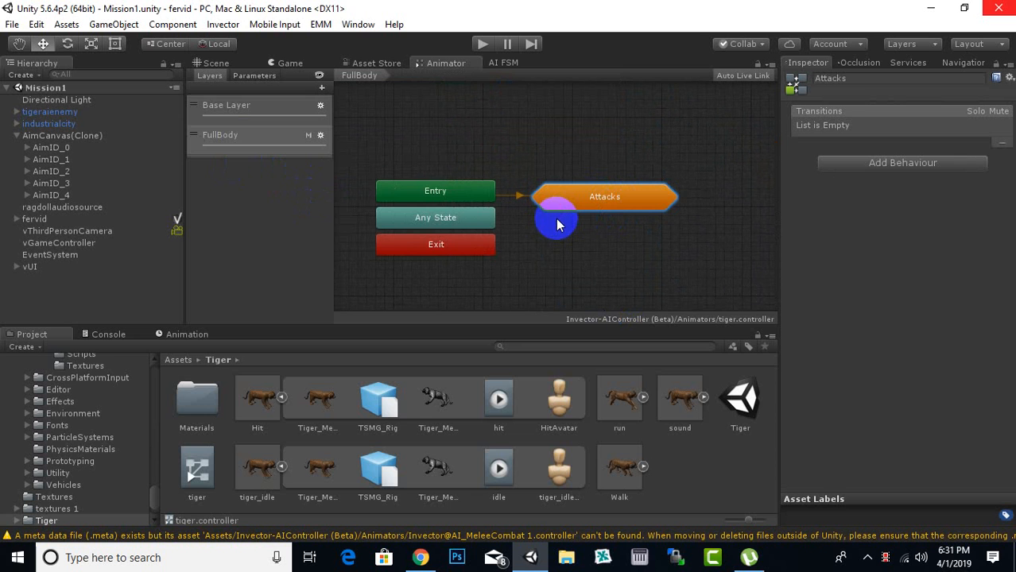
pyautogui.doubleClick(588, 198)
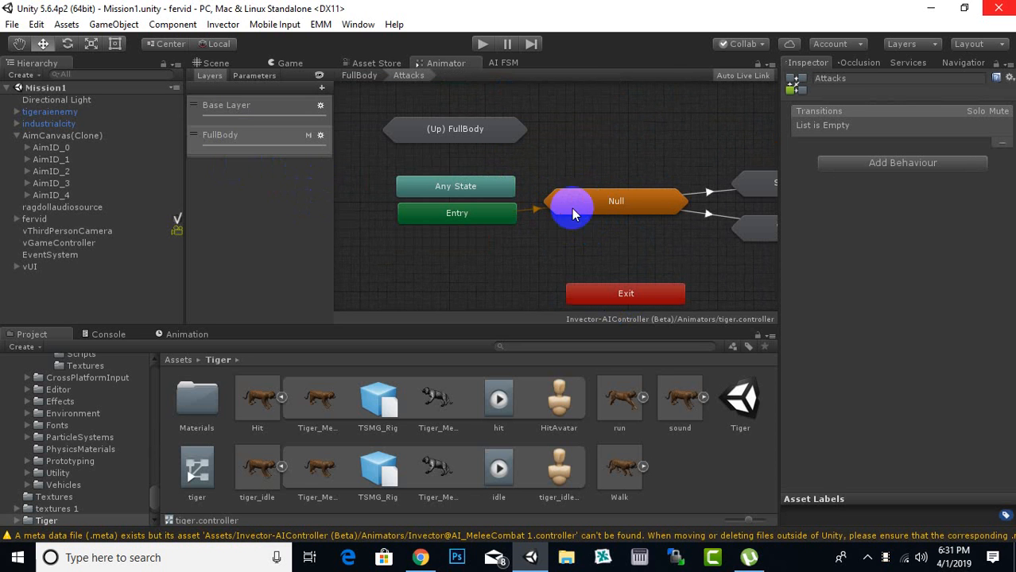
pyautogui.moveTo(604, 161); pyautogui.dragTo(535, 159, button='middle')
pyautogui.click(705, 187)
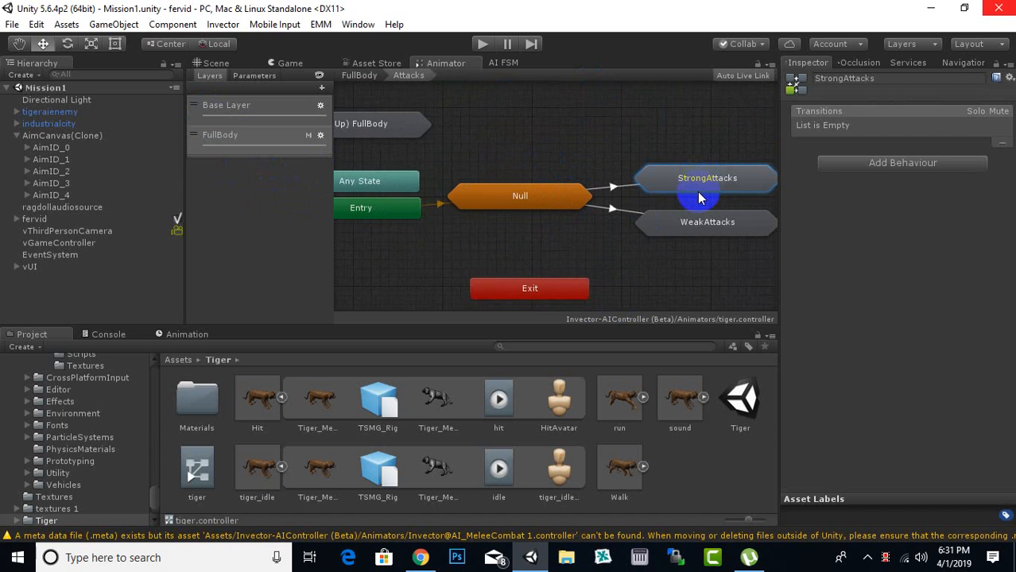
pyautogui.press('Delete')
pyautogui.moveTo(637, 201); pyautogui.dragTo(558, 157, button='middle')
pyautogui.click(616, 189)
pyautogui.press('Delete')
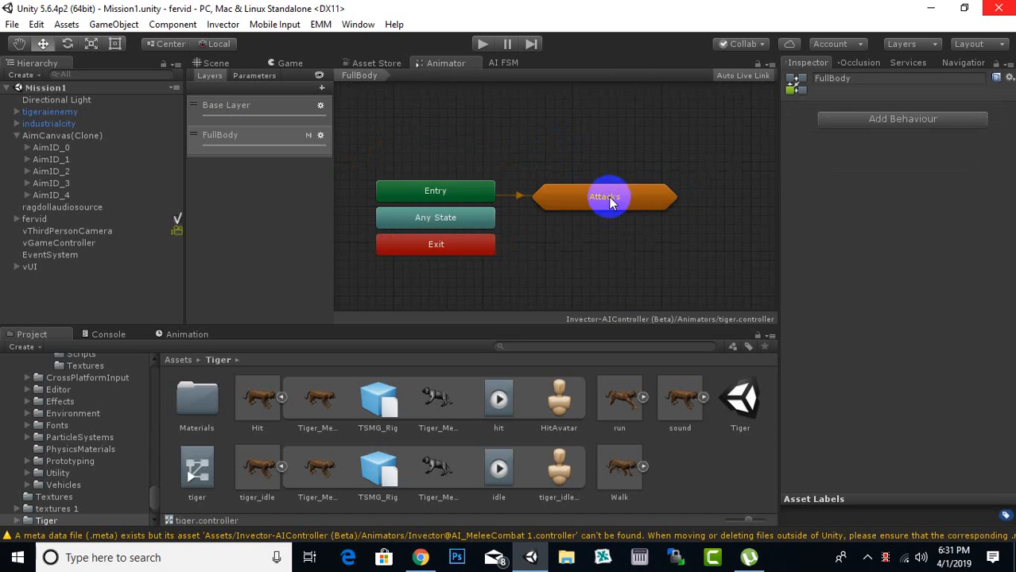
# Step: Reopen the Attacks state machine and check the transition from Null to WeakAttacks
pyautogui.moveTo(527, 237); pyautogui.dragTo(579, 221, button='middle')
pyautogui.click(613, 193)
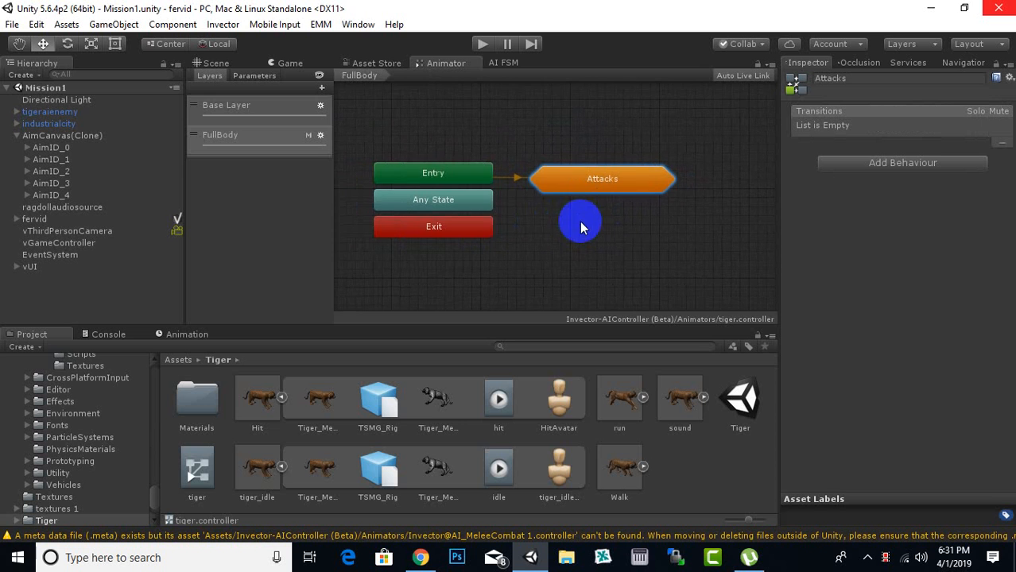
pyautogui.doubleClick(578, 176)
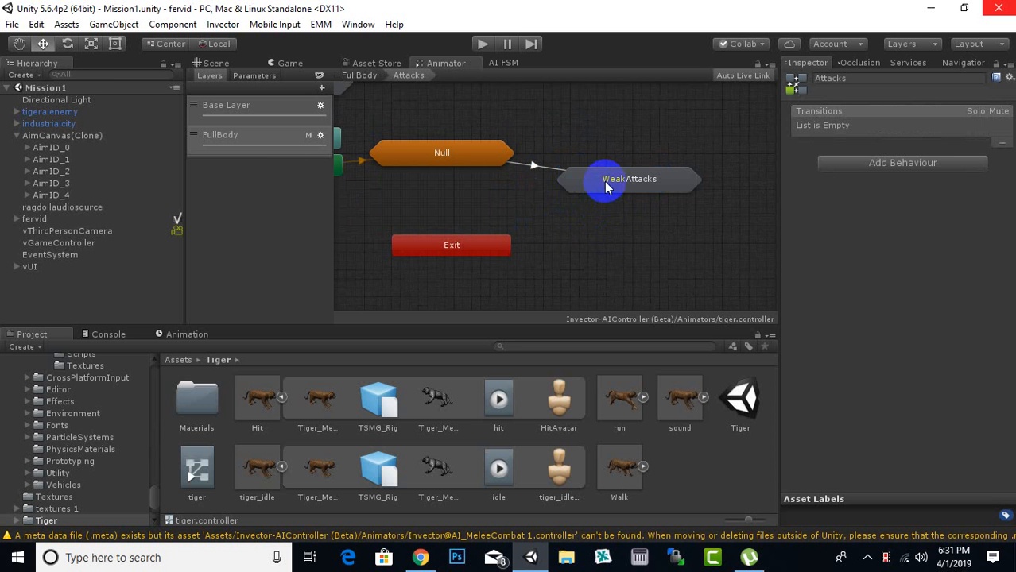
pyautogui.click(606, 185)
pyautogui.moveTo(605, 185); pyautogui.dragTo(654, 240, button='middle')
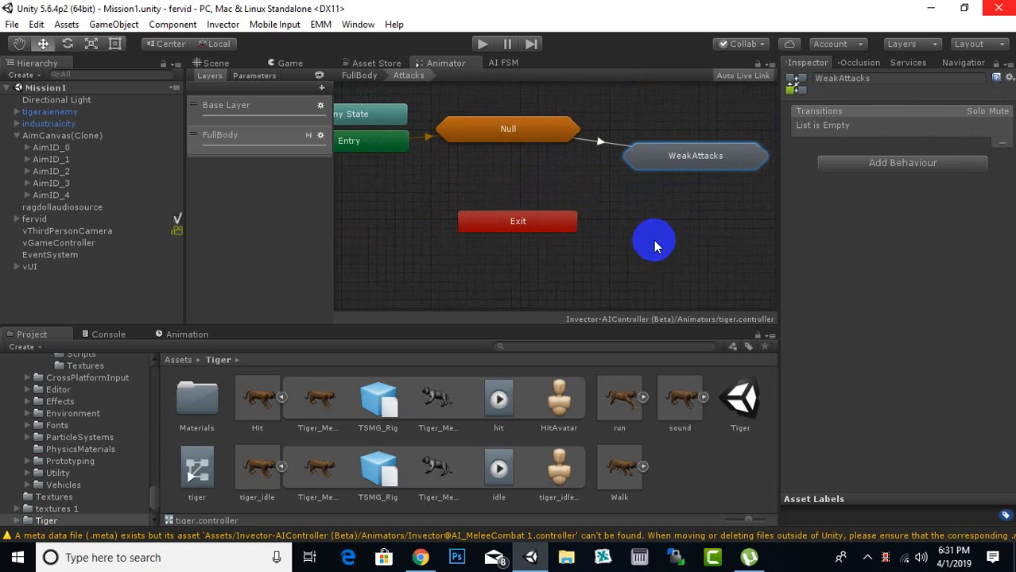
pyautogui.scroll(1, 655, 228)
pyautogui.moveTo(616, 172); pyautogui.dragTo(646, 184, button='middle')
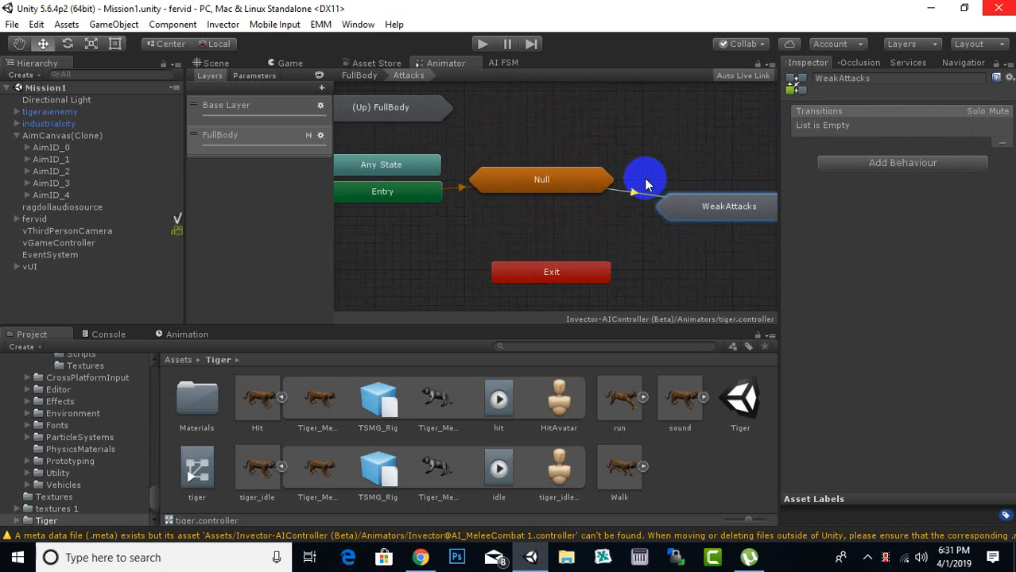
# Step: Review the Base Layer's Locomotion state machine and its Free Locomotion blend tree, and return to the Base Layer level
pyautogui.click(271, 106)
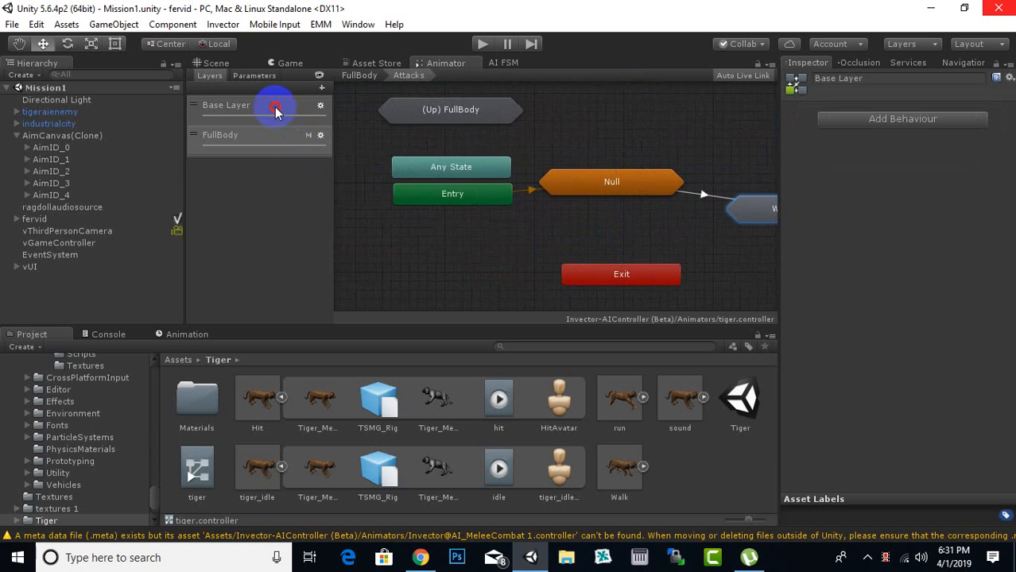
pyautogui.moveTo(422, 196); pyautogui.dragTo(685, 208, button='middle')
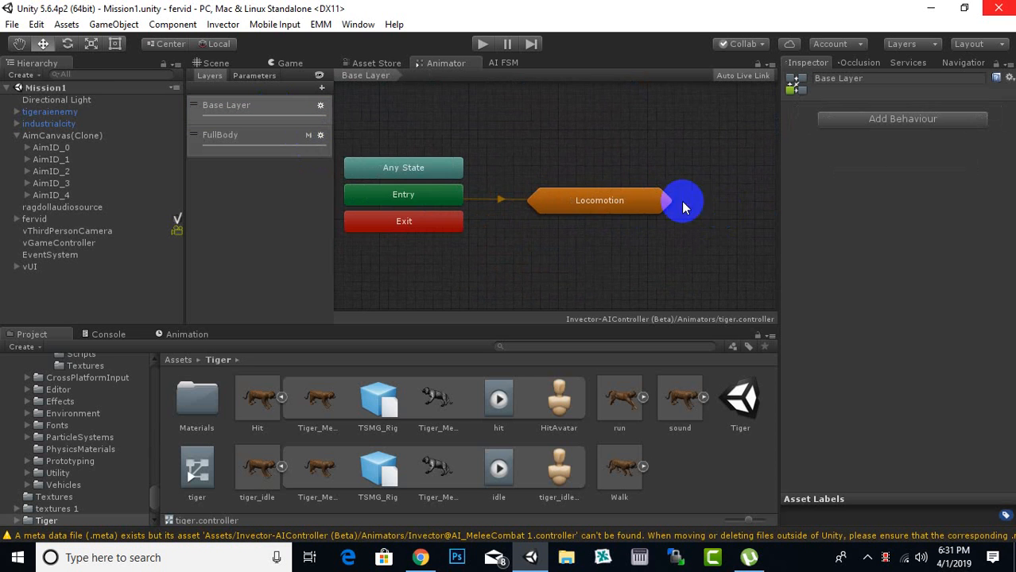
pyautogui.moveTo(610, 199); pyautogui.dragTo(594, 191, button='middle')
pyautogui.doubleClick(593, 192)
pyautogui.moveTo(663, 191); pyautogui.dragTo(637, 220, button='middle')
pyautogui.doubleClick(567, 205)
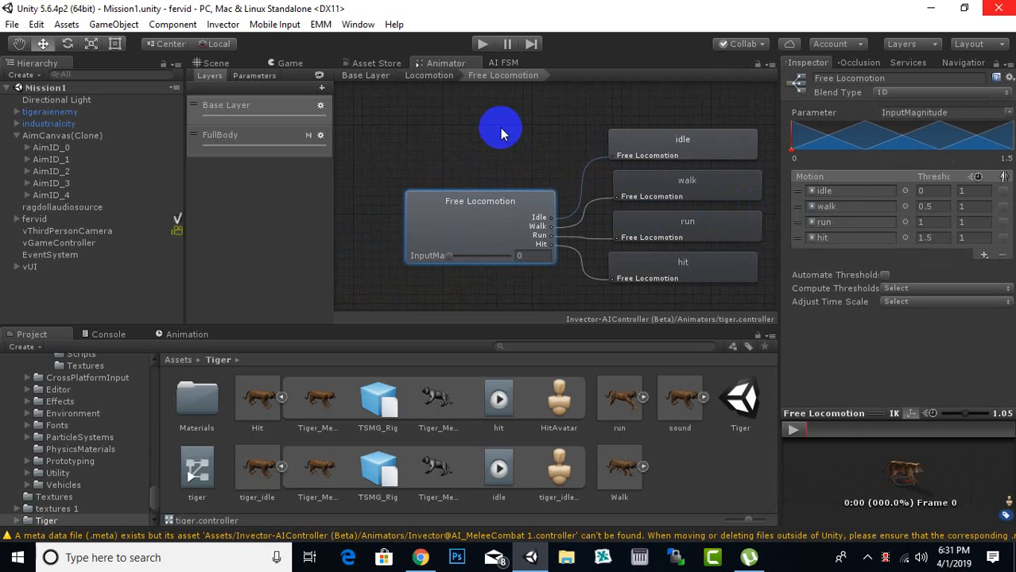
pyautogui.click(434, 80)
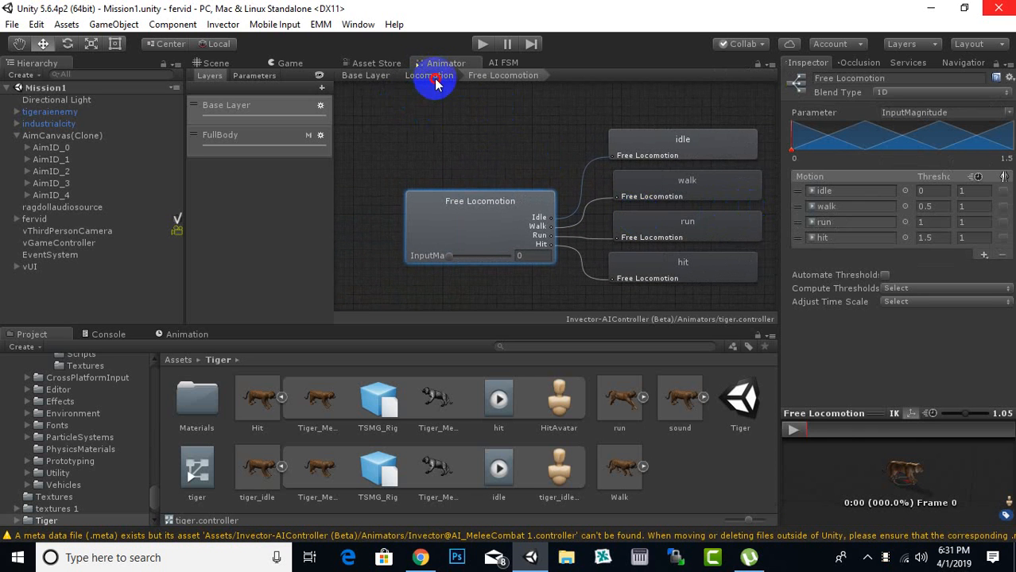
pyautogui.click(381, 78)
pyautogui.moveTo(490, 240); pyautogui.dragTo(548, 216, button='middle')
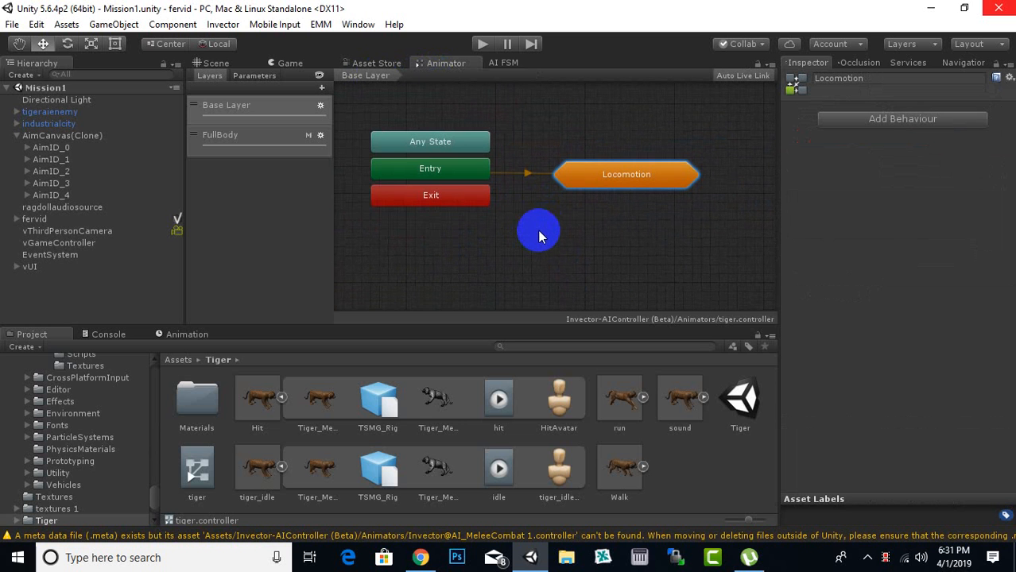
# Step: Collapse the expanded Hit and tiger_idle models in the Tiger assets folder
pyautogui.click(280, 397)
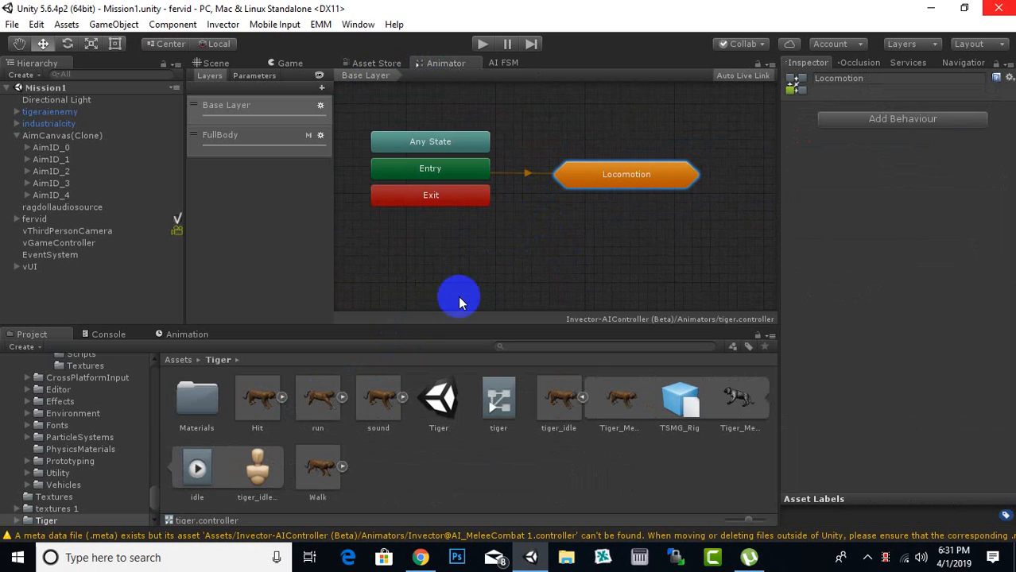
pyautogui.click(583, 399)
pyautogui.moveTo(400, 232); pyautogui.dragTo(439, 253, button='middle')
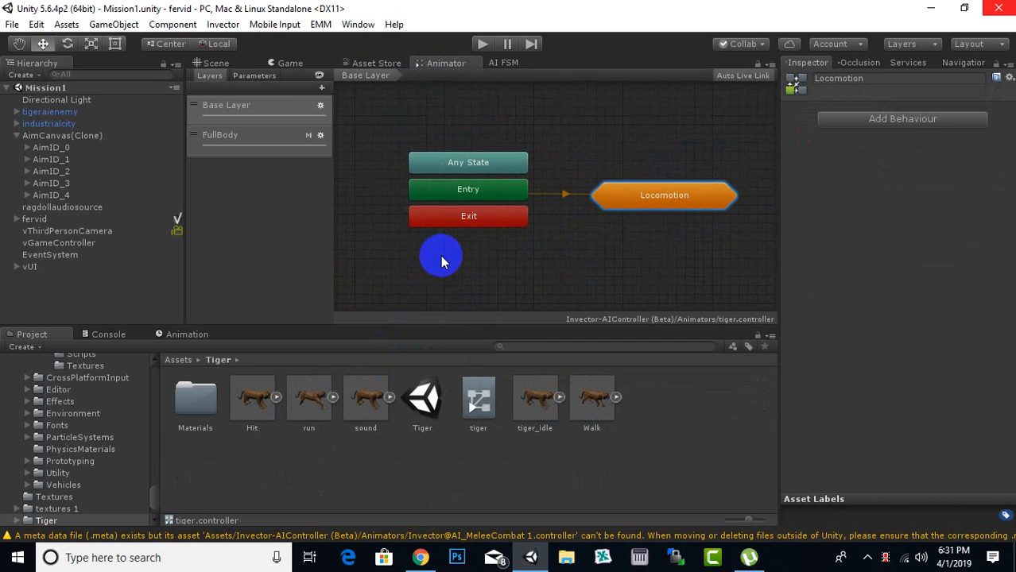
# Step: Return to the scene, select tigeraienemy and disable Turn On Spot Anim in its AI Basic Controller's Movement settings
pyautogui.click(228, 68)
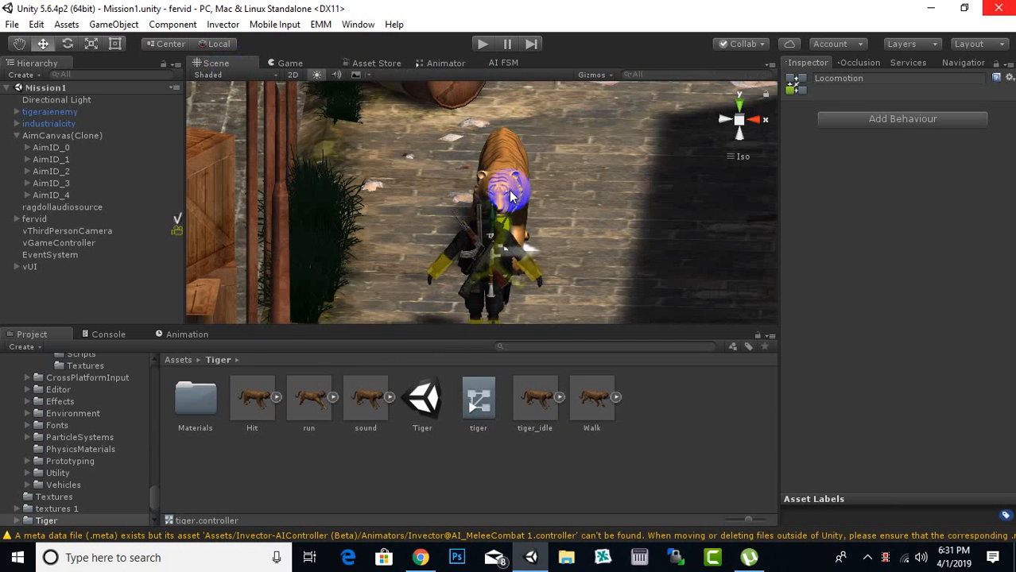
pyautogui.scroll(2, 550, 186)
pyautogui.keyDown('alt'); pyautogui.moveTo(551, 187); pyautogui.dragTo(356, 227); pyautogui.keyUp('alt')
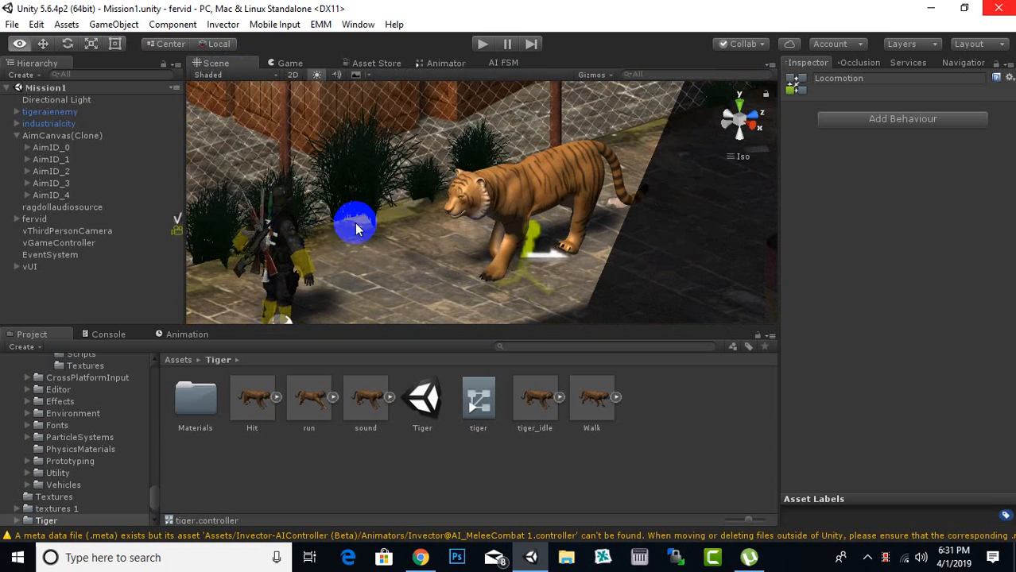
pyautogui.click(49, 112)
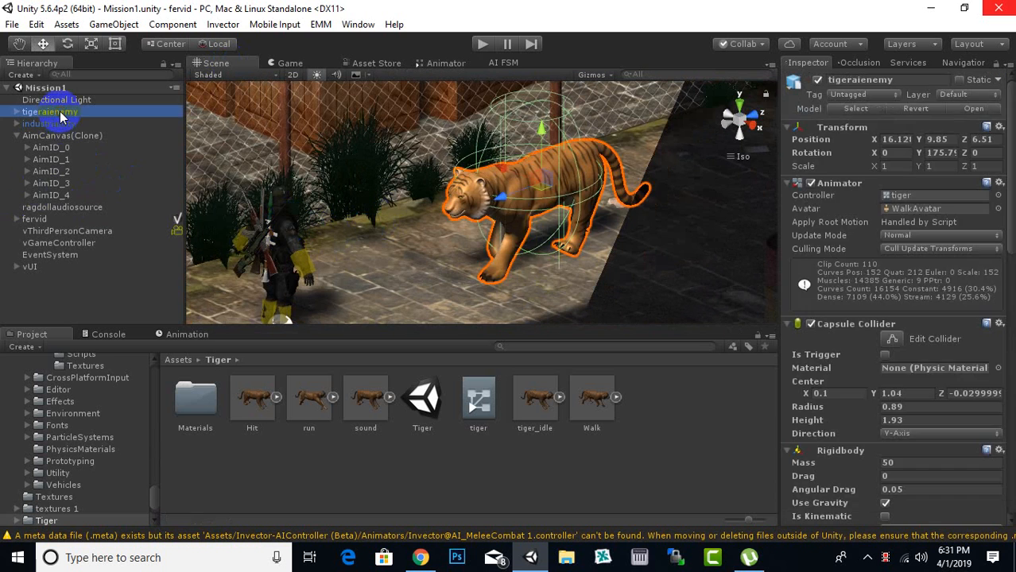
pyautogui.scroll(-10, 907, 363)
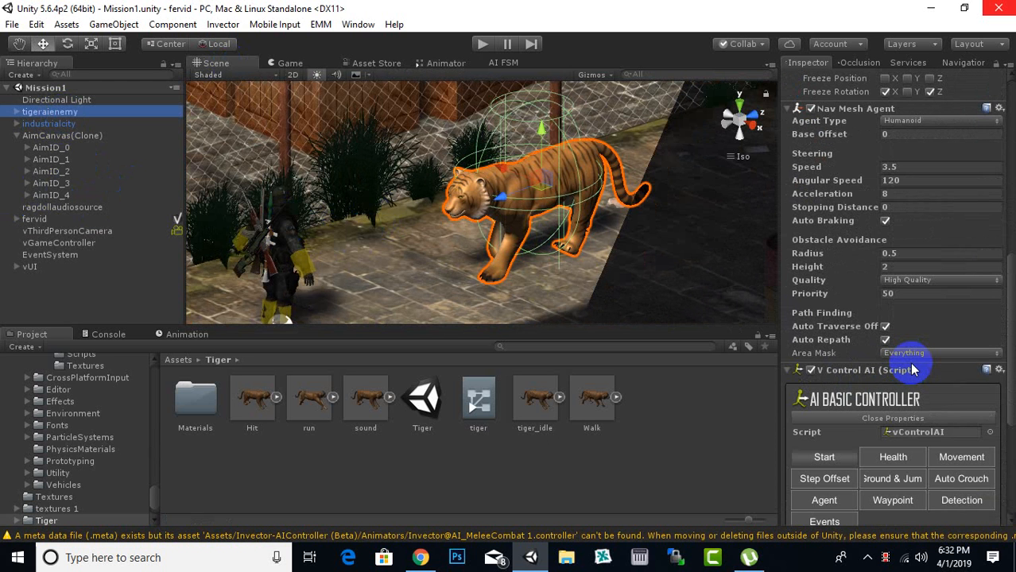
pyautogui.scroll(-3, 913, 370)
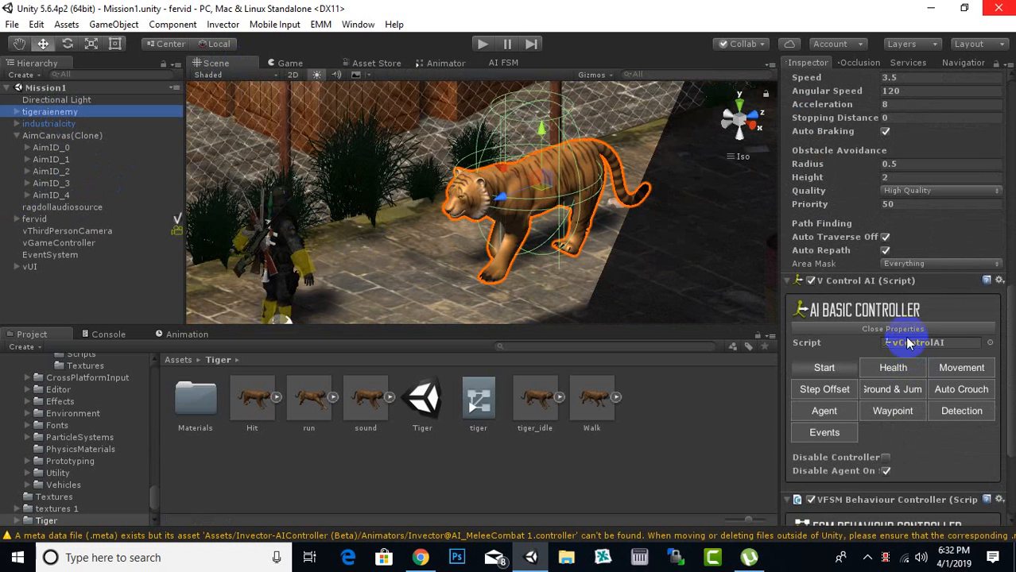
pyautogui.scroll(-5, 894, 327)
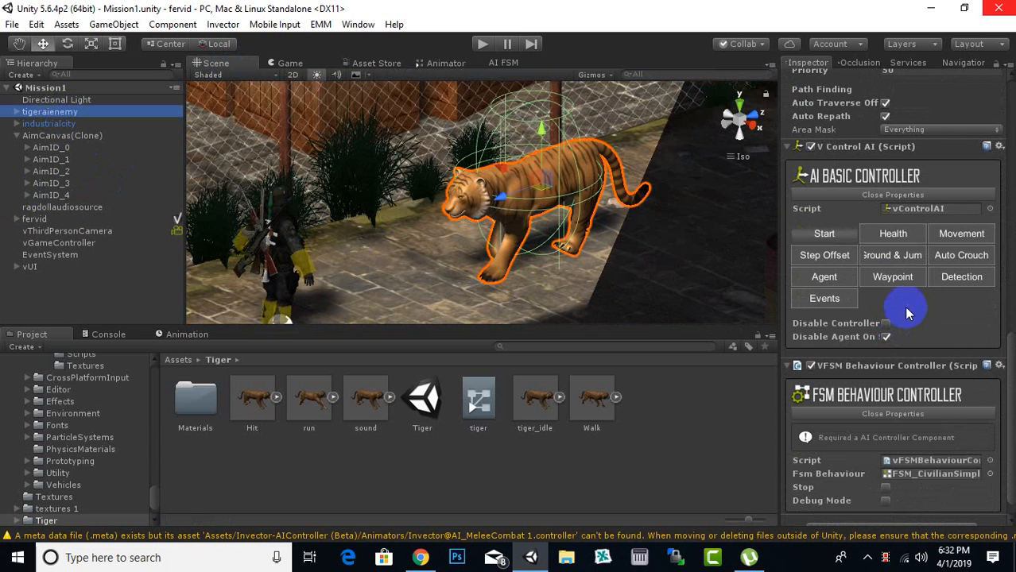
pyautogui.click(961, 233)
pyautogui.scroll(-2, 904, 282)
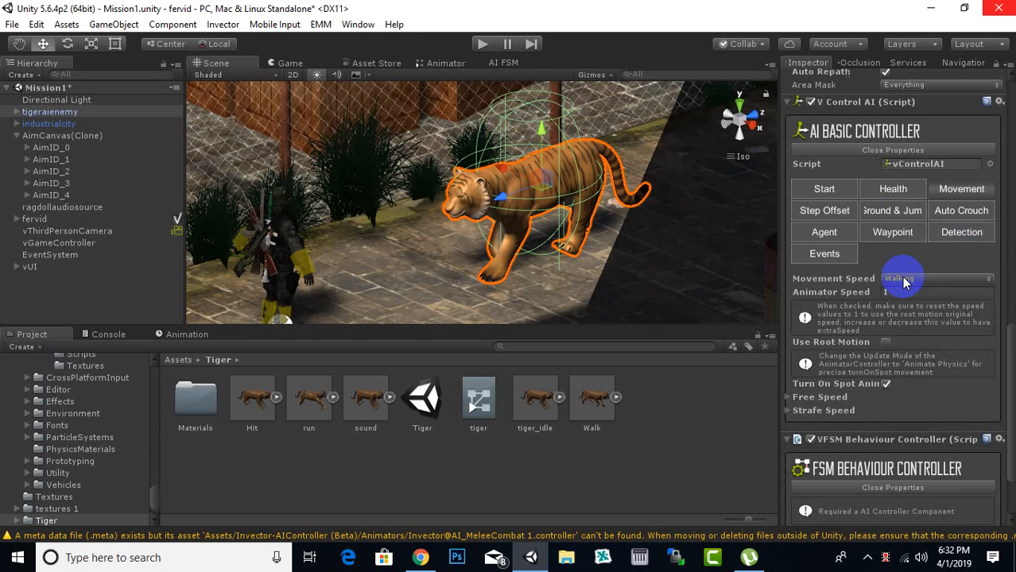
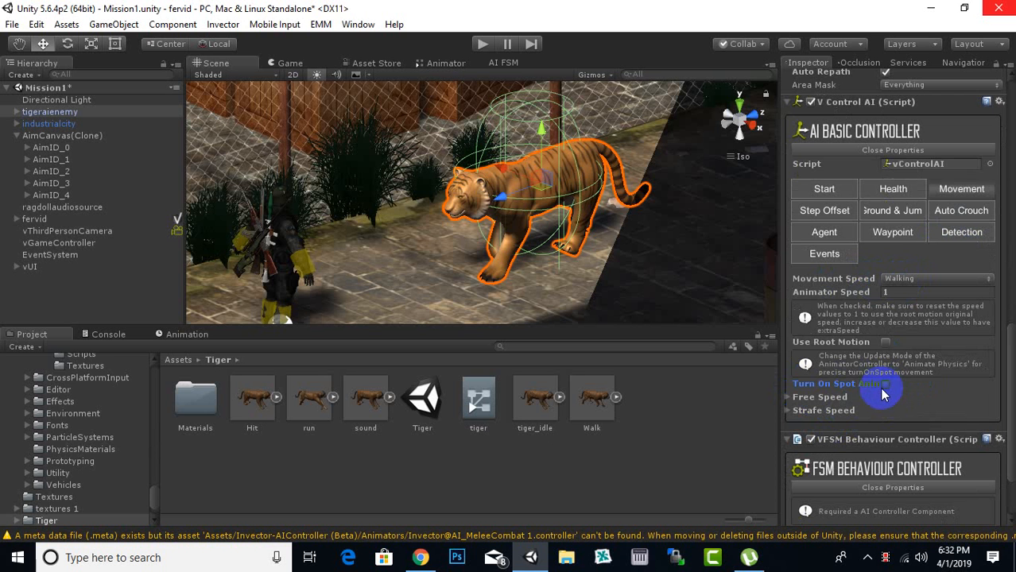
# Step: Show the tiger AI controller's Waypoint settings and create a new Invector AI waypoint area in the scene
pyautogui.click(891, 234)
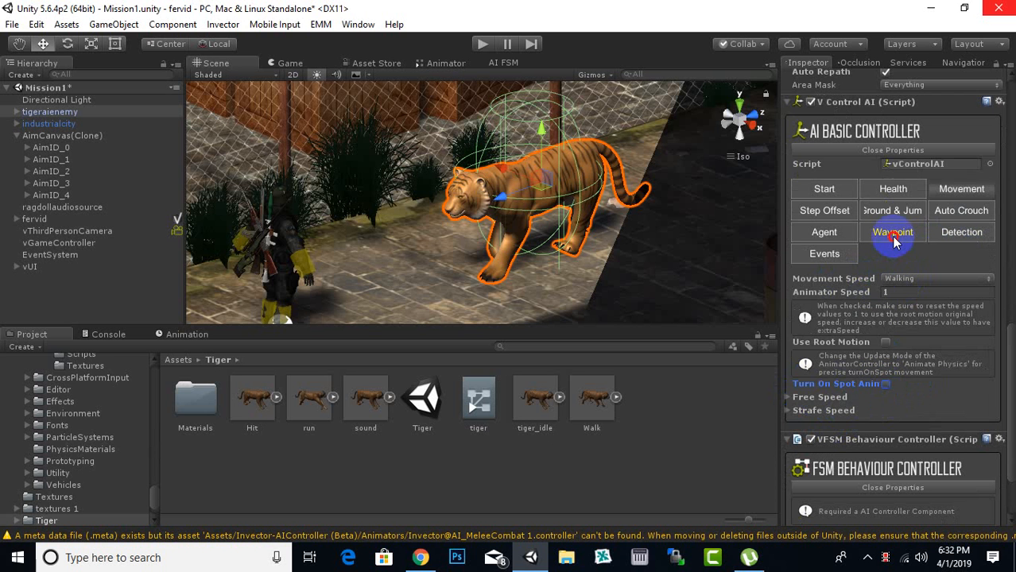
pyautogui.moveTo(571, 294); pyautogui.dragTo(673, 258, button='middle')
pyautogui.scroll(-3, 673, 258)
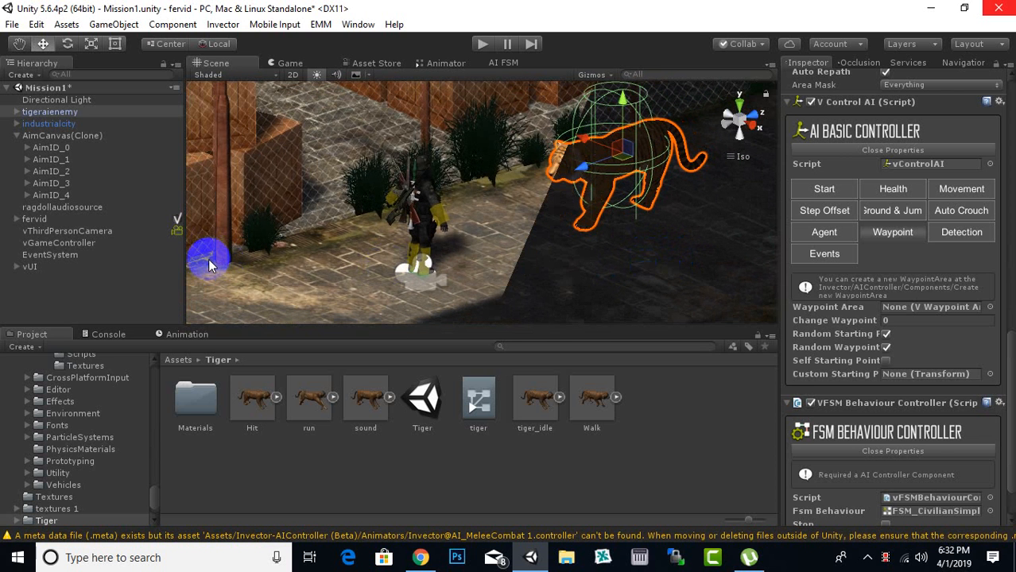
pyautogui.click(221, 25)
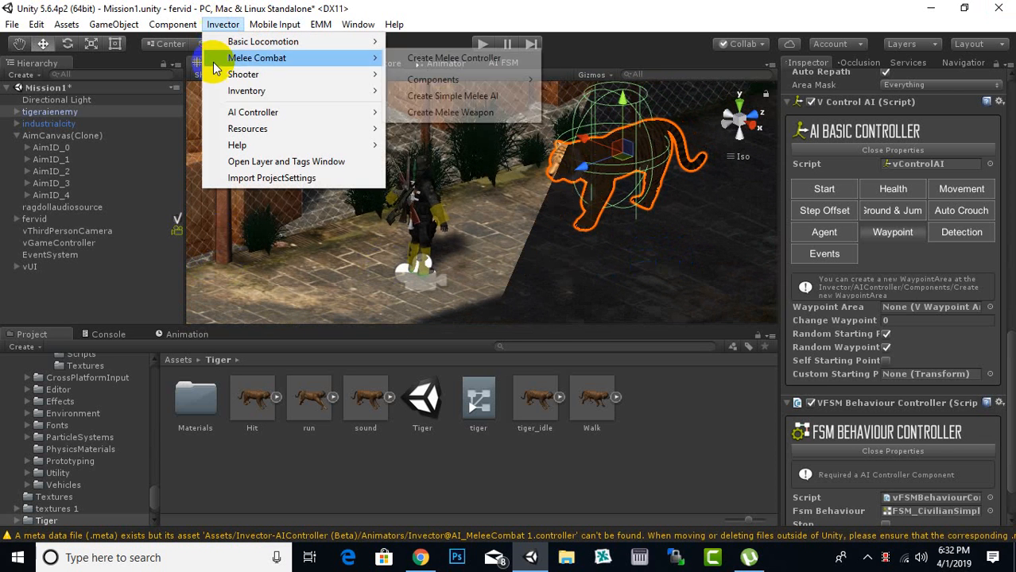
pyautogui.moveTo(242, 113)
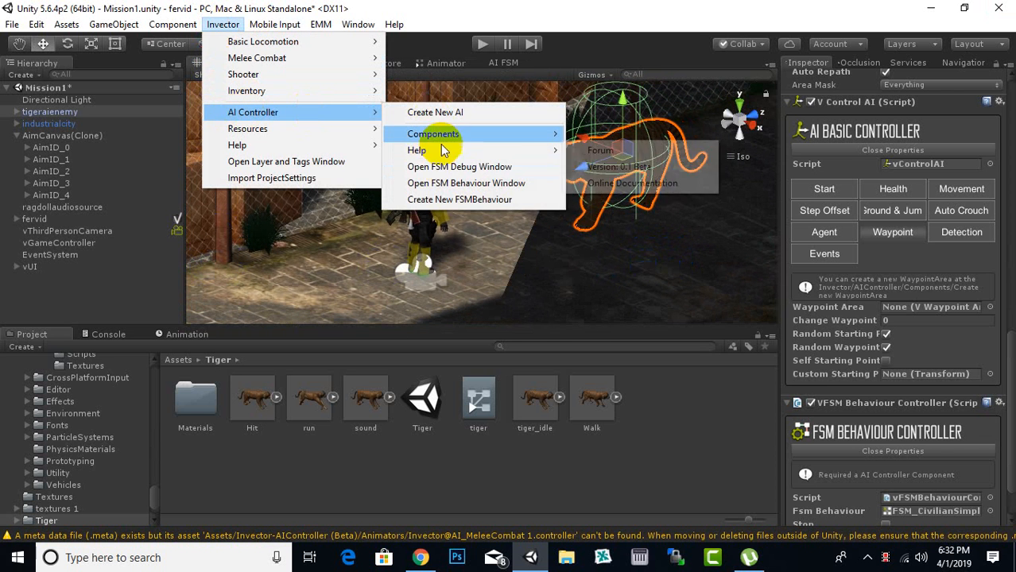
pyautogui.moveTo(441, 134)
pyautogui.click(624, 232)
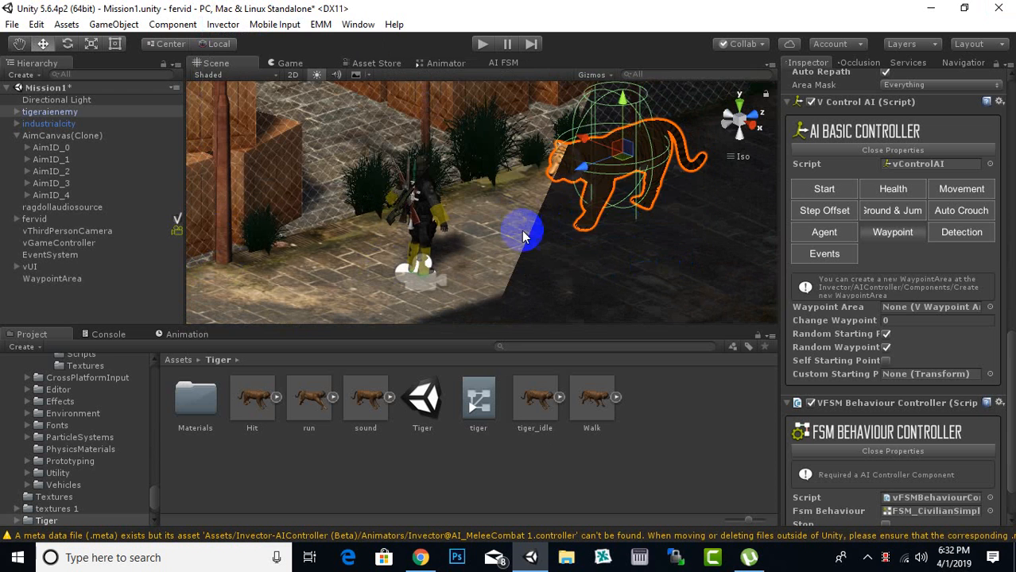
# Step: Select the WaypointArea object and enter its waypoint edit mode
pyautogui.moveTo(521, 231); pyautogui.dragTo(563, 232, button='middle')
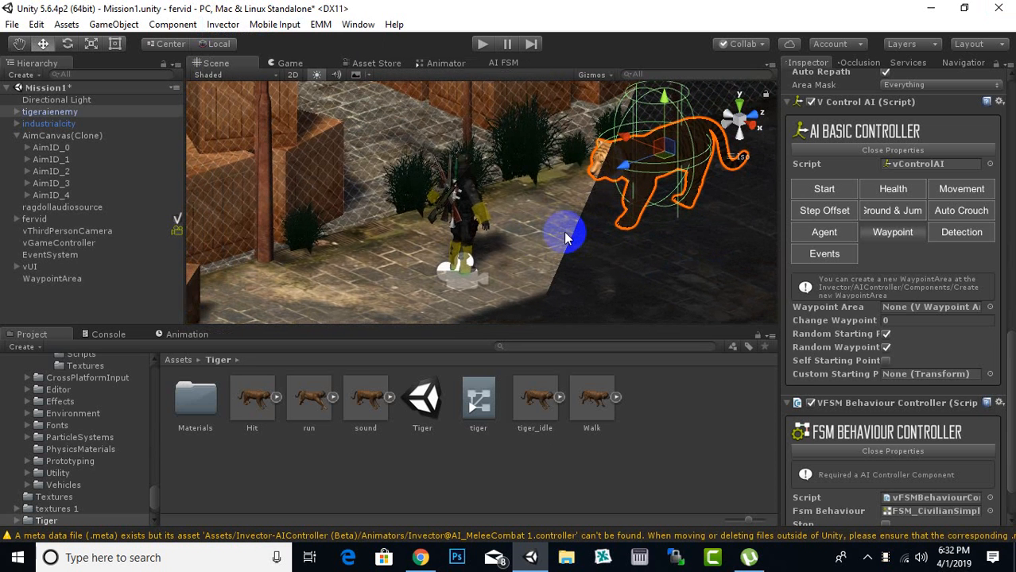
pyautogui.click(59, 287)
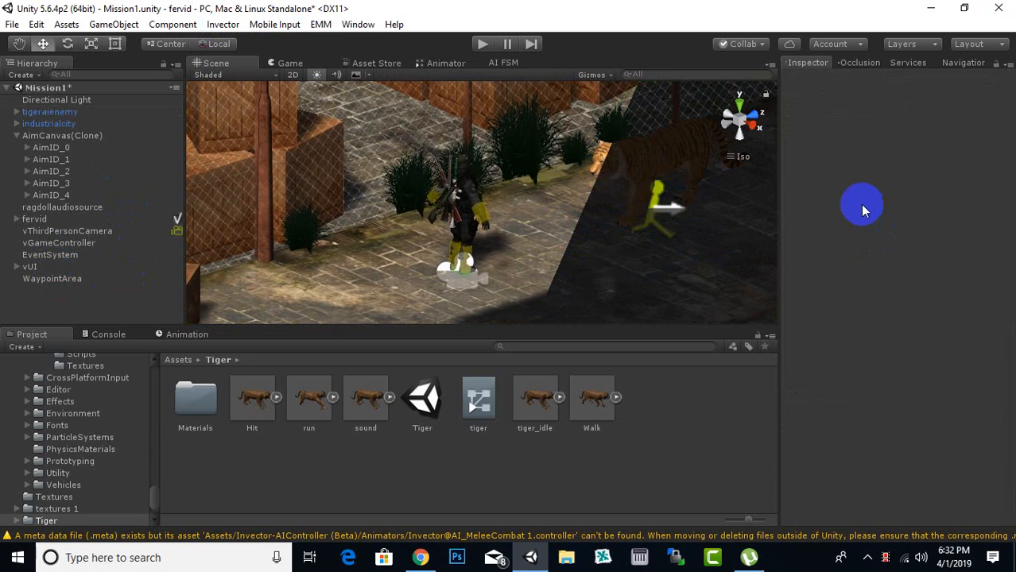
pyautogui.click(72, 279)
pyautogui.click(898, 222)
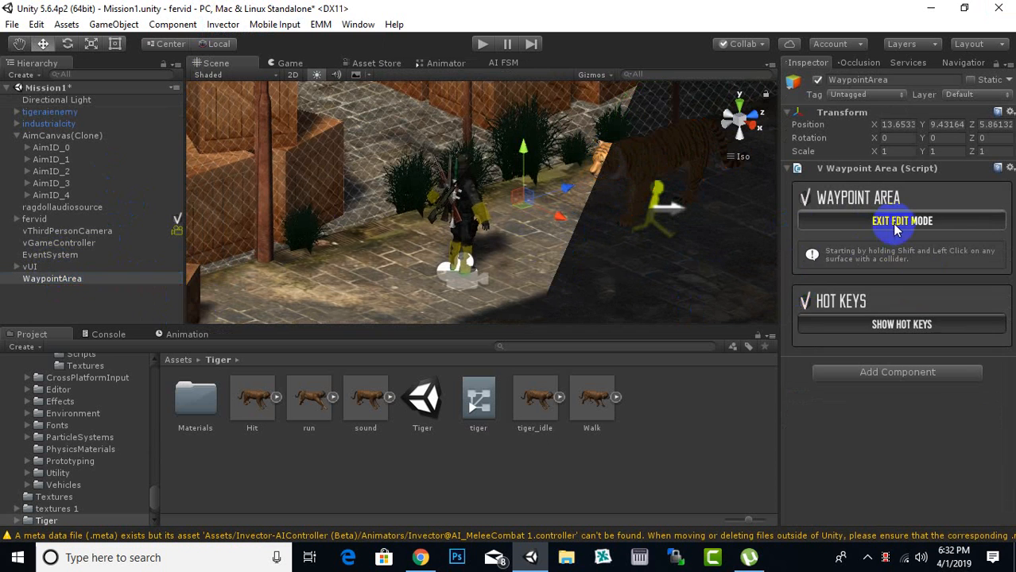
# Step: Place four waypoints on the alley ground: one beside the player, one near the lower crates, and two along the building side
pyautogui.keyDown('shift'); pyautogui.click(513, 241); pyautogui.keyUp('shift')
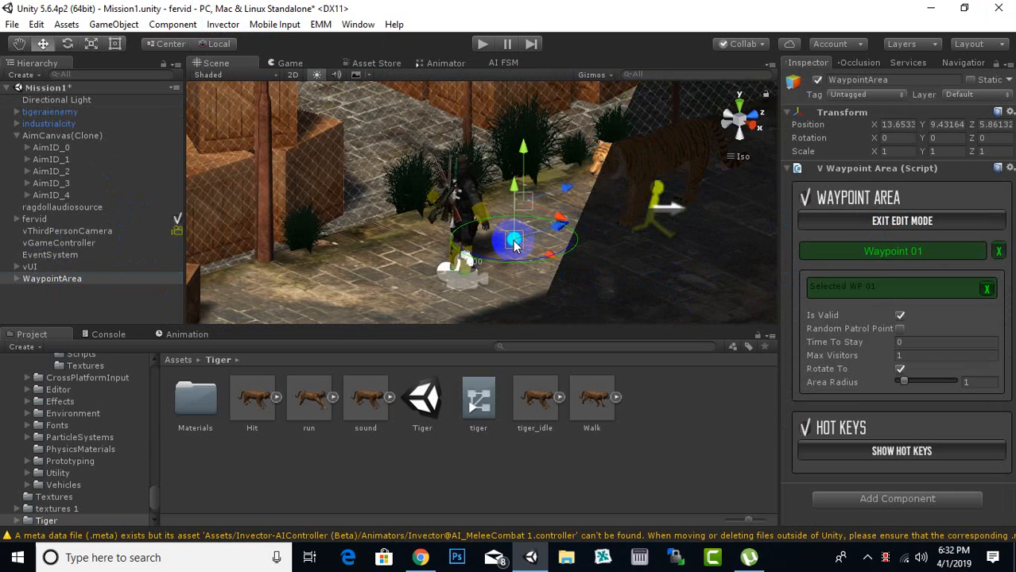
pyautogui.moveTo(509, 273); pyautogui.dragTo(641, 228, button='middle')
pyautogui.scroll(-5, 640, 232)
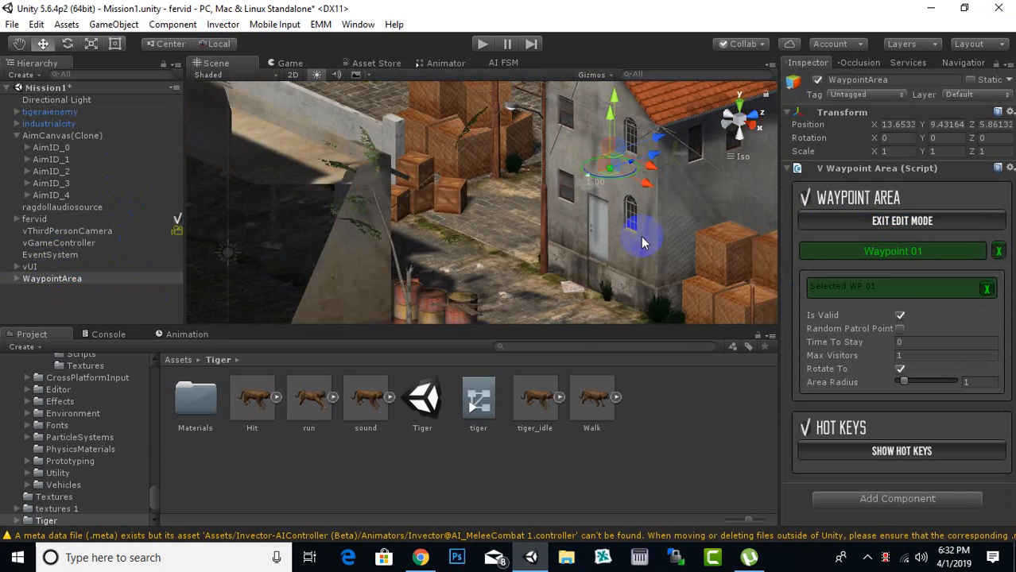
pyautogui.keyDown('alt'); pyautogui.moveTo(644, 238); pyautogui.dragTo(595, 280); pyautogui.keyUp('alt')
pyautogui.moveTo(595, 279); pyautogui.dragTo(645, 174, button='middle')
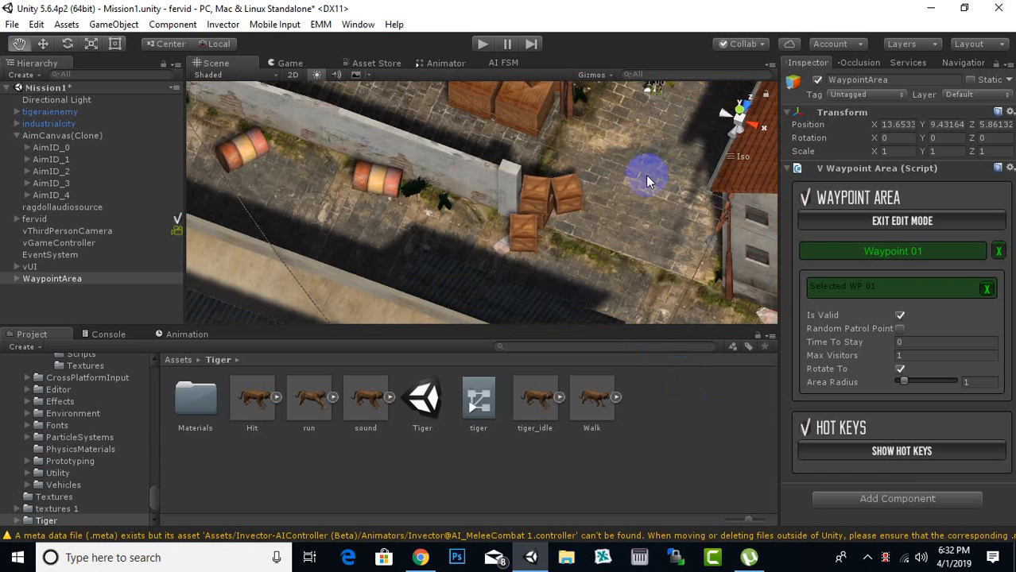
pyautogui.keyDown('shift'); pyautogui.click(604, 250); pyautogui.keyUp('shift')
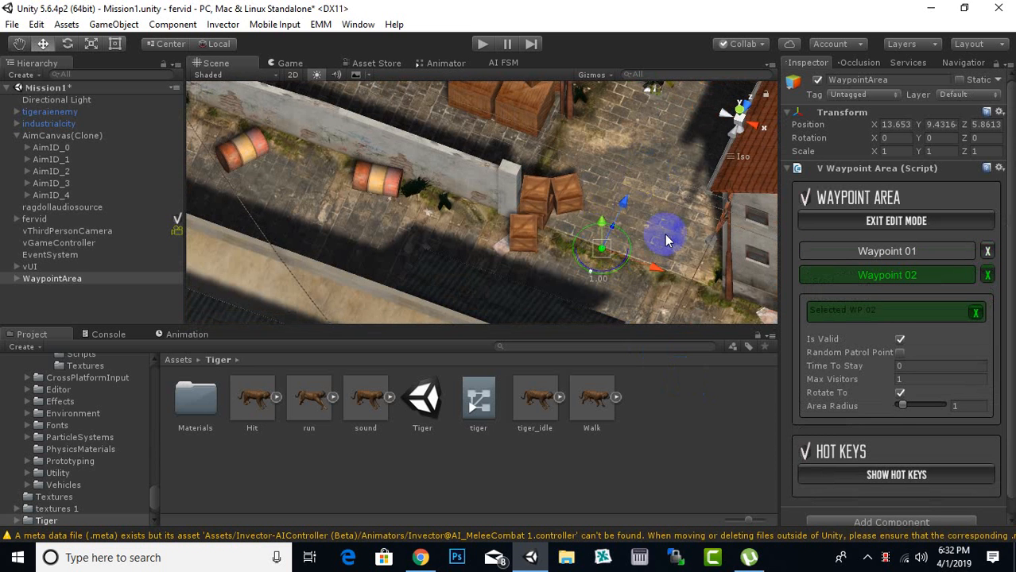
pyautogui.keyDown('shift'); pyautogui.click(698, 162); pyautogui.keyUp('shift')
pyautogui.moveTo(697, 160); pyautogui.dragTo(605, 313, button='middle')
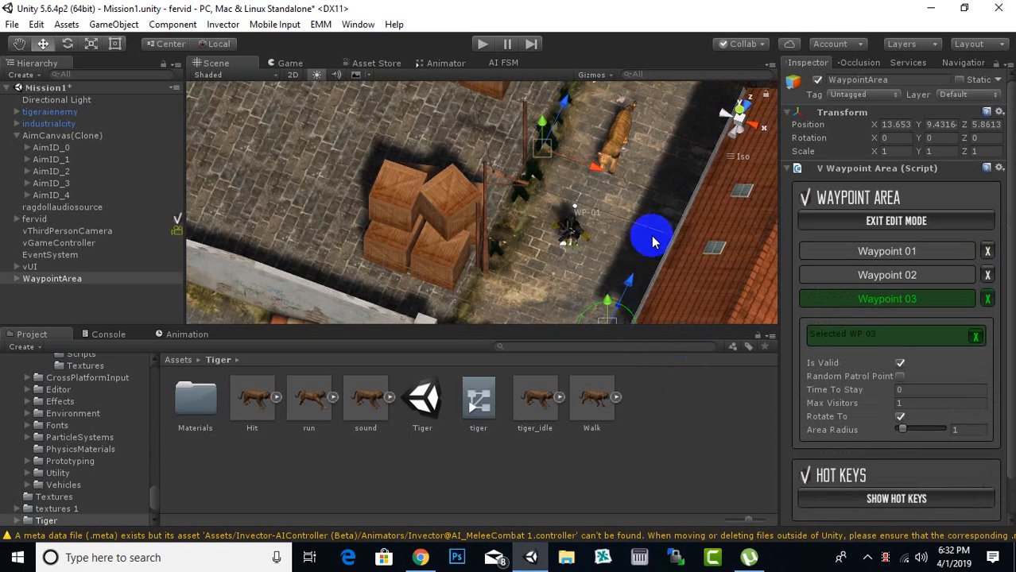
pyautogui.keyDown('shift'); pyautogui.click(676, 167); pyautogui.keyUp('shift')
pyautogui.moveTo(667, 212); pyautogui.dragTo(690, 162, button='middle')
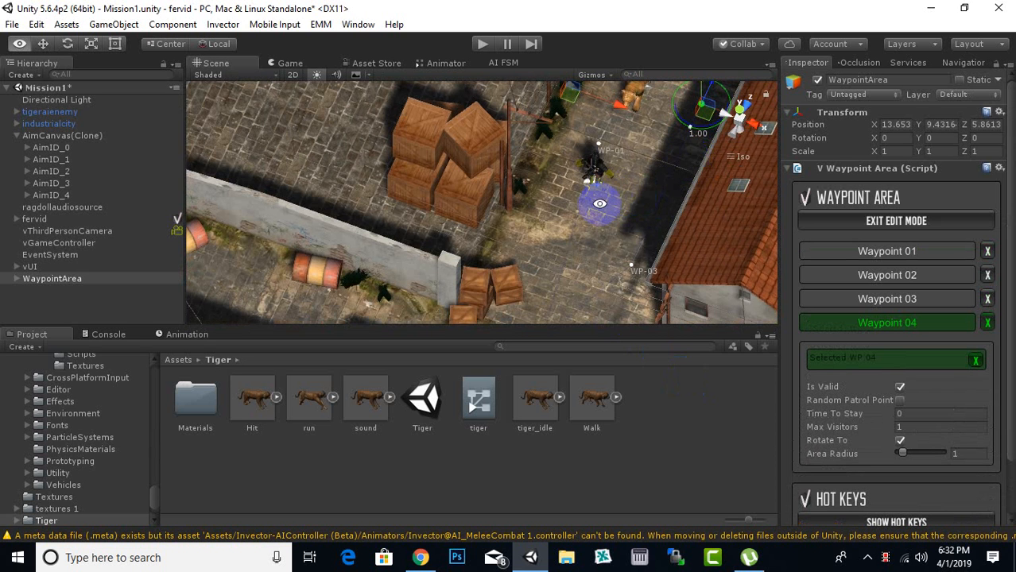
pyautogui.keyDown('alt'); pyautogui.moveTo(592, 201); pyautogui.dragTo(631, 164); pyautogui.keyUp('alt')
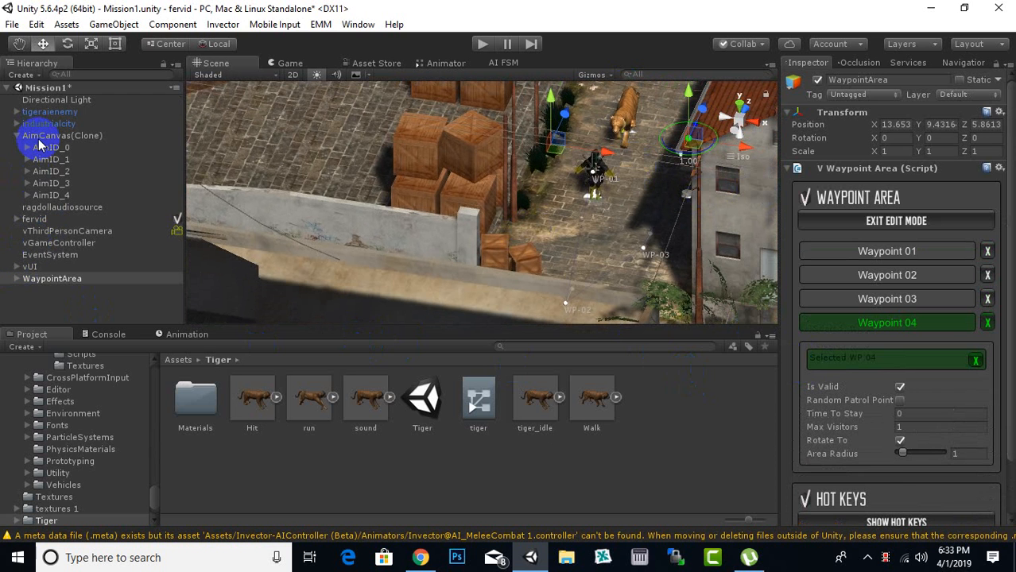
# Step: Assign WaypointArea as the Waypoint Area of tigeraienemy's AI Basic Controller and disable its Random Waypoint option
pyautogui.click(48, 112)
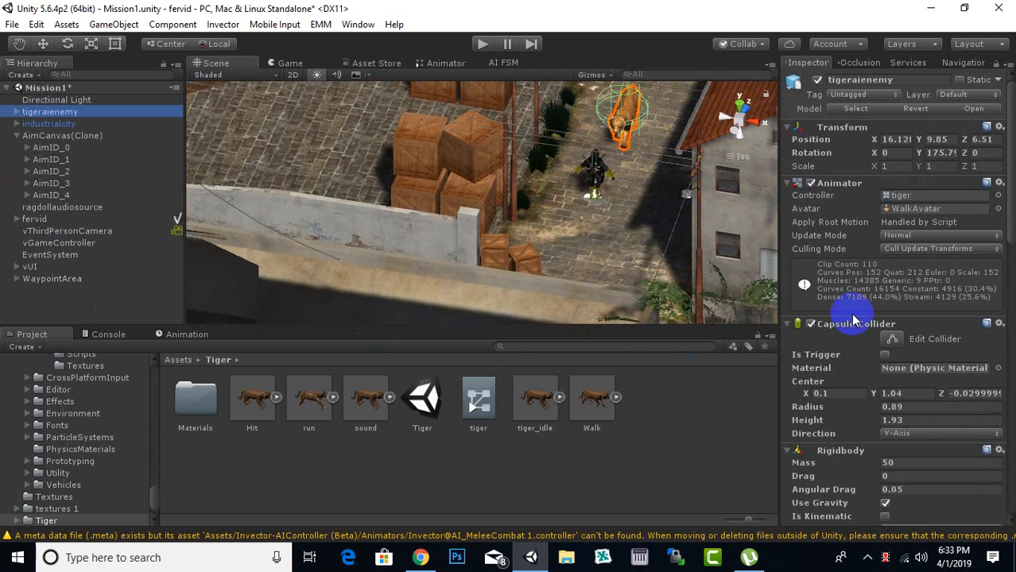
pyautogui.scroll(-5, 850, 312)
pyautogui.scroll(-5, 857, 312)
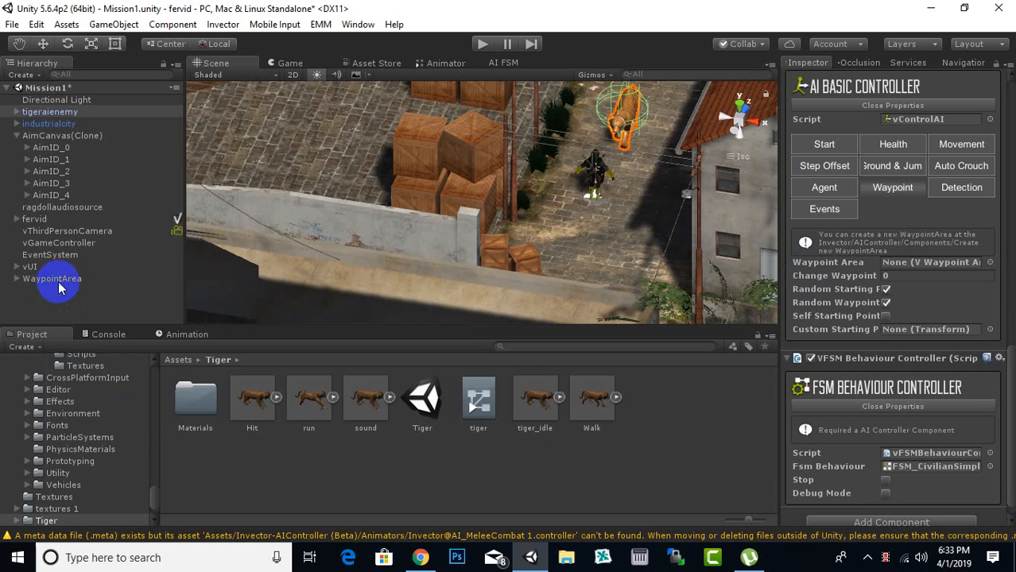
pyautogui.moveTo(58, 279); pyautogui.dragTo(910, 274)
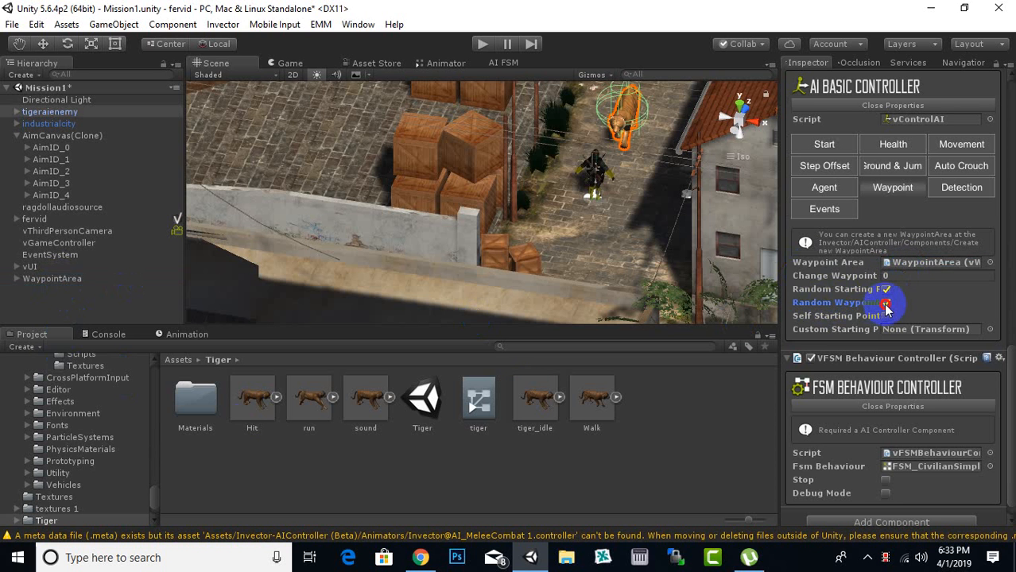
pyautogui.click(885, 303)
pyautogui.moveTo(530, 208); pyautogui.dragTo(532, 201, button='right')
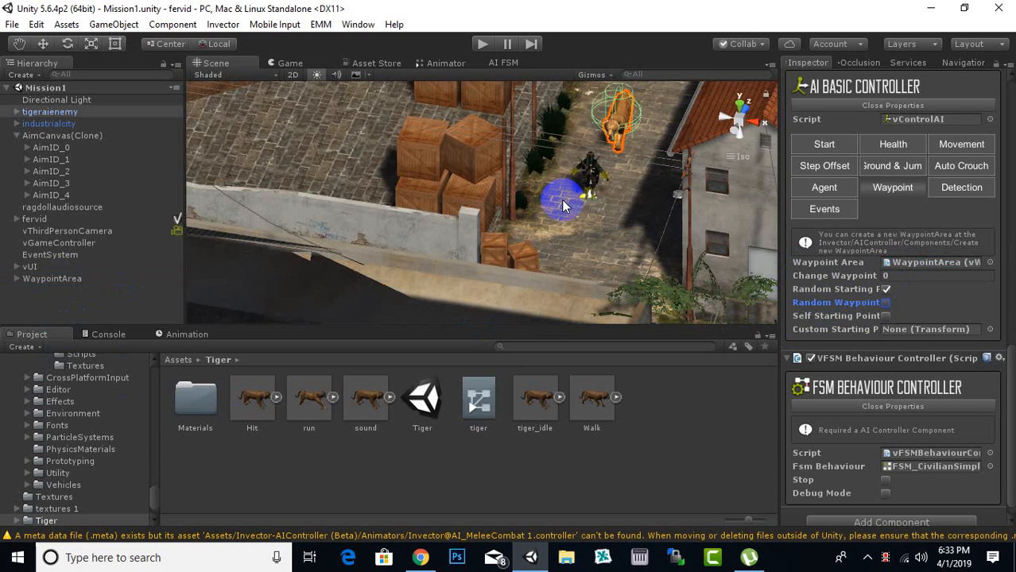
# Step: Play-test Mission1, moving the player around the tiger to check how it patrols between the waypoints, and stop the game
pyautogui.click(483, 43)
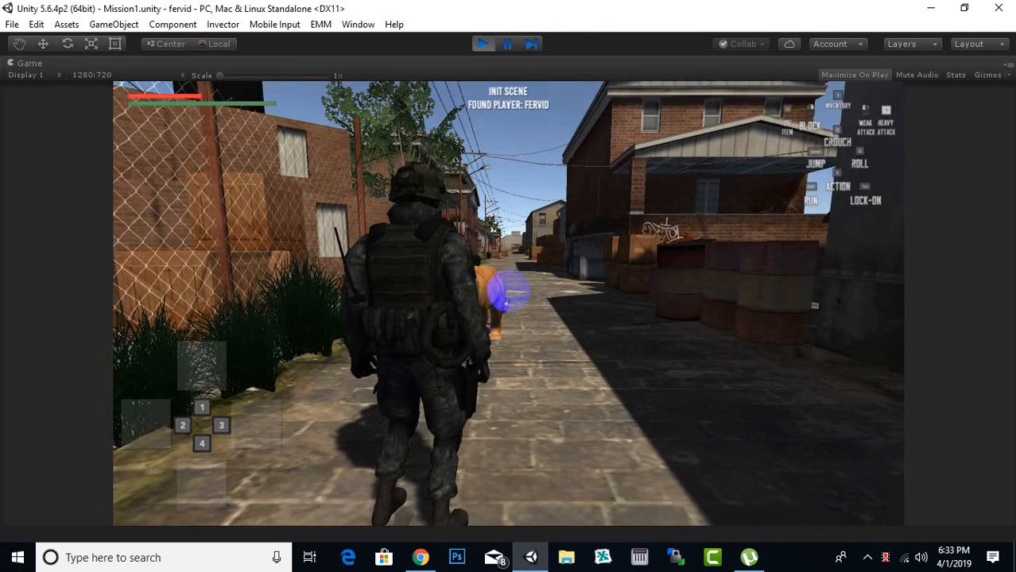
pyautogui.press('s')
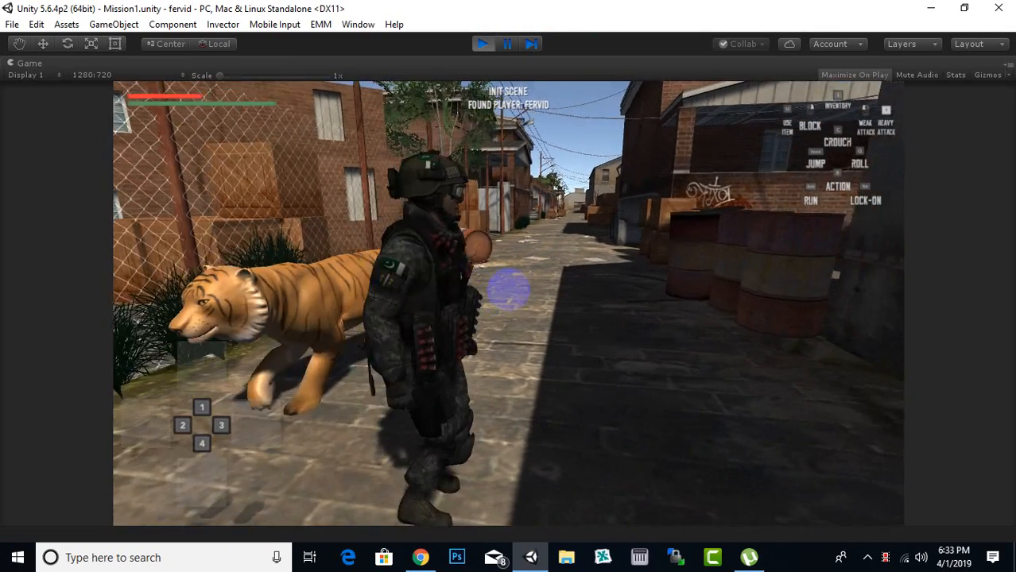
pyautogui.press('w')
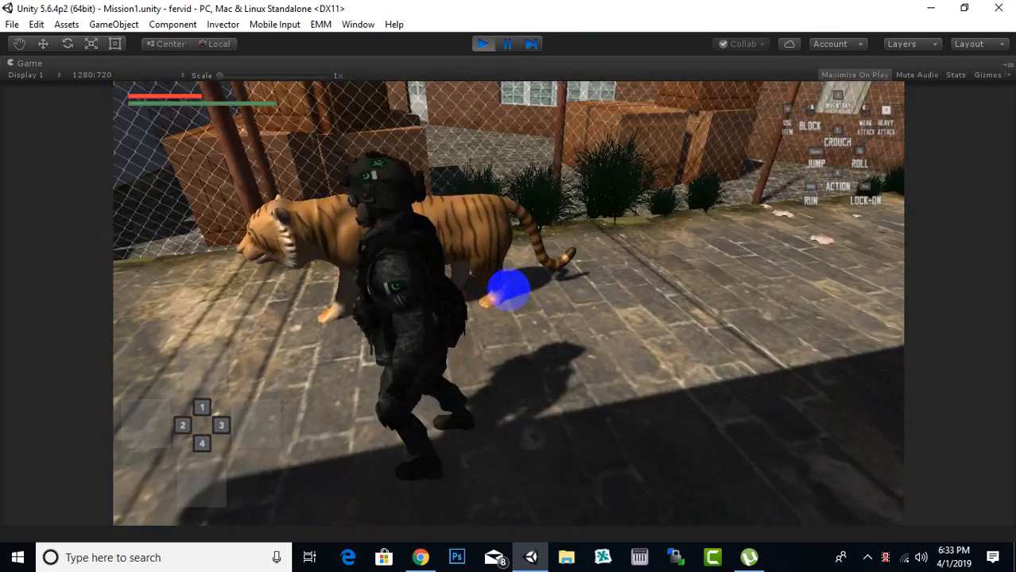
pyautogui.press('w')
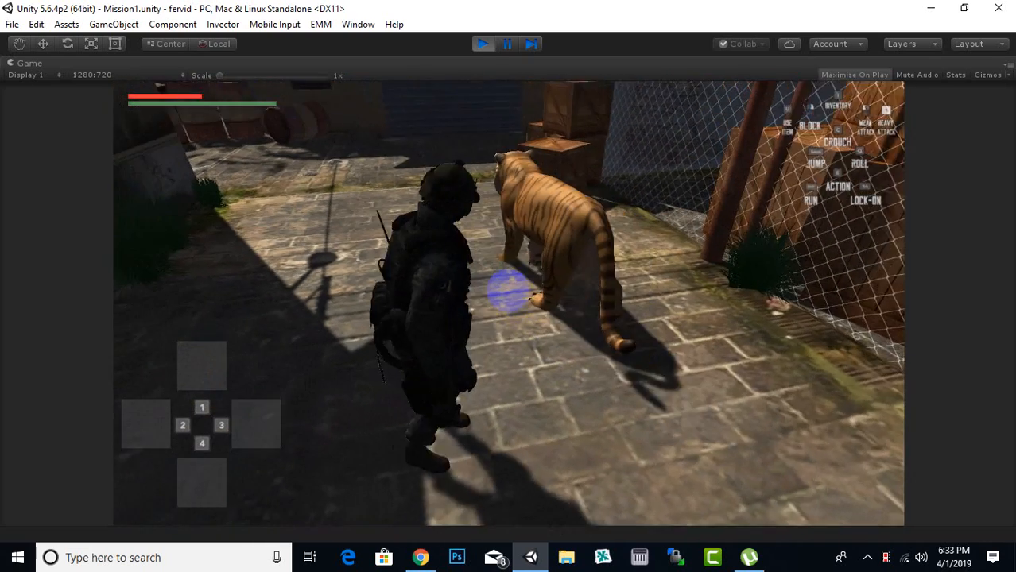
pyautogui.press('w')
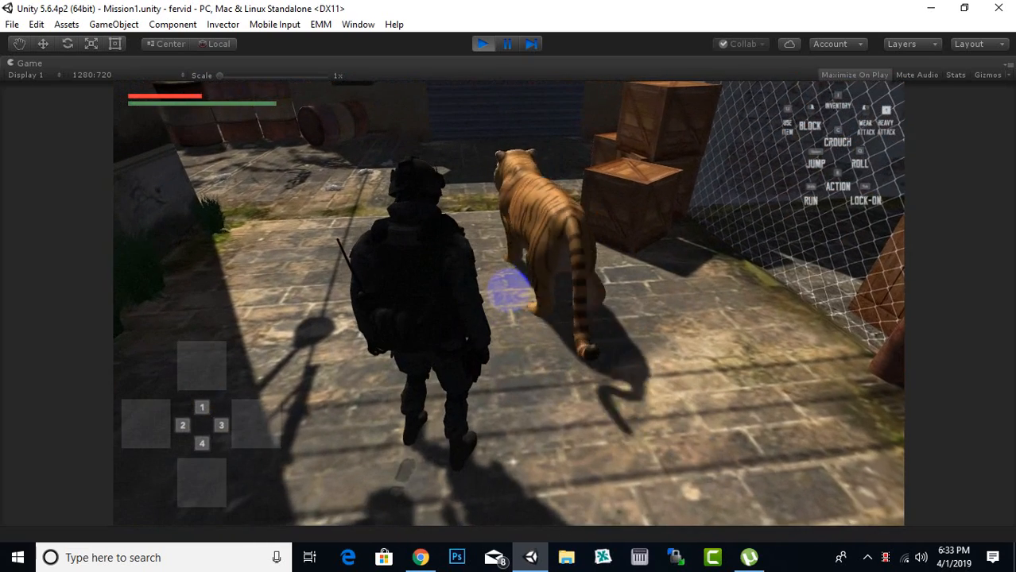
pyautogui.press('w')
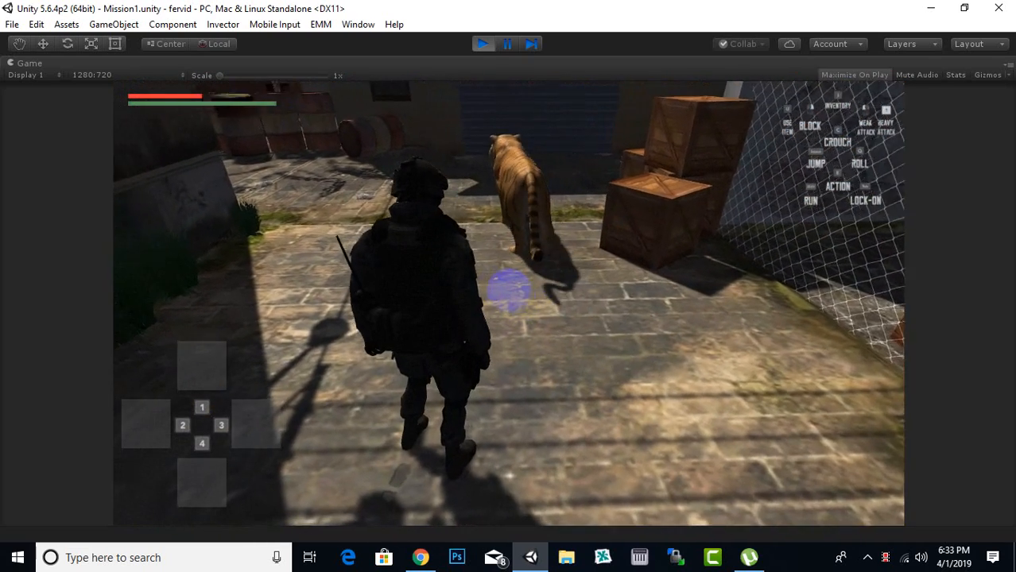
pyautogui.press('d')
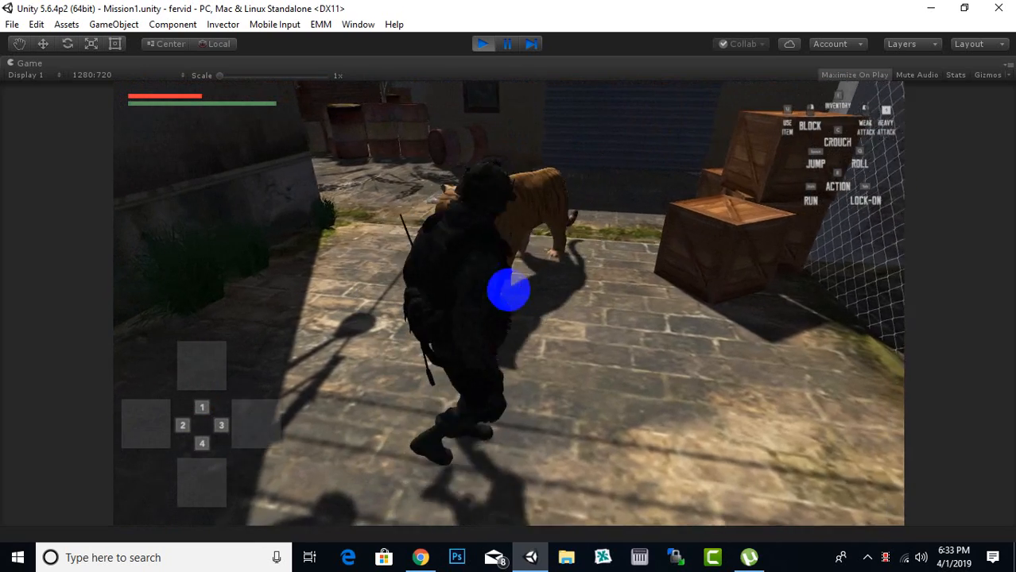
pyautogui.press('a')
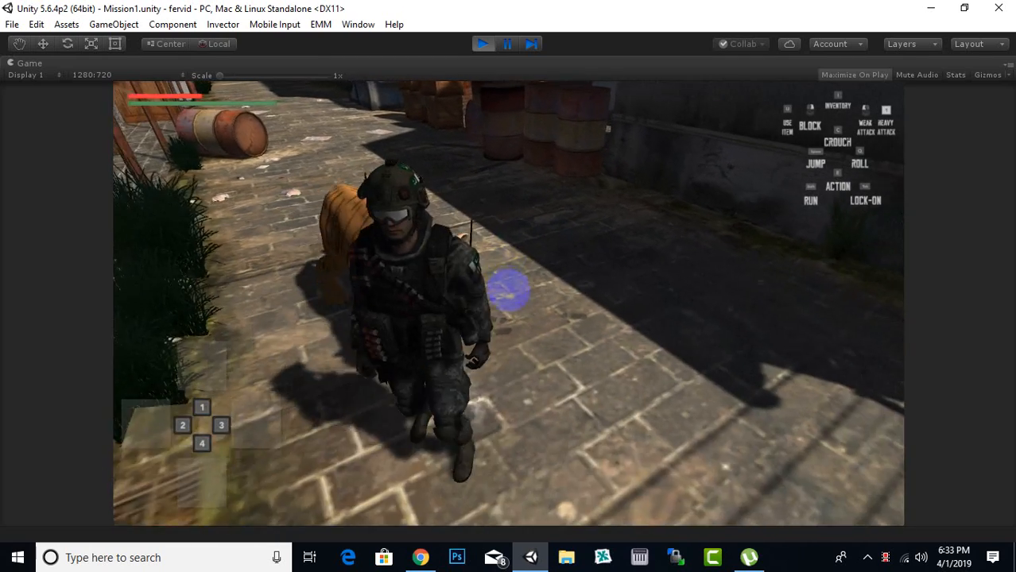
pyautogui.click(509, 290)
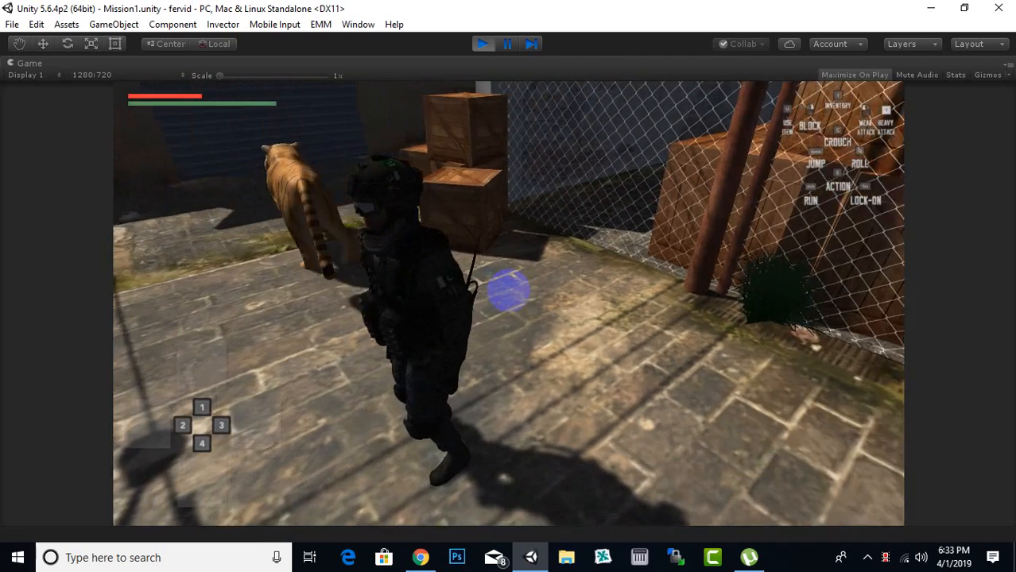
pyautogui.click(508, 291)
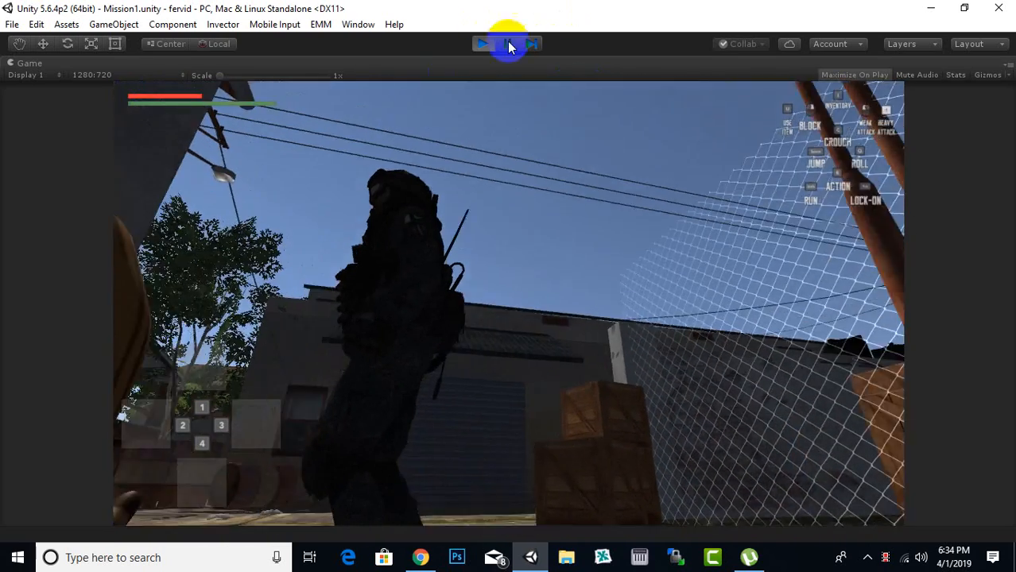
pyautogui.click(488, 47)
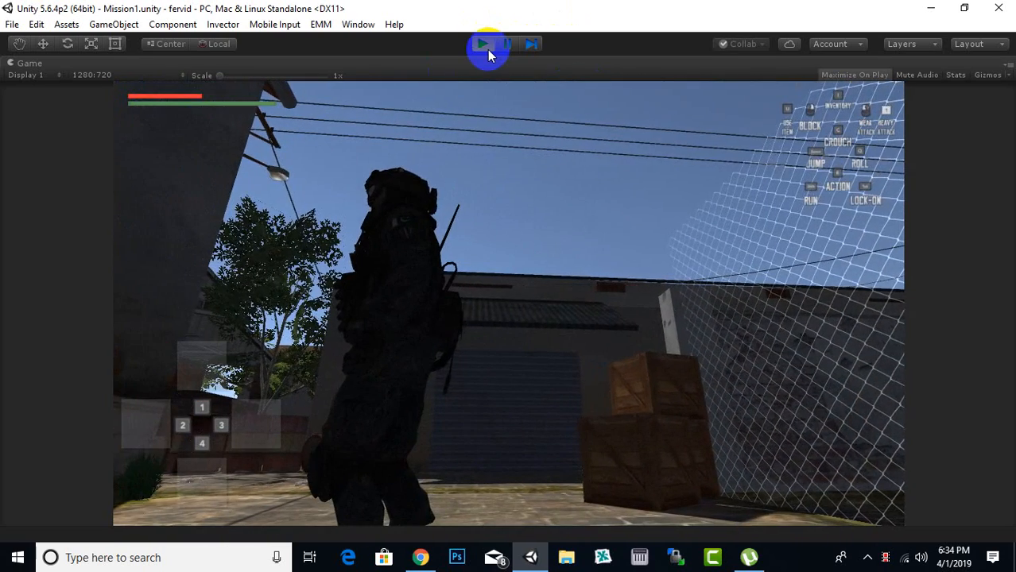